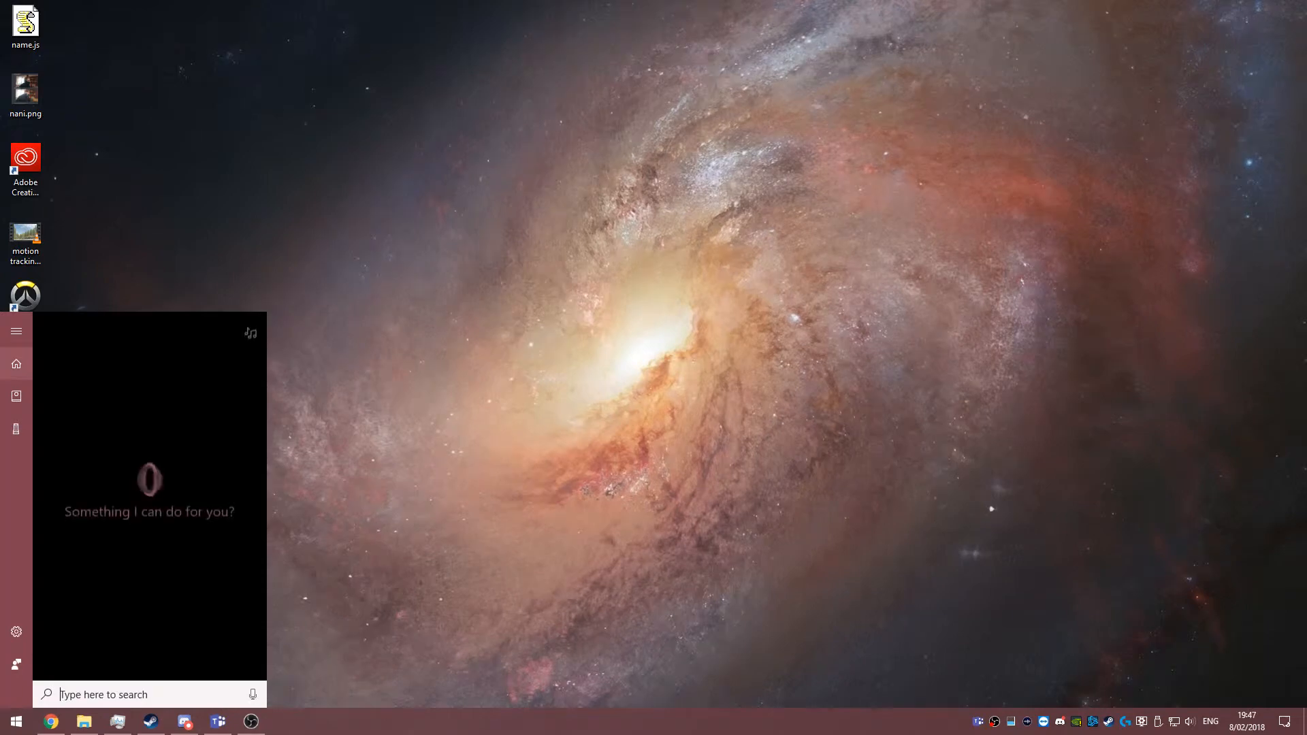
Step: Open Adobe After Effects and set up a new composition named asdf
key(Return)
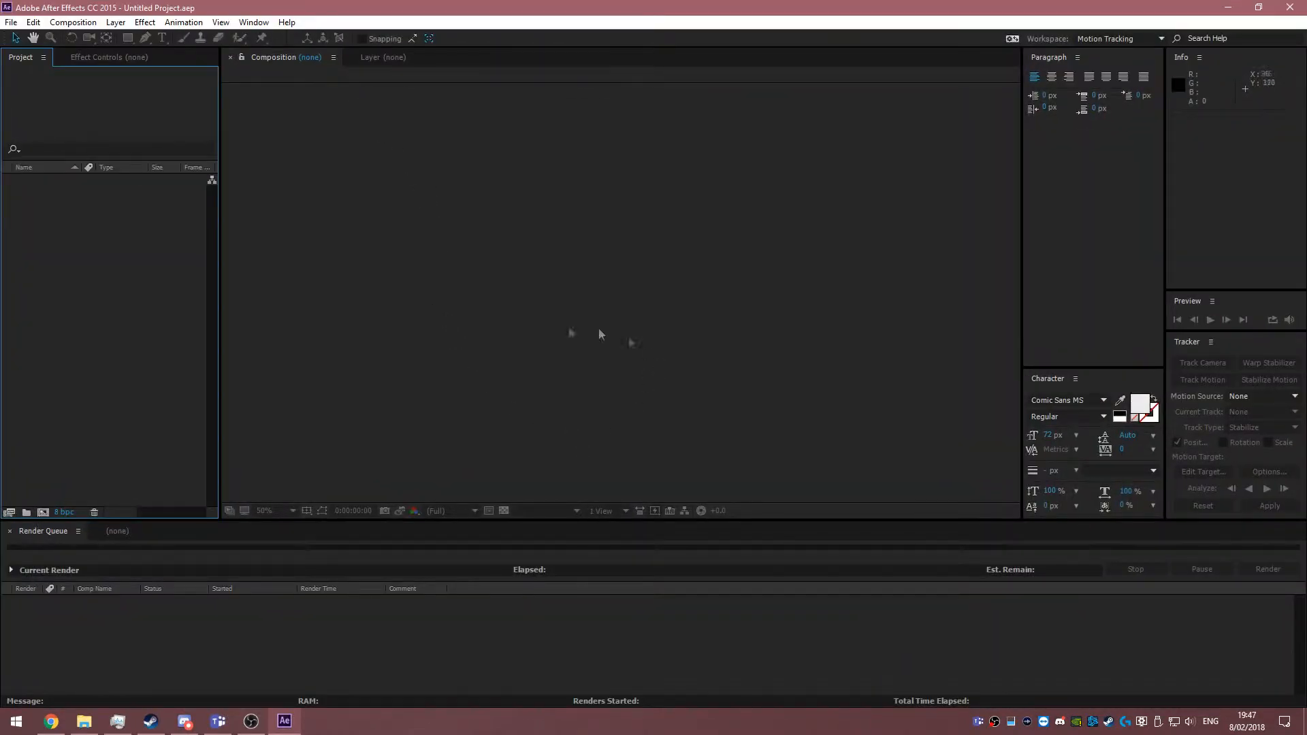
click(599, 333)
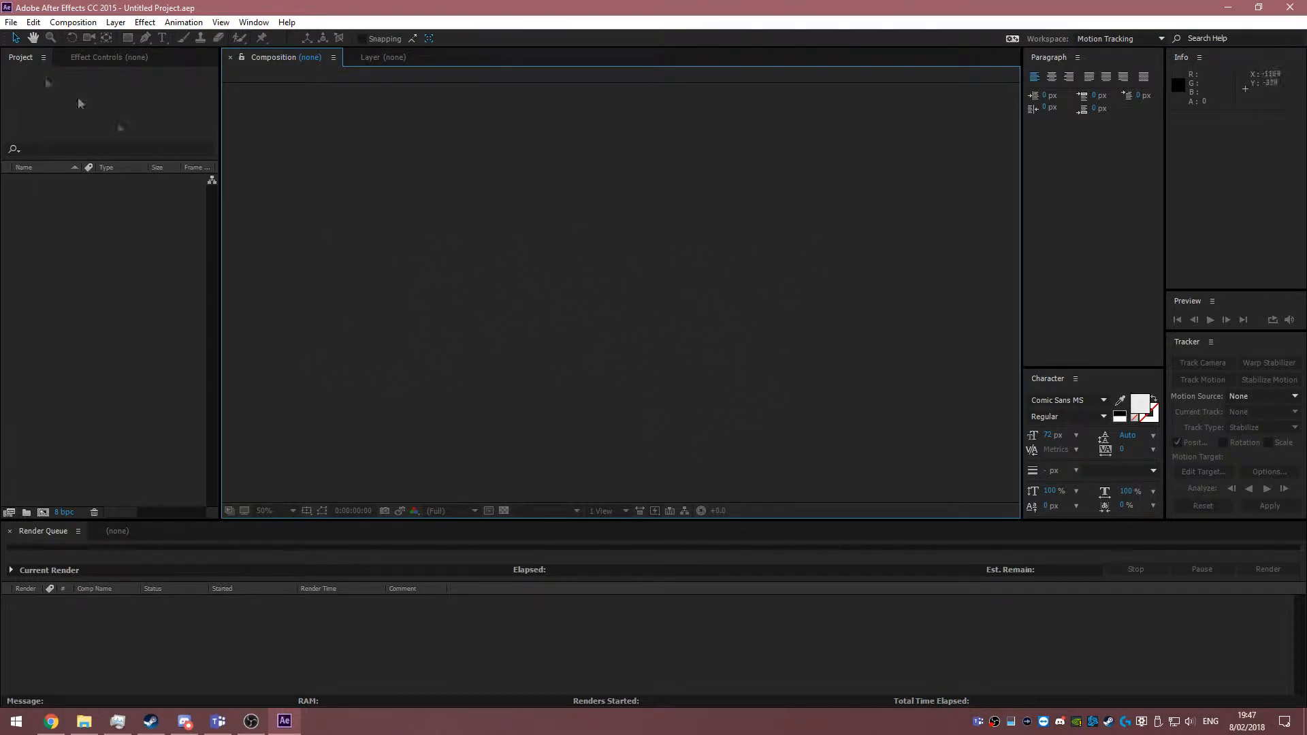
click(73, 22)
click(96, 35)
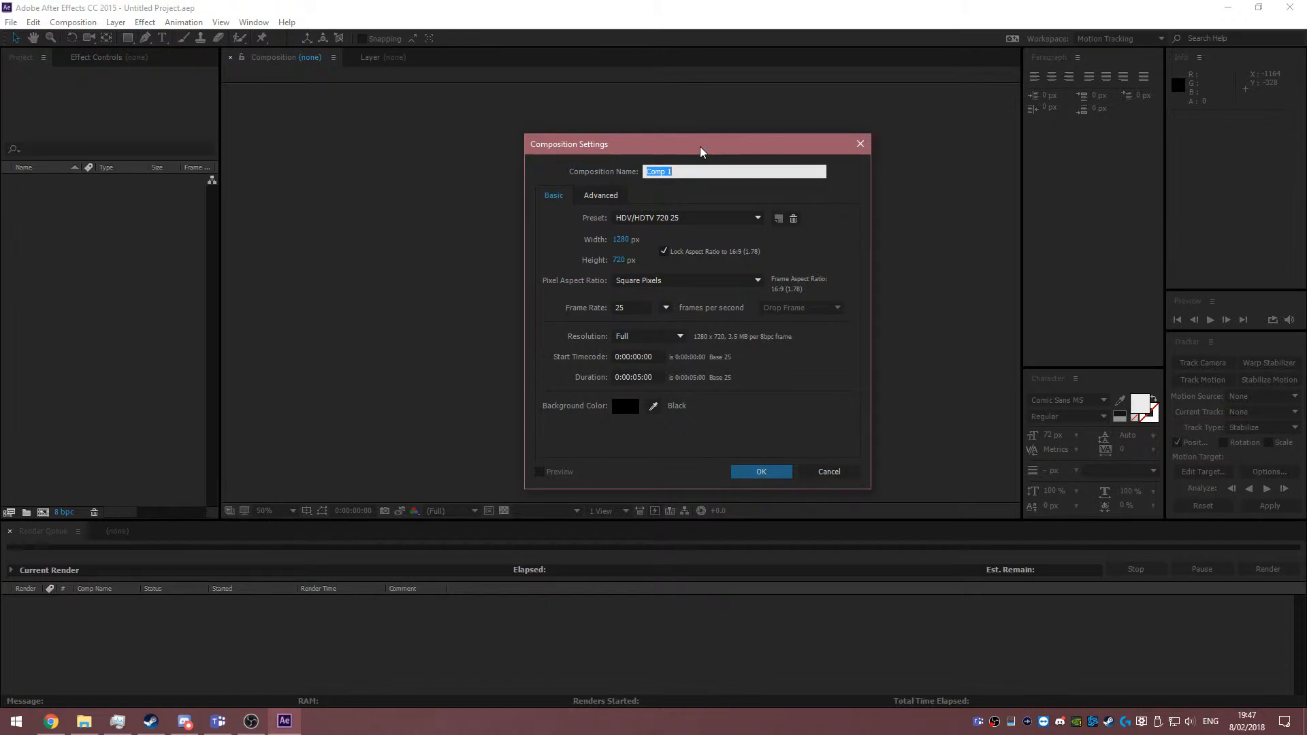
text(asdf)
Step: Check the frame size and frame rate in the file properties of captret.mp4 against the composition settings
key(alt+Tab)
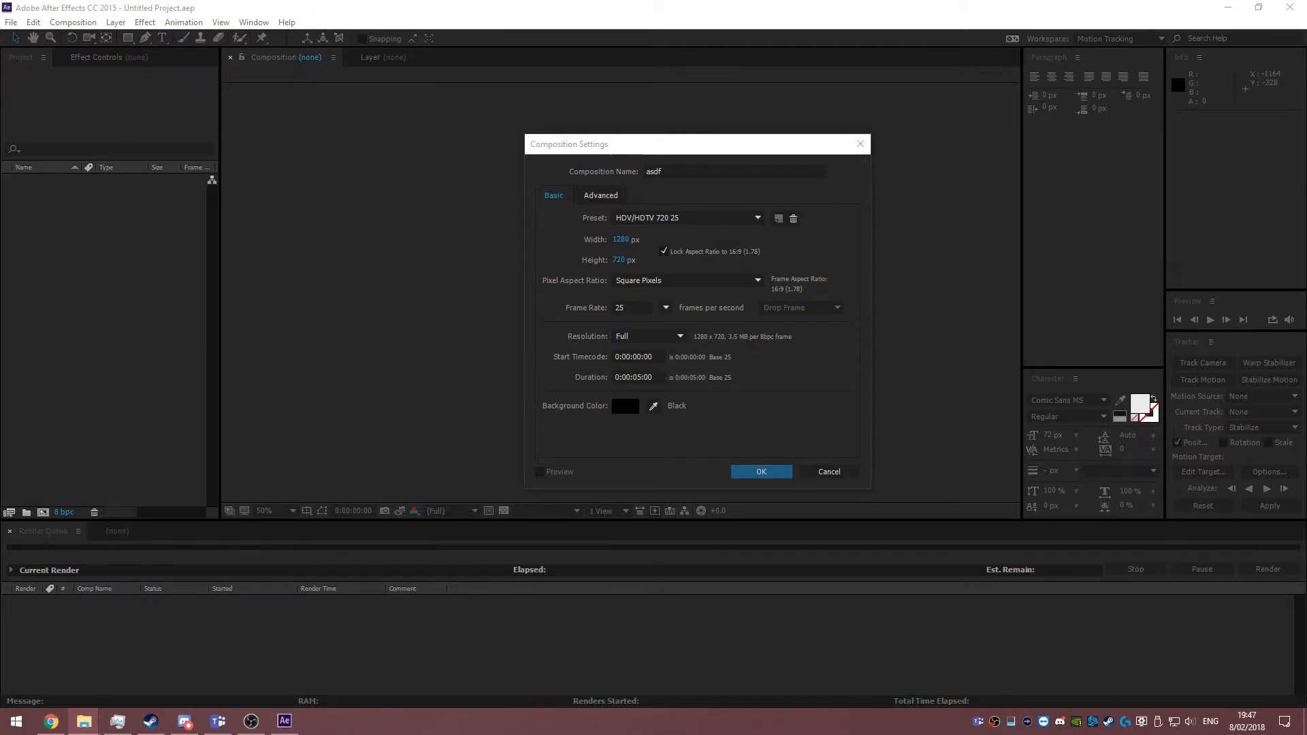
key(alt+Return)
click(300, 281)
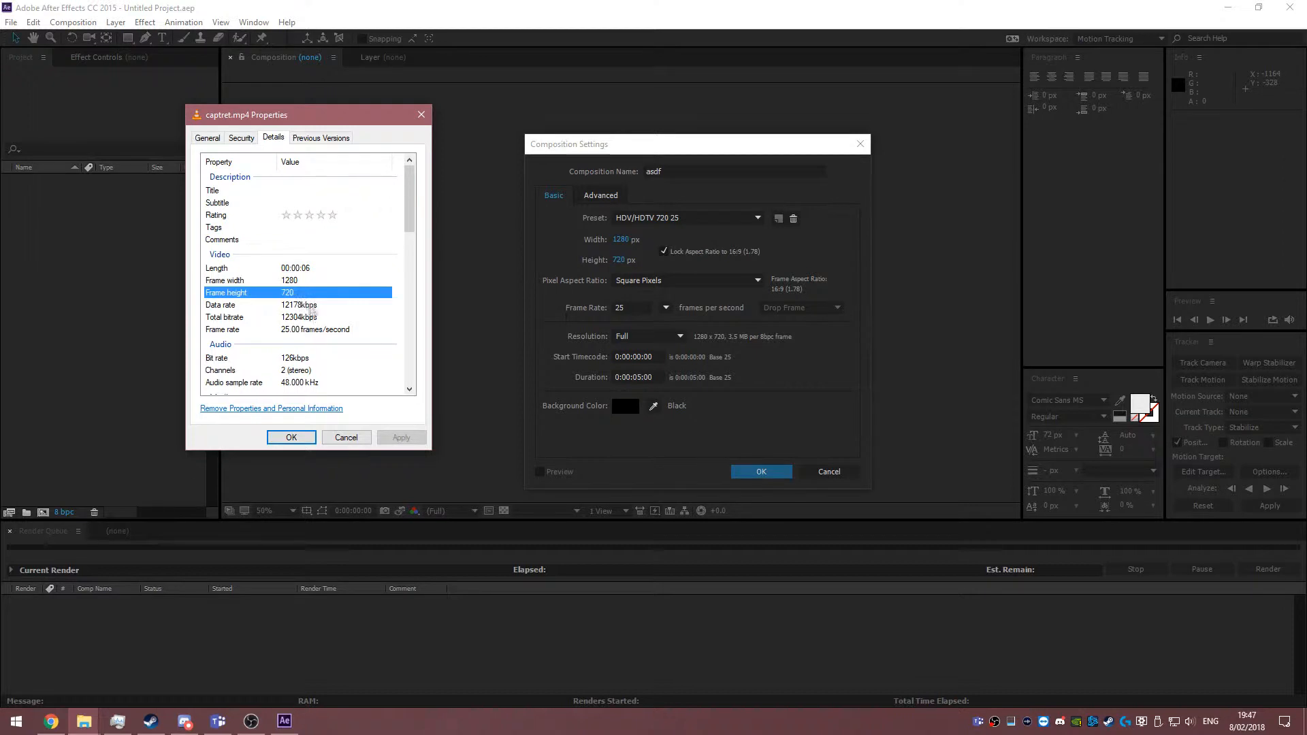
click(316, 331)
click(571, 246)
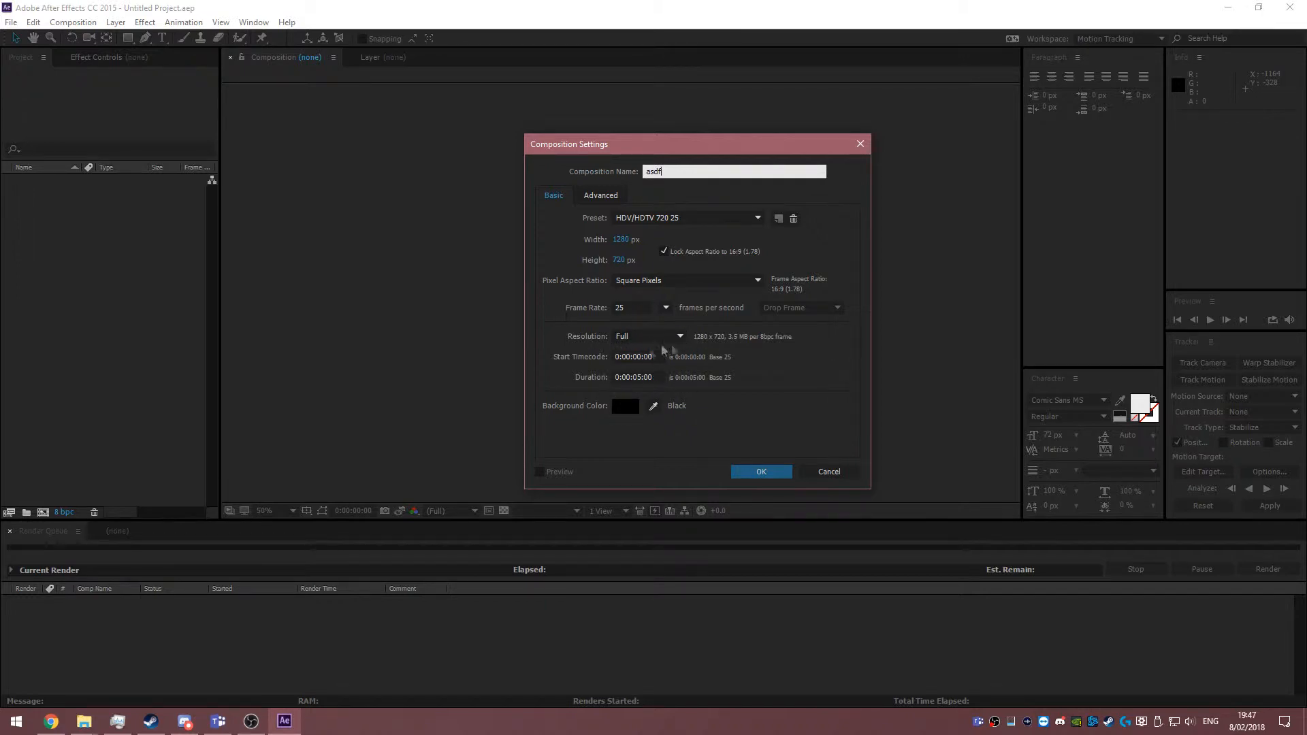
Step: Check the length of captret.mp4 in its file properties, close them and create the asdf composition
key(super+Tab)
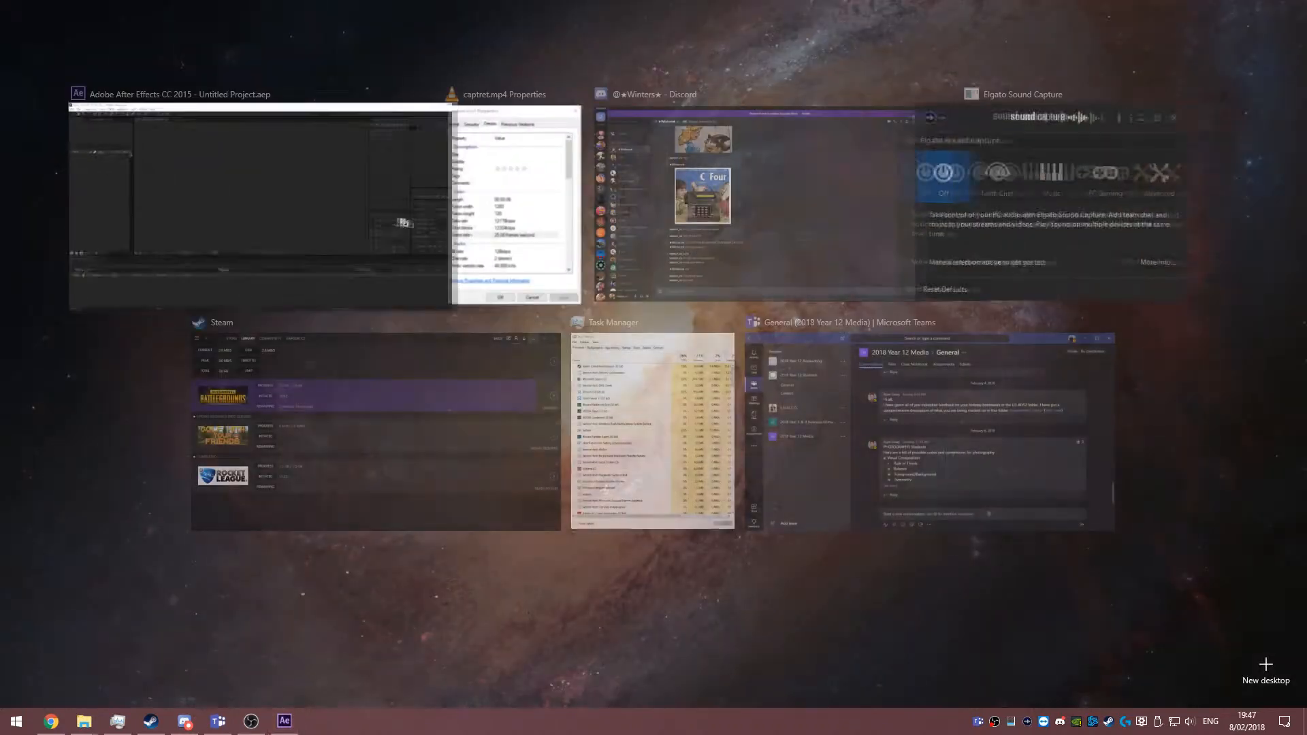
key(Escape)
key(alt+Tab)
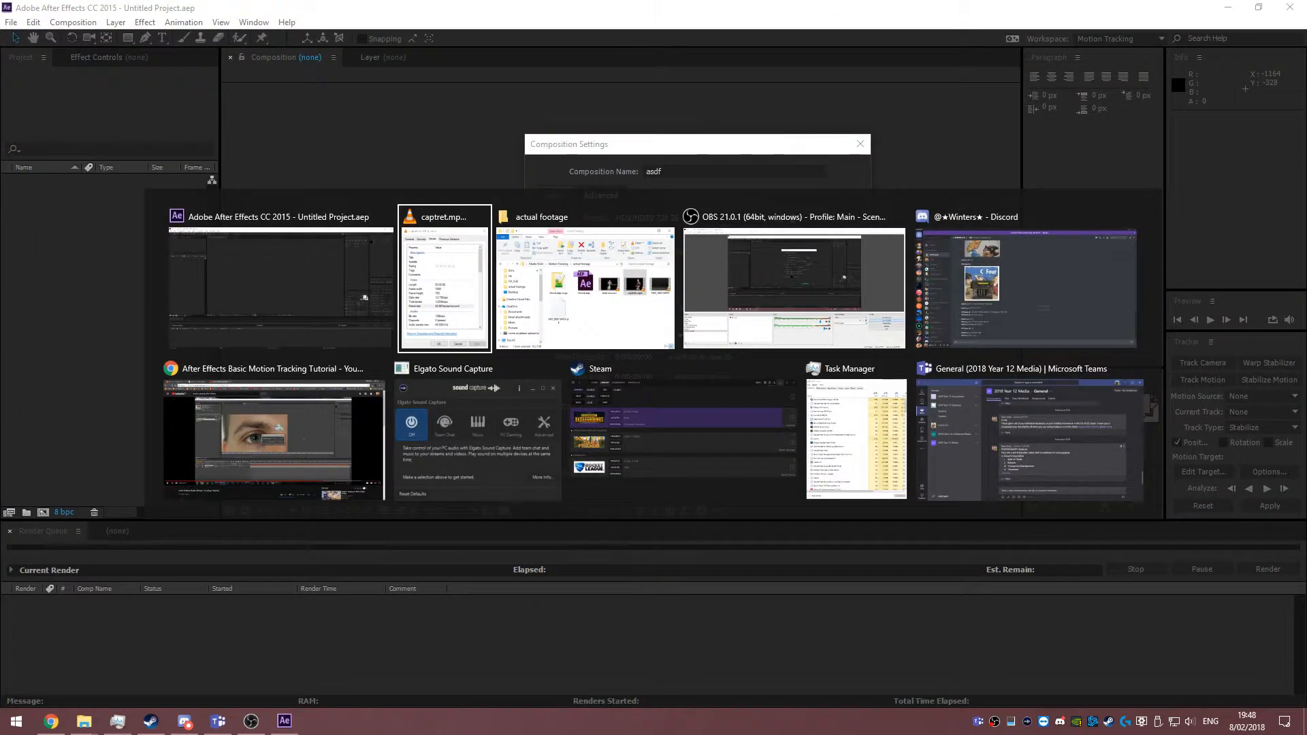
scroll(320, 336, down, 2)
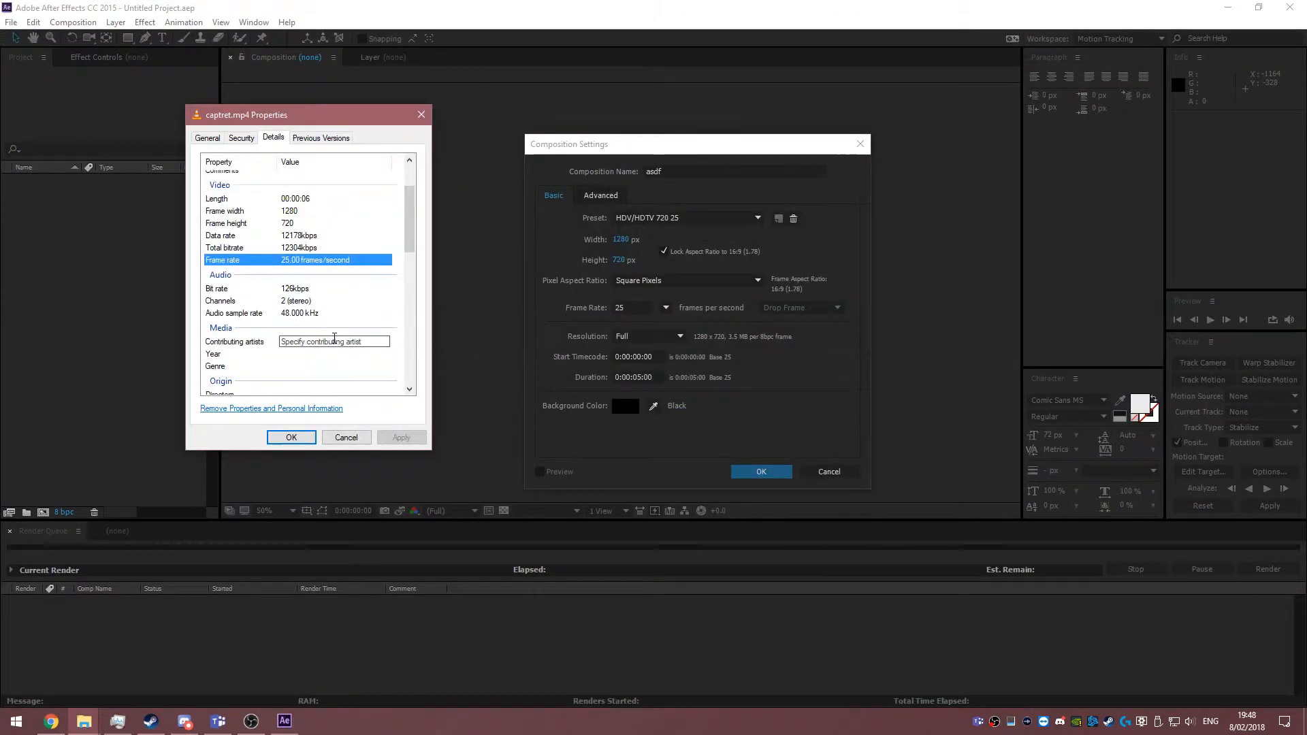
click(311, 203)
click(421, 115)
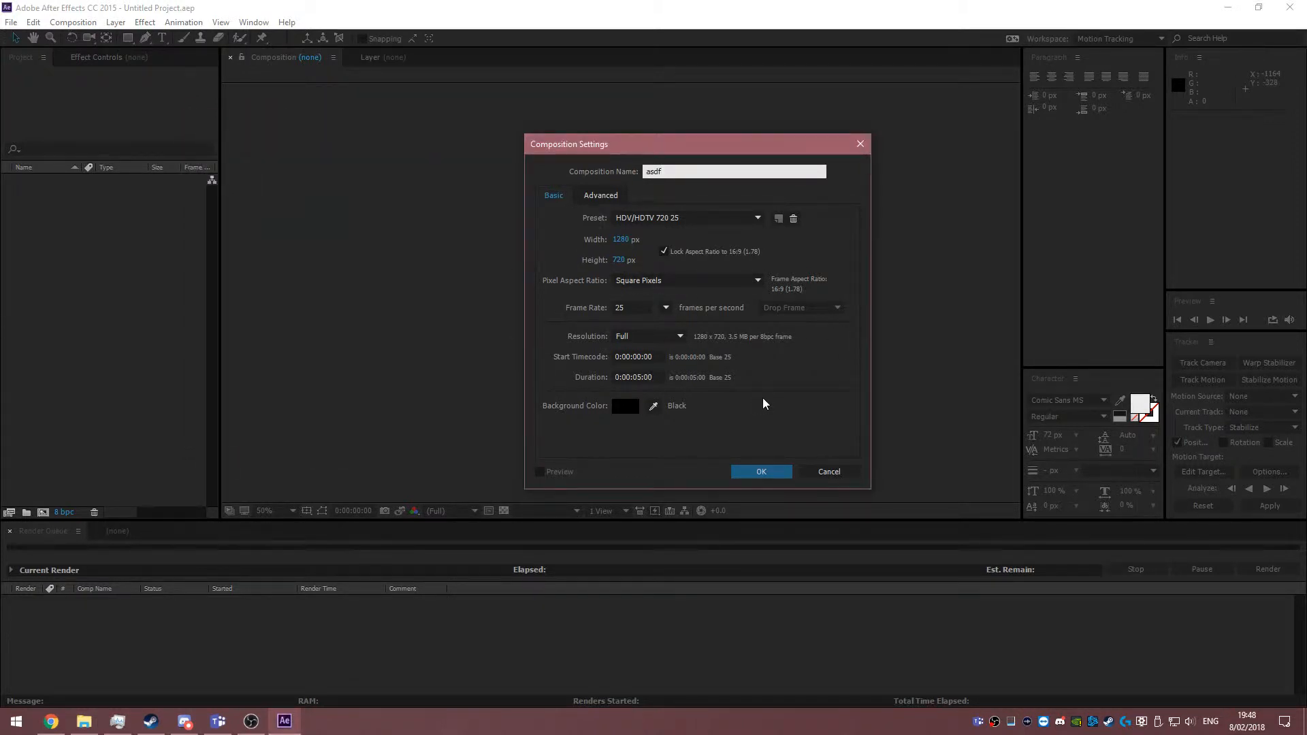
click(761, 471)
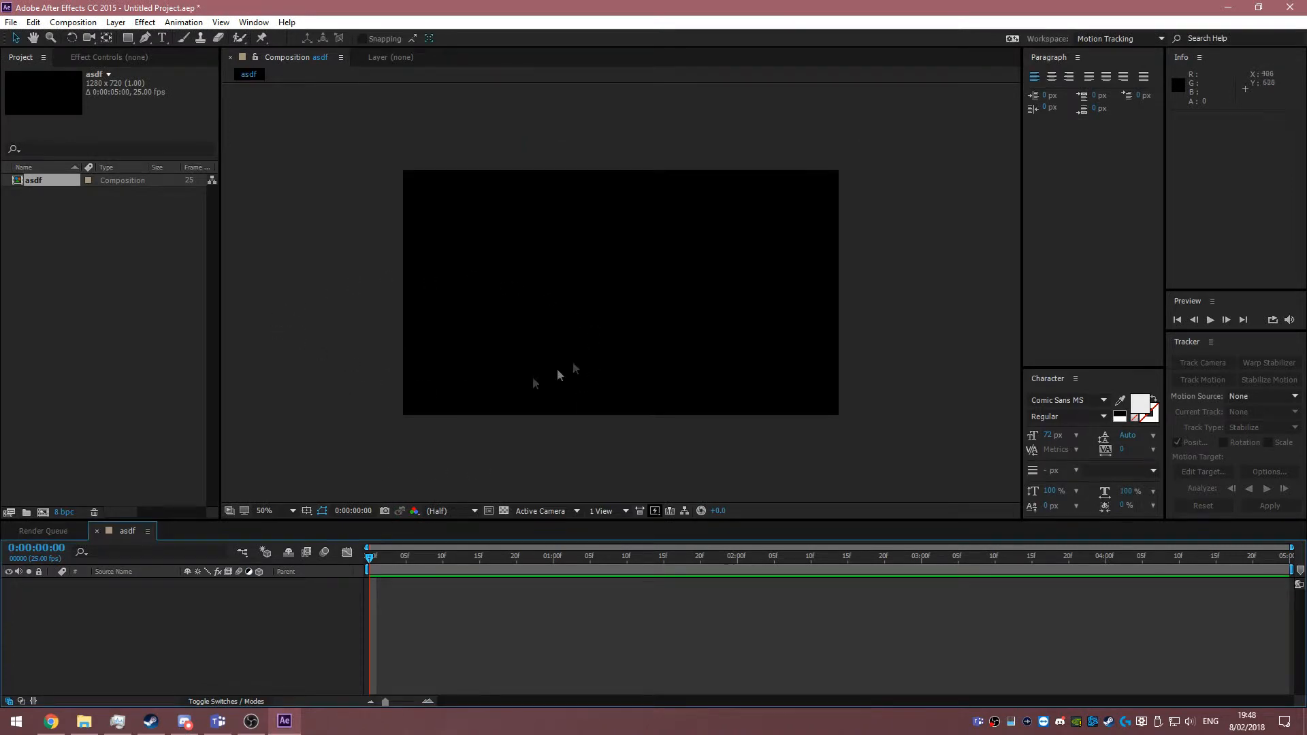
Step: Import captret.mp4 from the actual footage folder into the project
click(84, 721)
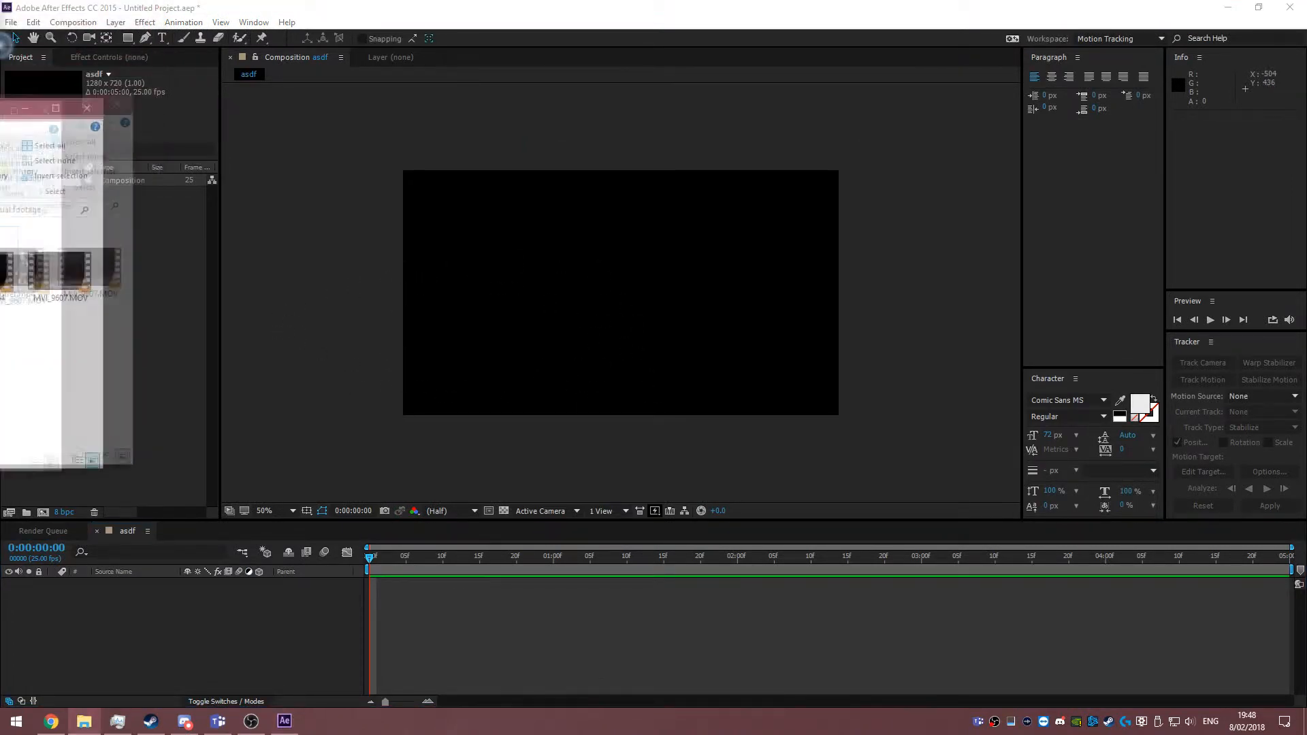
click(579, 269)
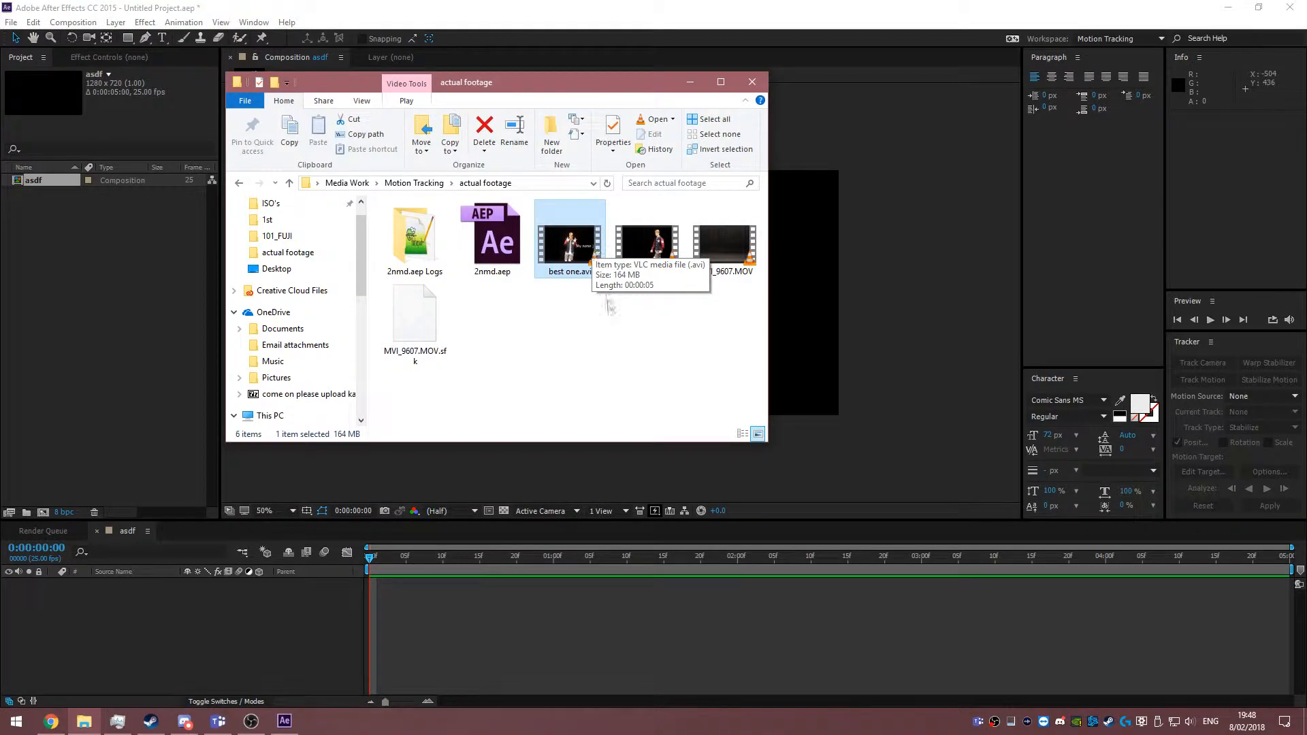
click(604, 315)
click(521, 276)
click(662, 281)
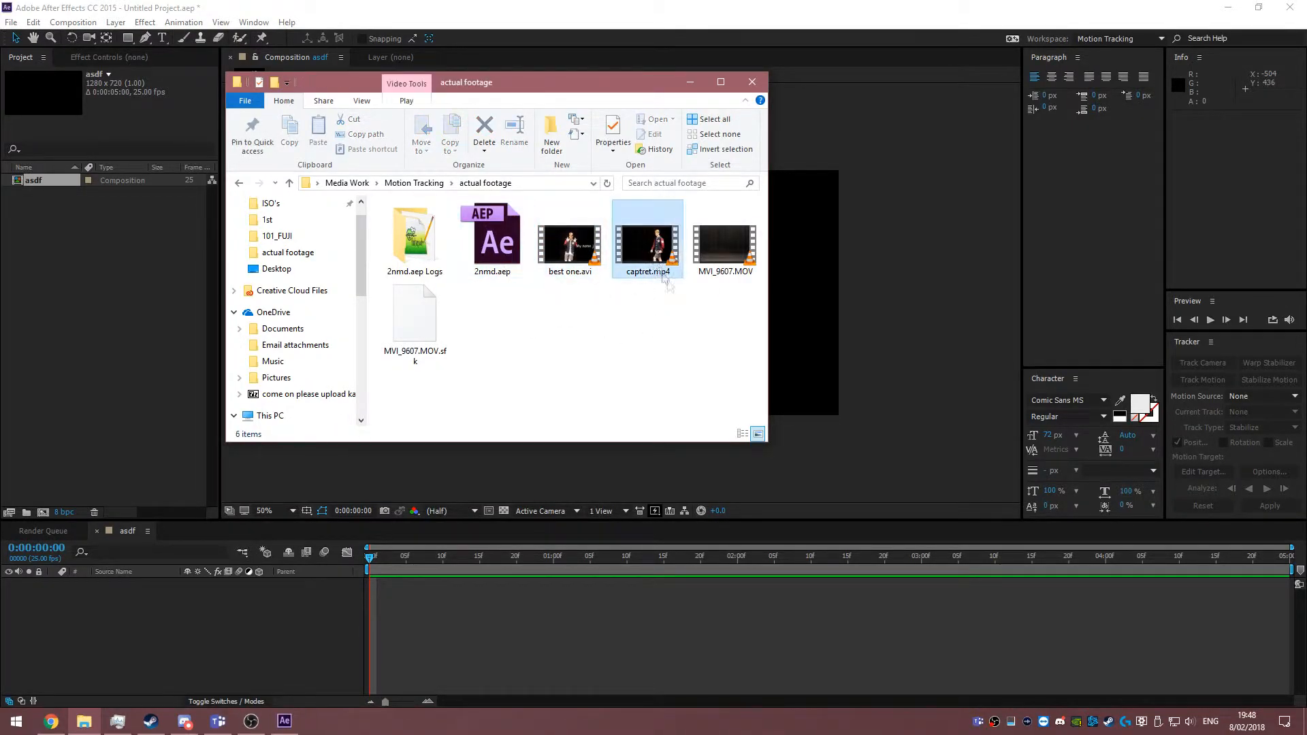
drag(659, 259, 163, 272)
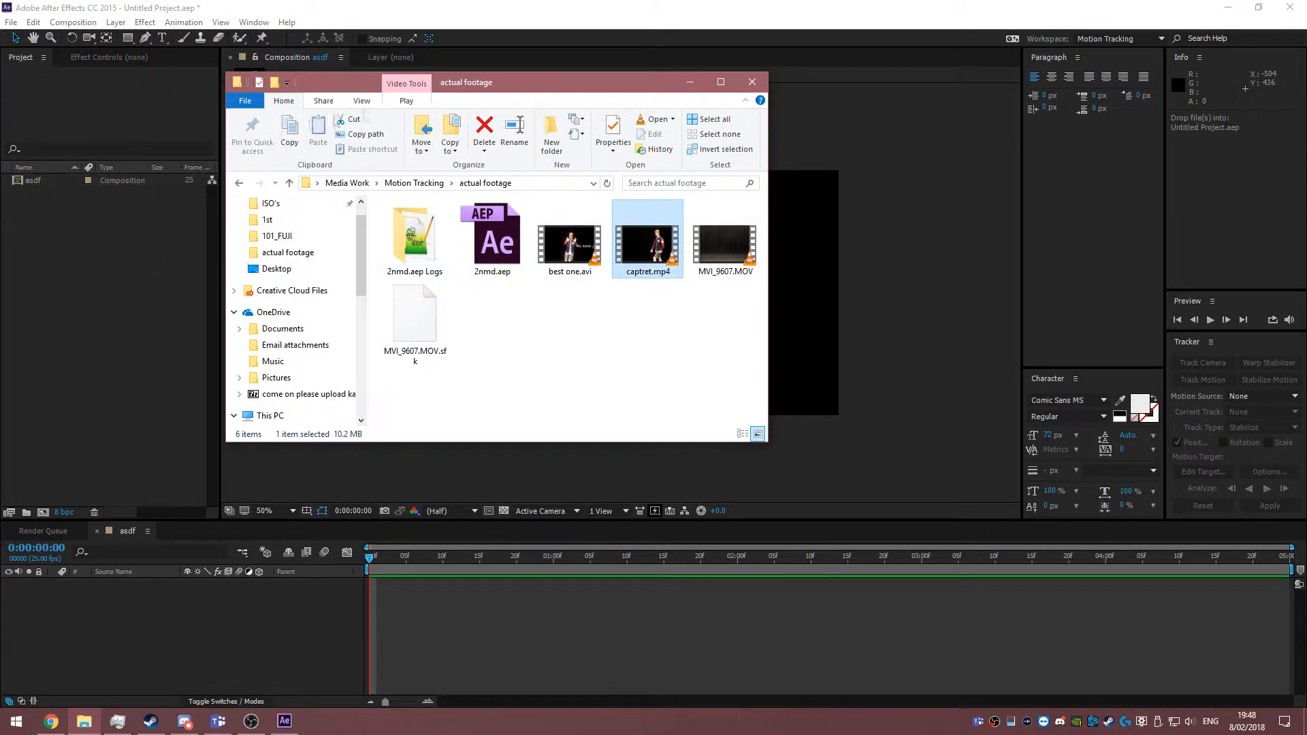
drag(426, 150, 429, 151)
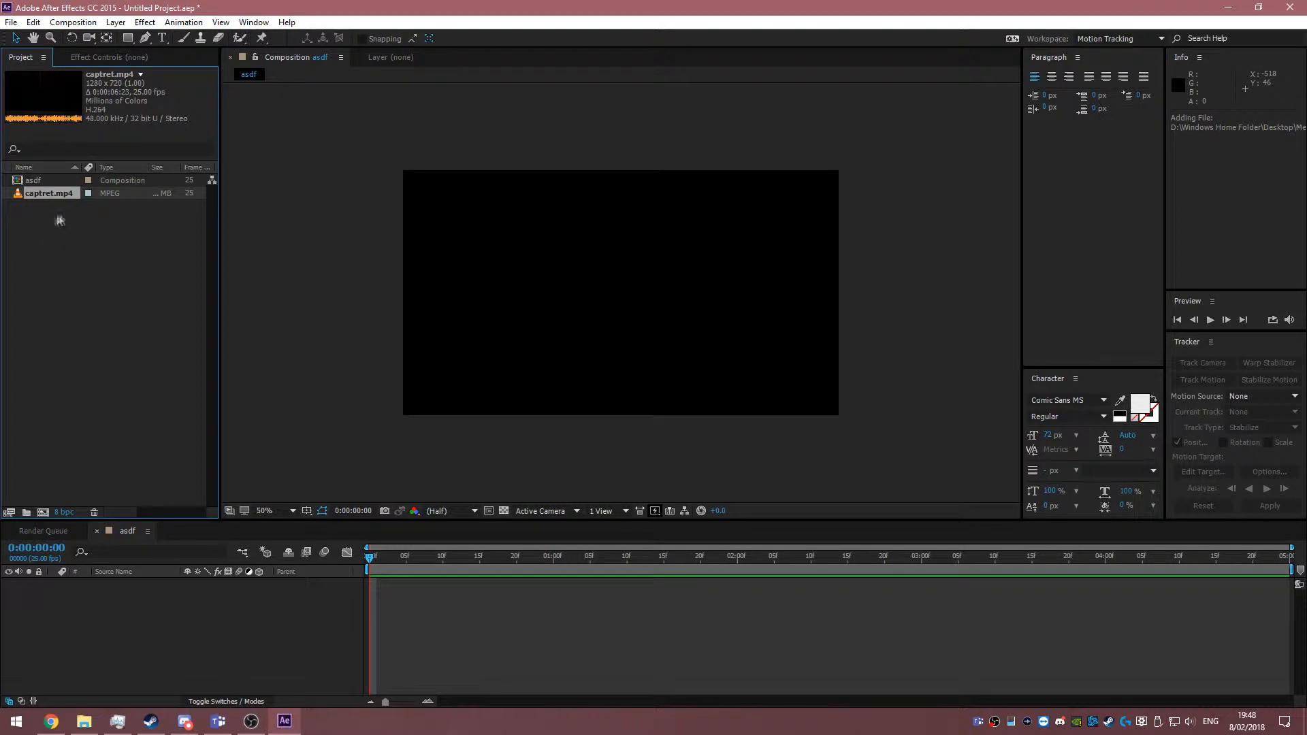
Step: Add captret.mp4 to the asdf composition's timeline and preview the footage
drag(47, 194, 246, 593)
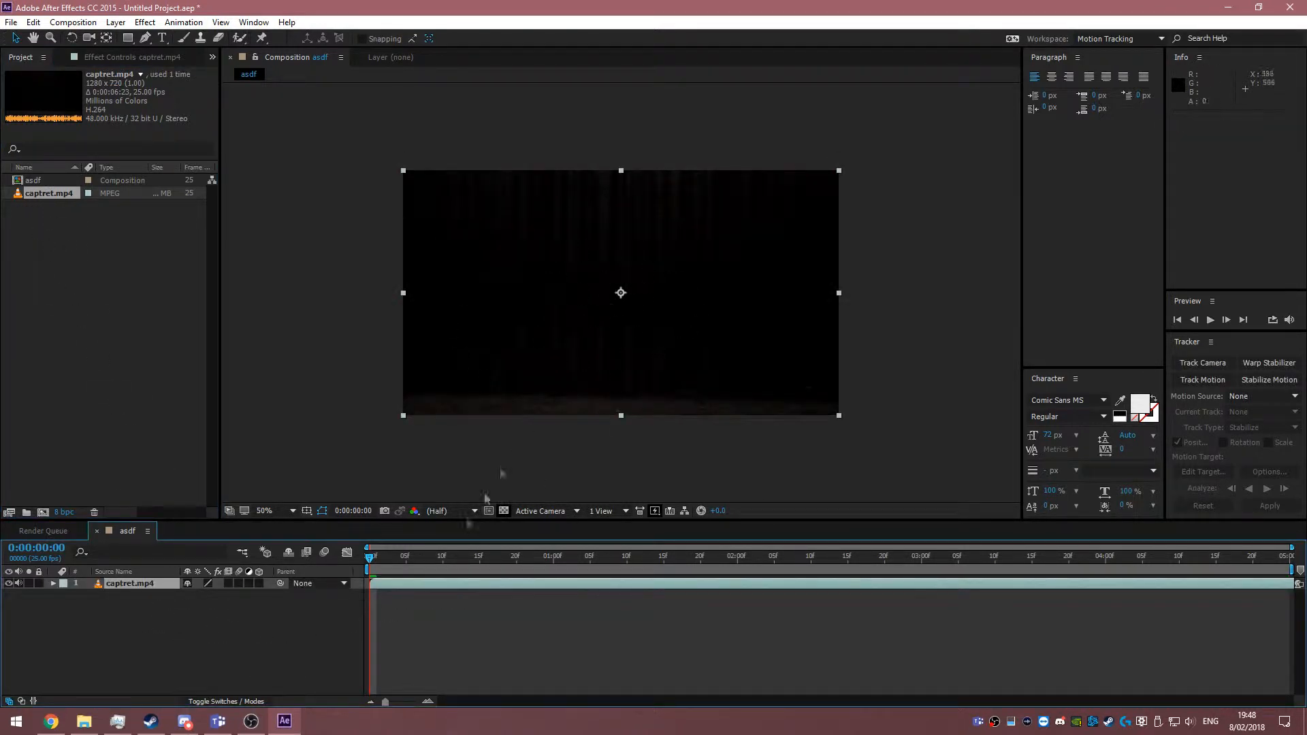
key(space)
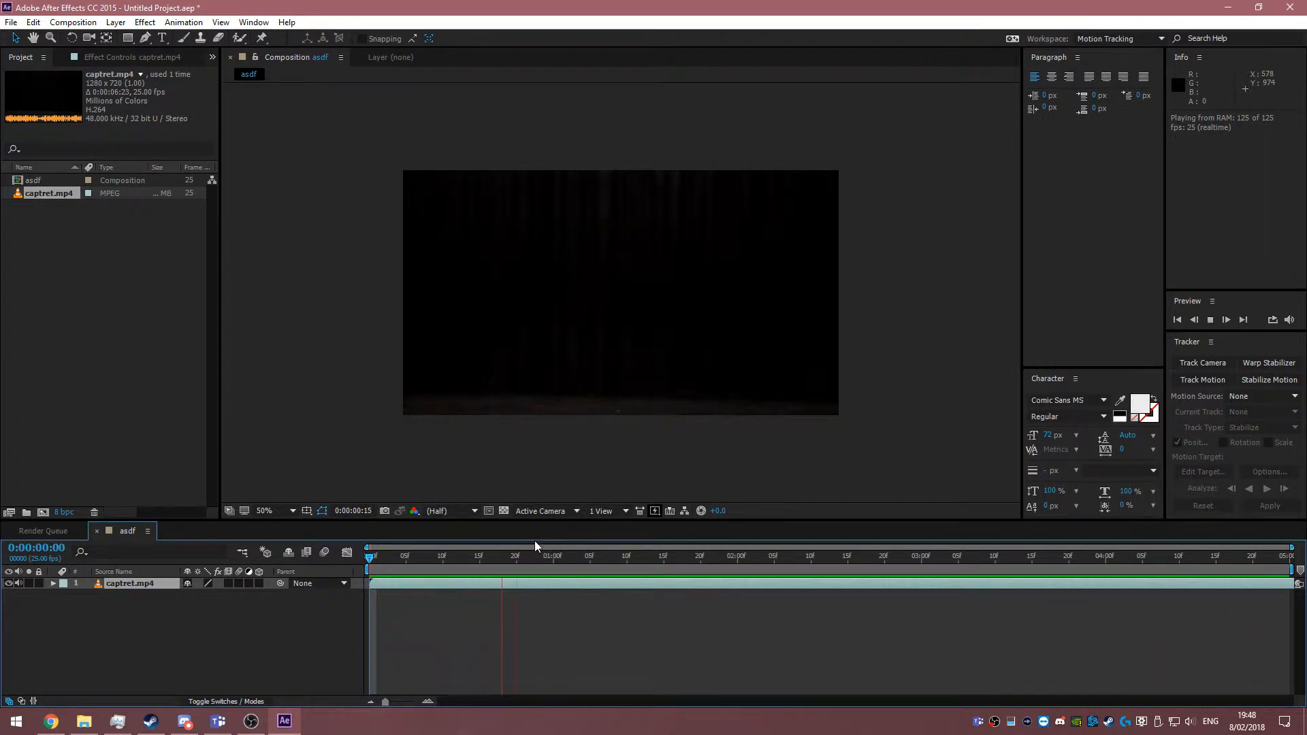
click(532, 583)
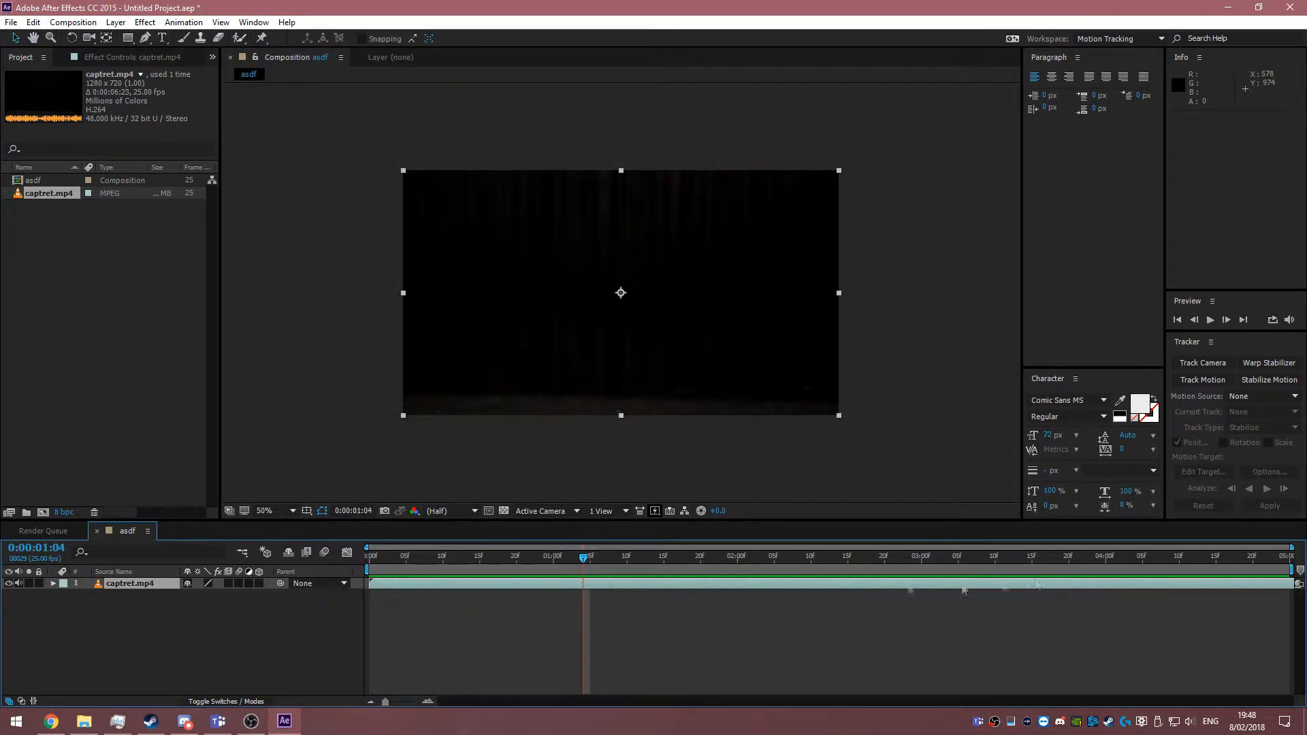
Step: Trim captret.mp4 to begin at footage time 0:00:01:23, align it with the composition start, and cut its end at 0:00:04:16
drag(582, 560, 722, 560)
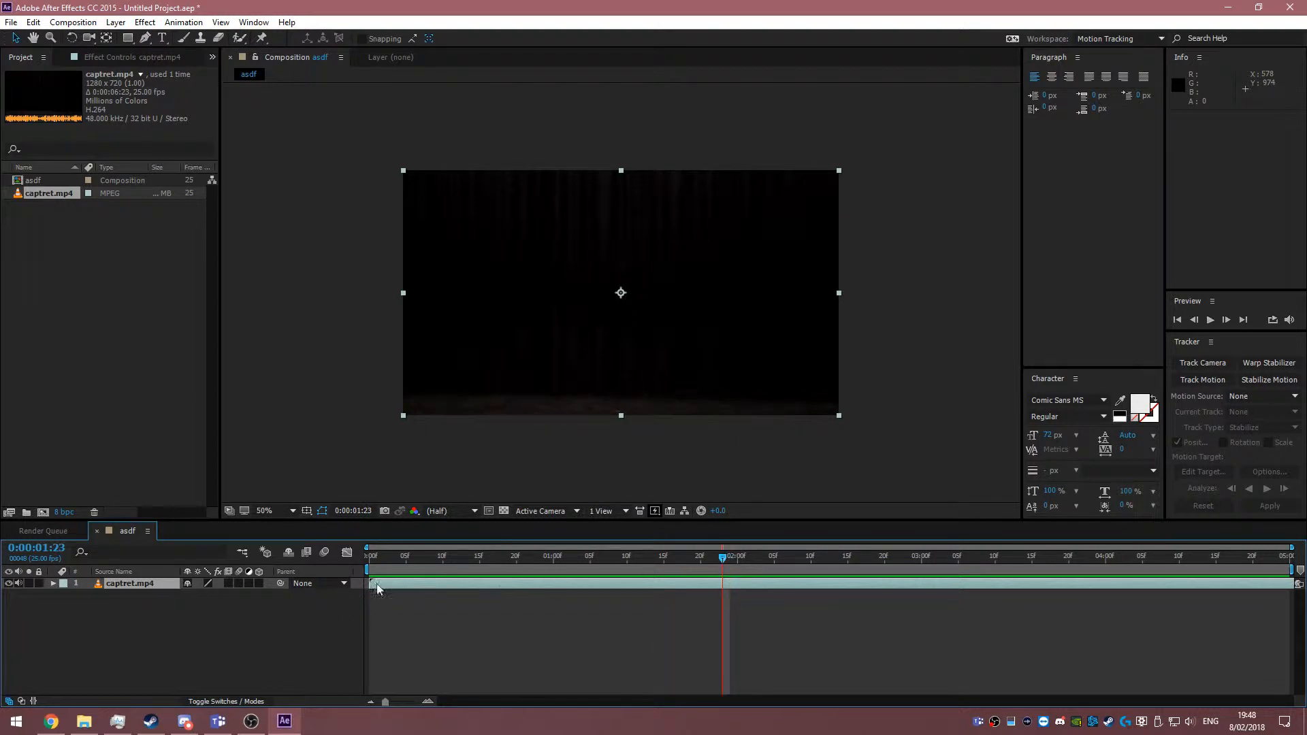
drag(368, 583, 413, 587)
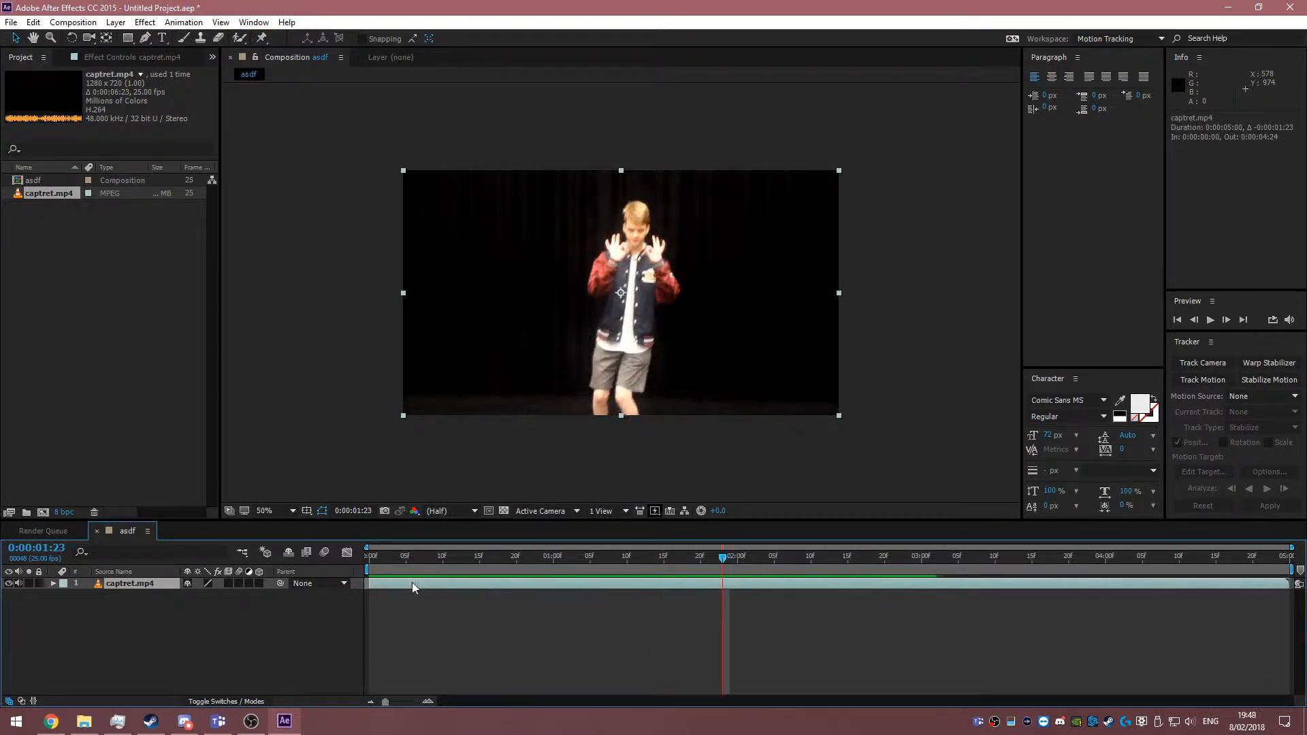
drag(722, 566, 1225, 557)
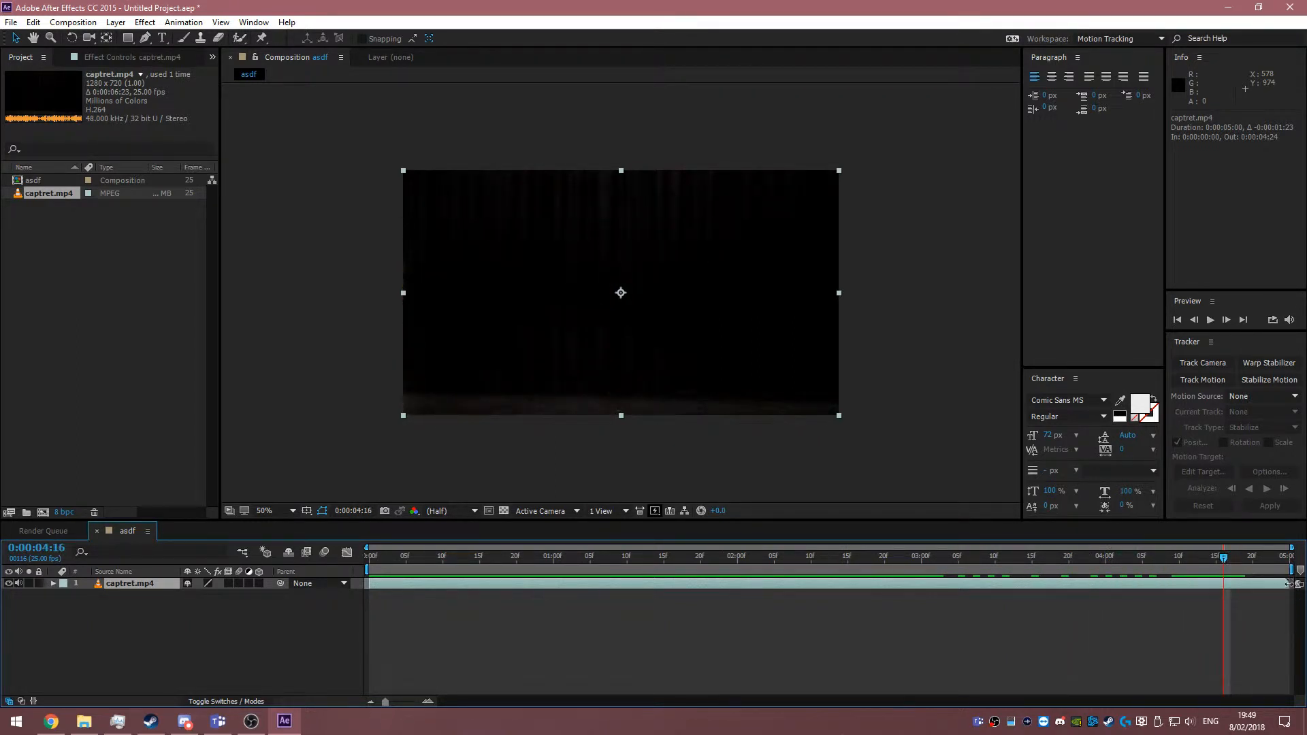
drag(1289, 584, 1224, 587)
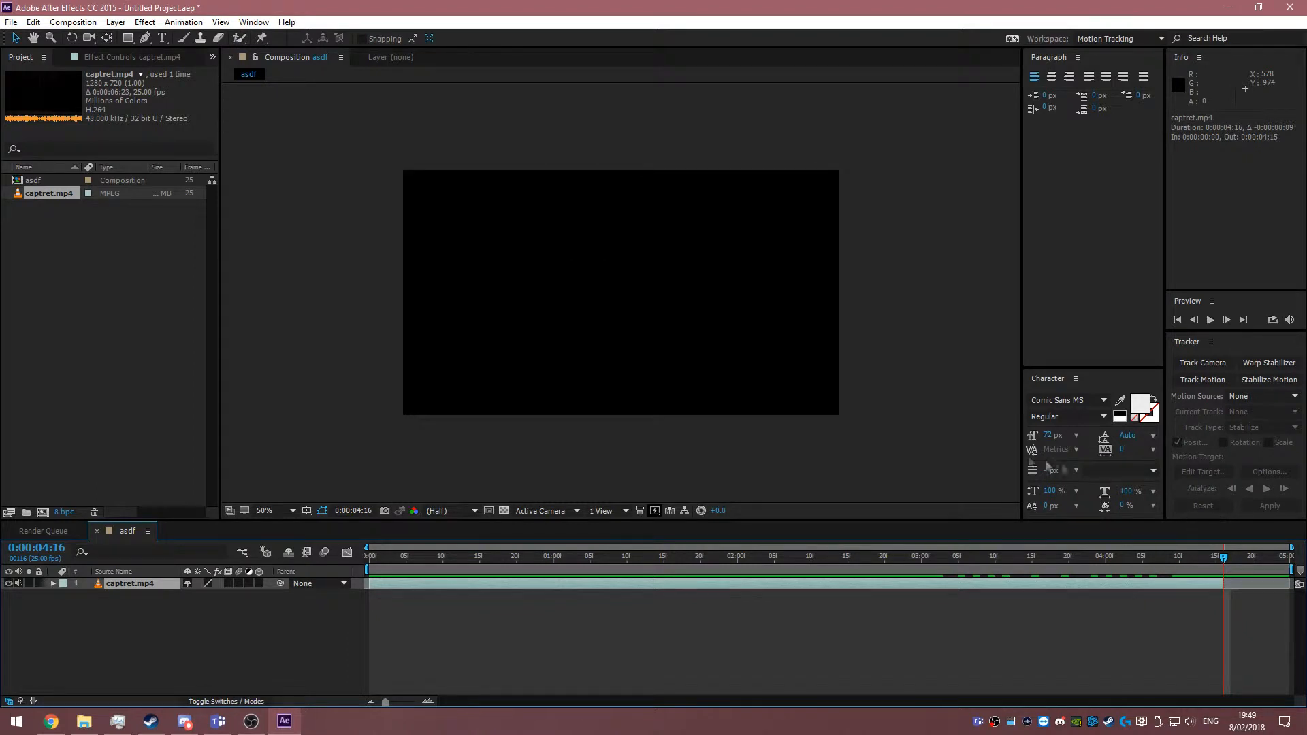
Step: Select the Motion Tracking workspace, return to the start of the timeline and begin Track Motion on captret.mp4
click(1105, 39)
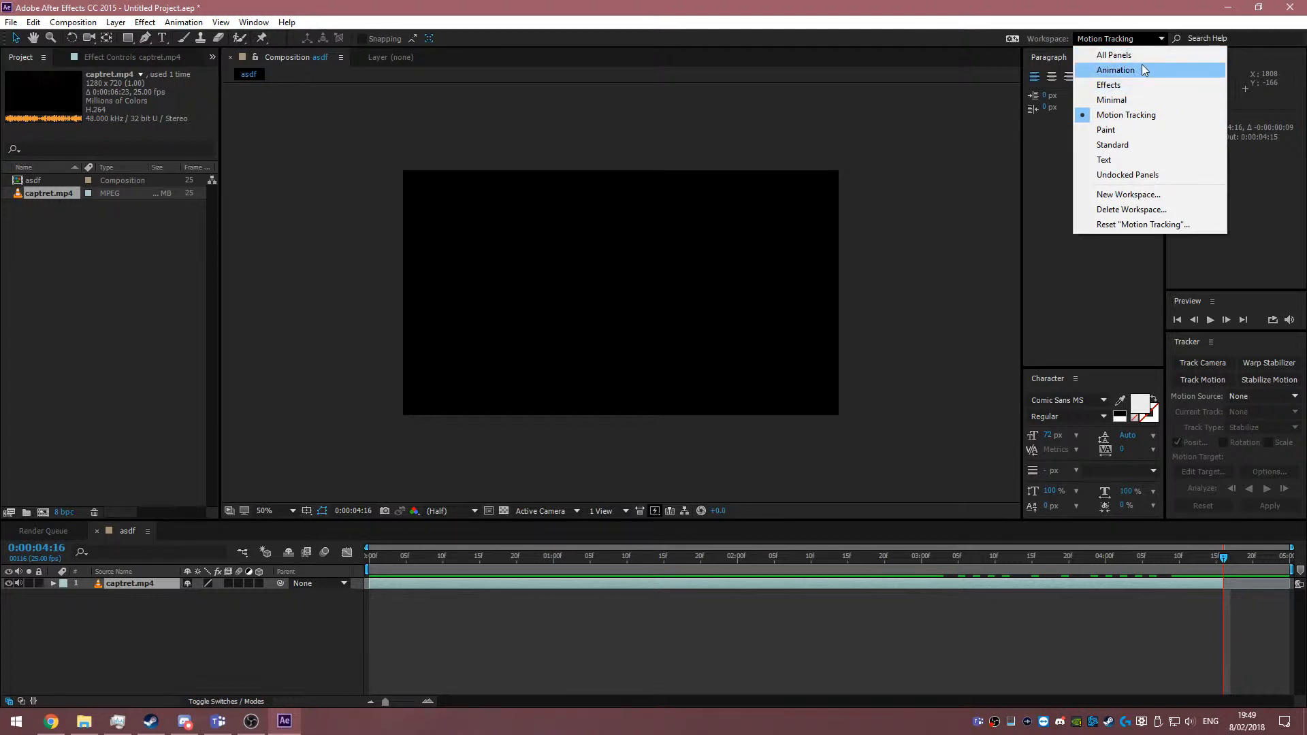
click(1124, 113)
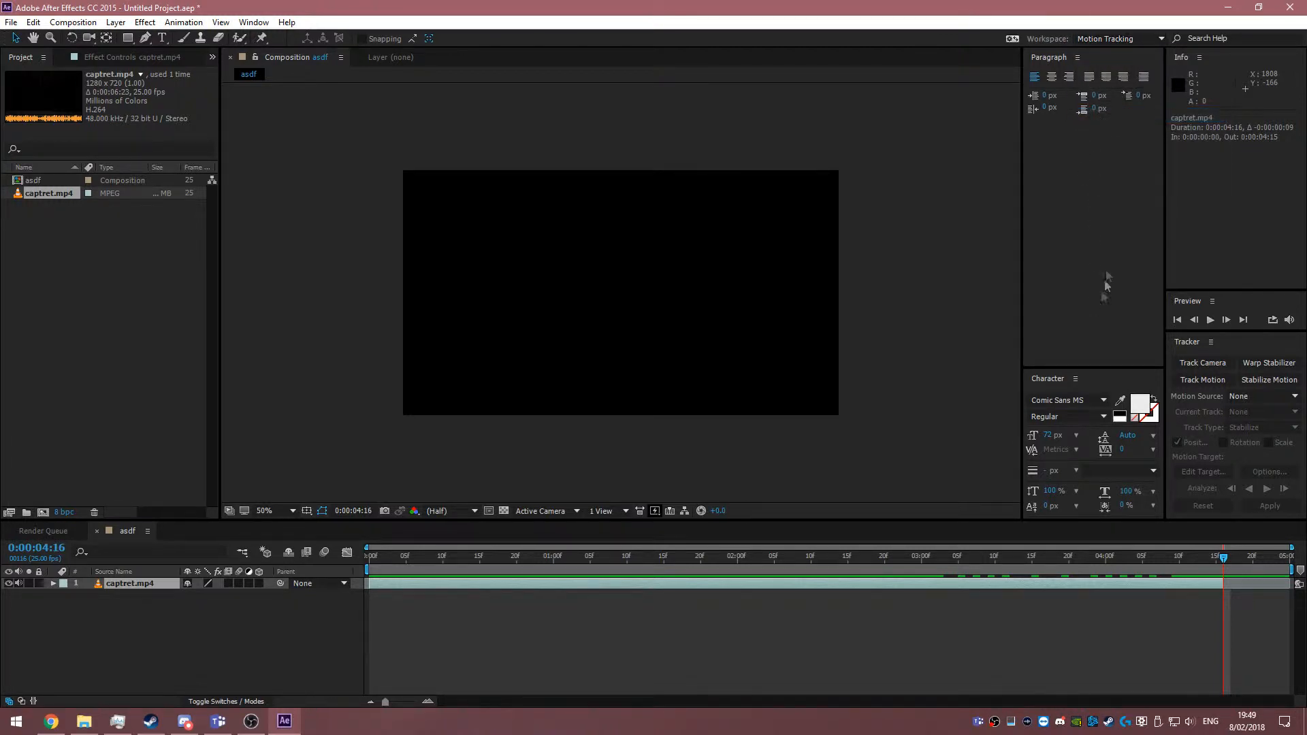
click(1235, 570)
key(space)
click(369, 561)
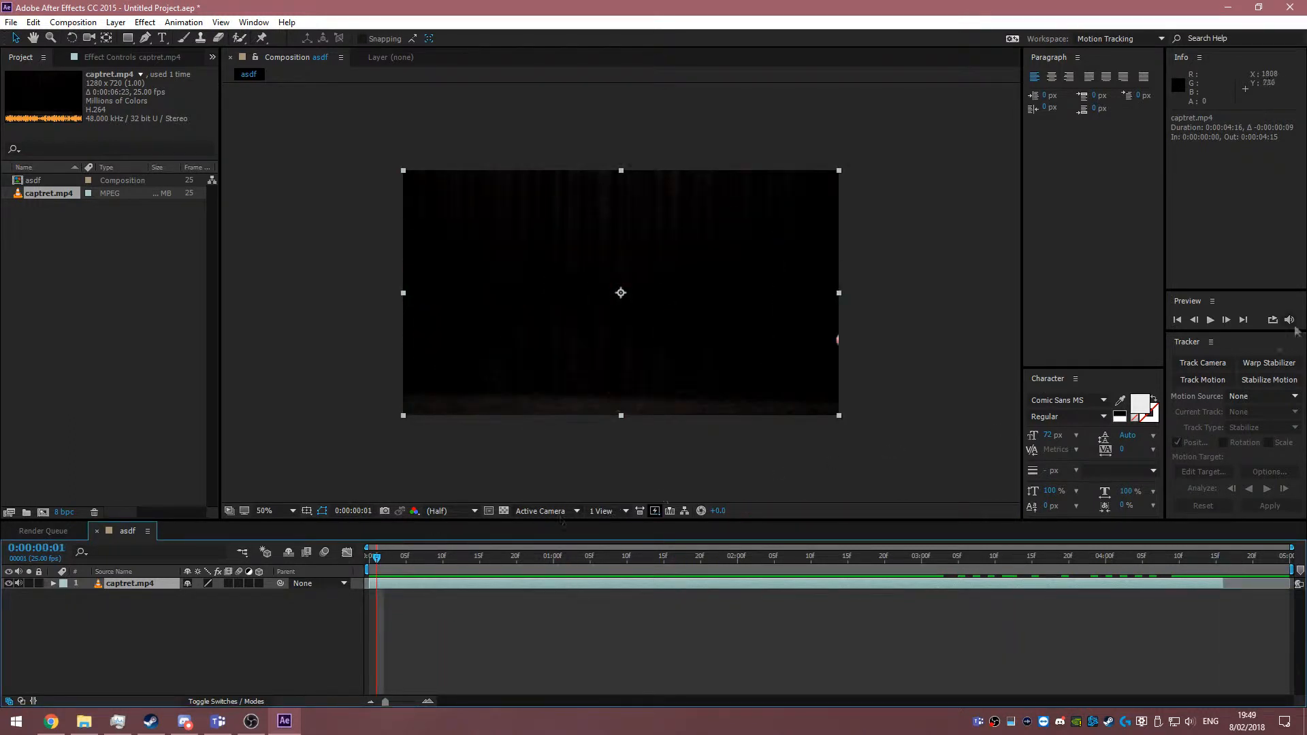
click(1203, 380)
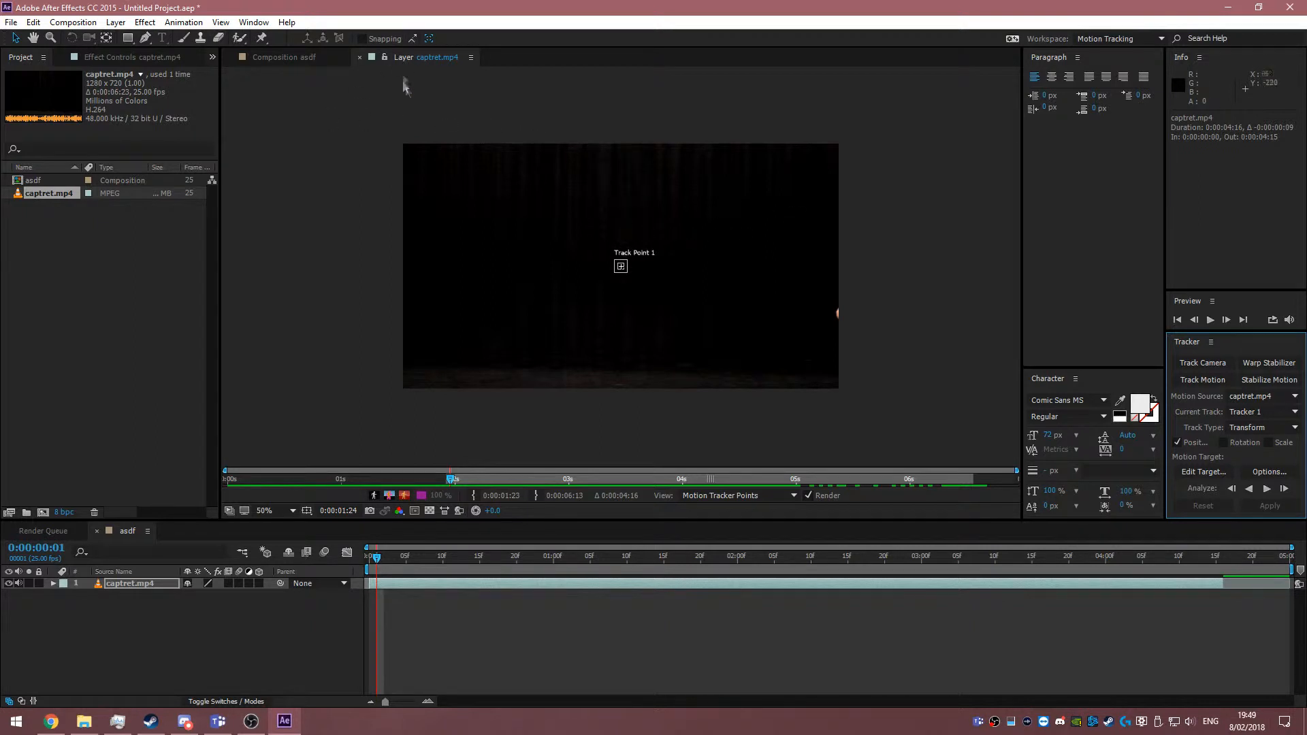
Step: Go to frame 0:00:00:09 and place Track Point 1 on the light badge on the performer's jacket
click(374, 560)
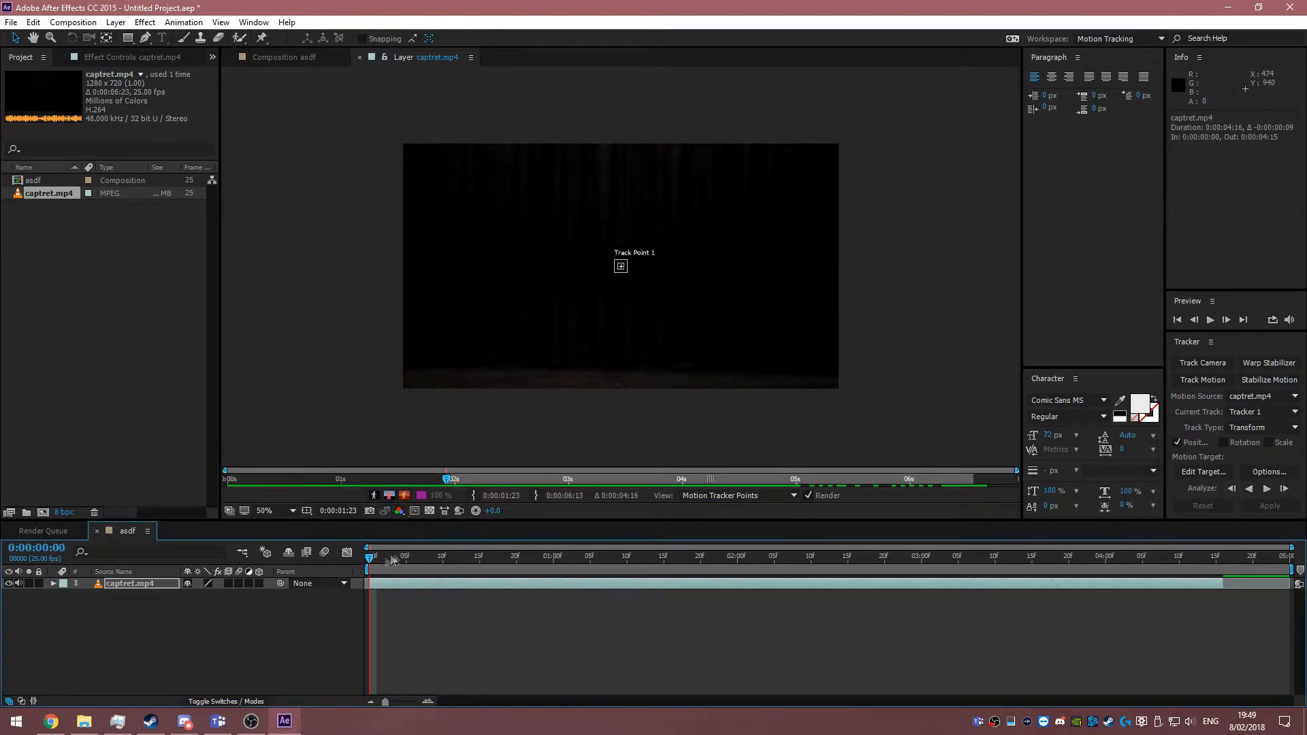
drag(377, 560, 434, 559)
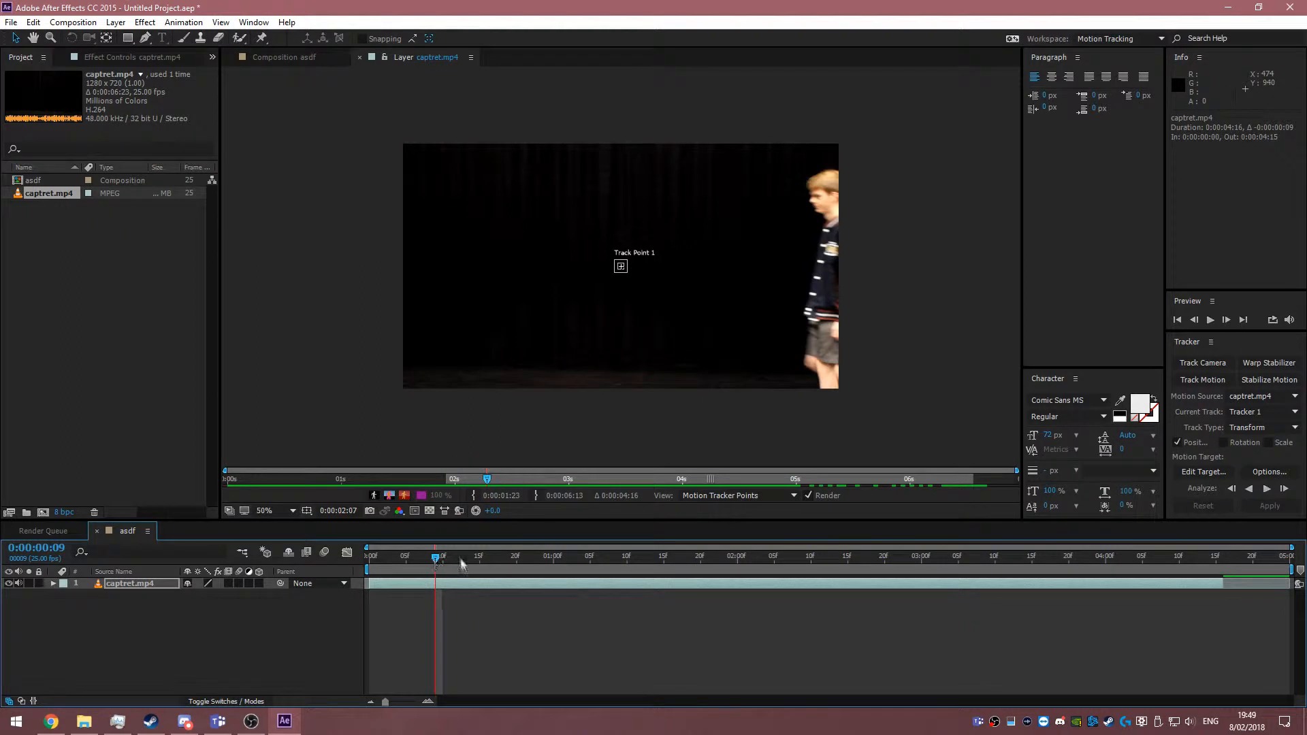
key(h)
drag(807, 275, 715, 289)
key(v)
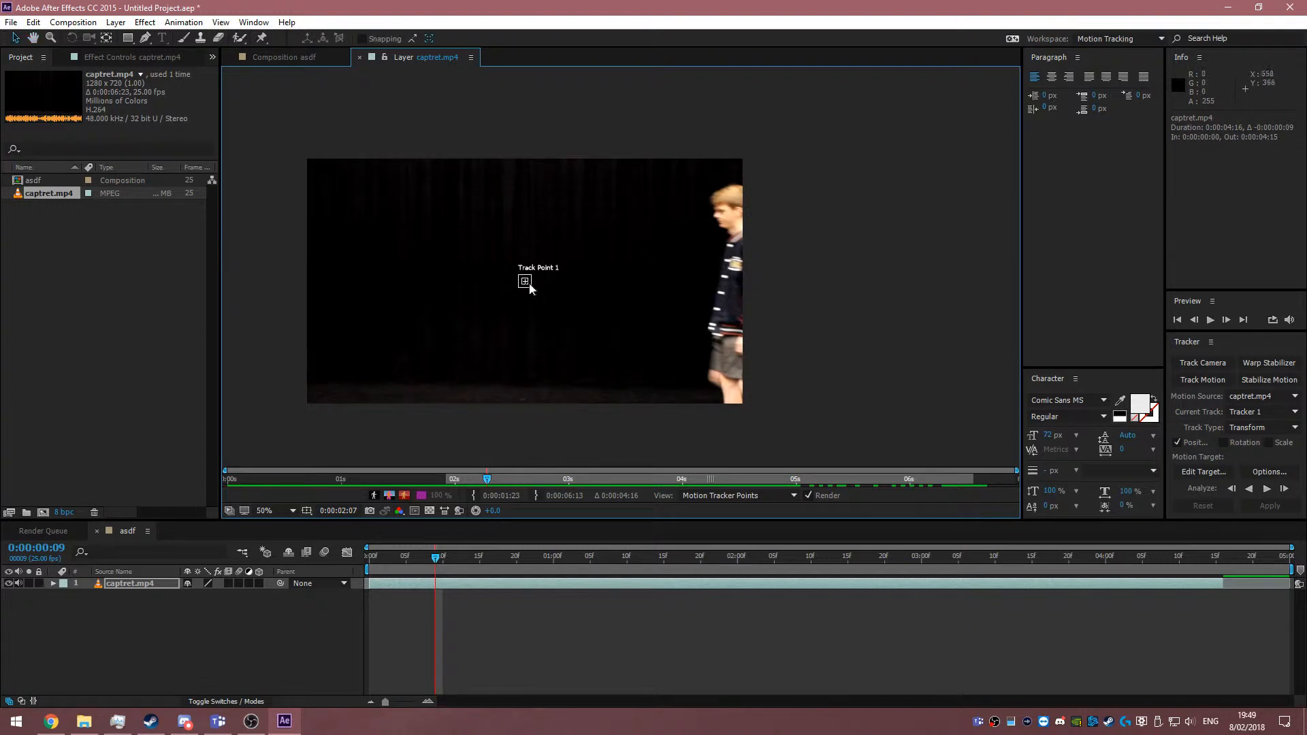
key(period)
key(period)
key(period)
key(period)
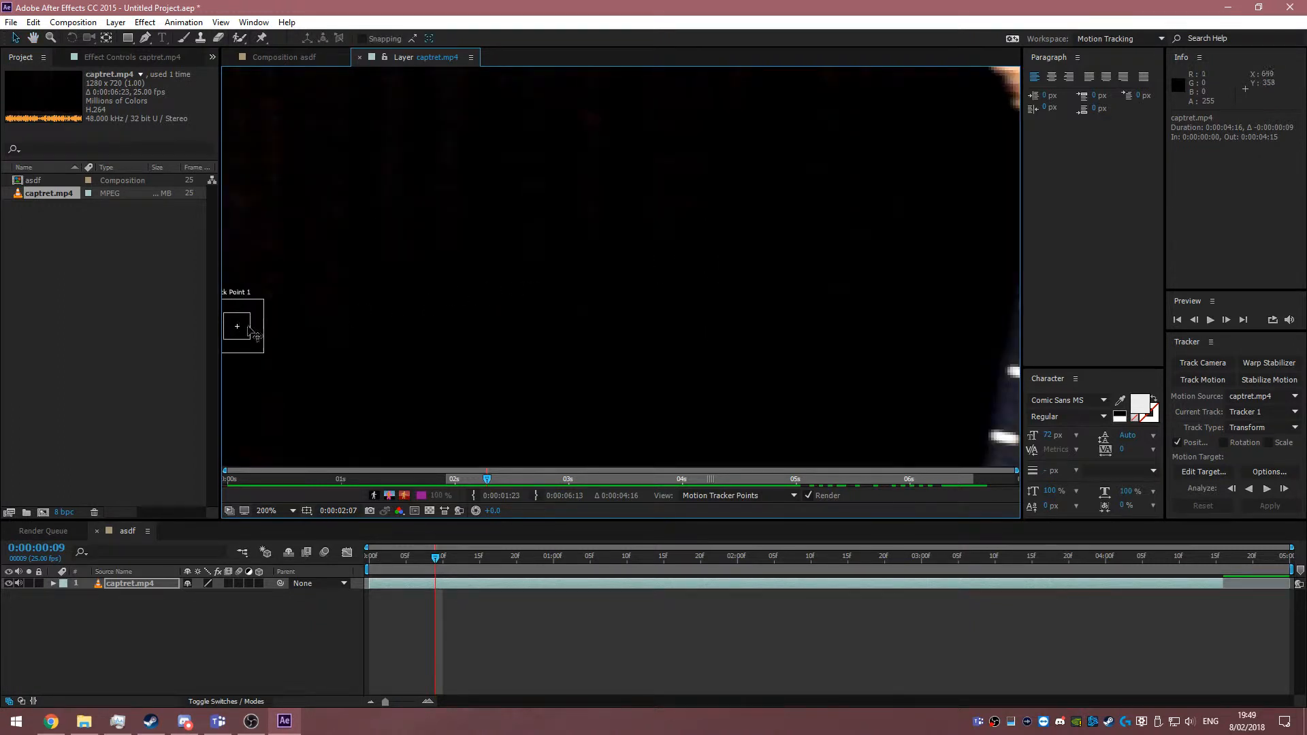
drag(250, 331, 779, 247)
key(comma)
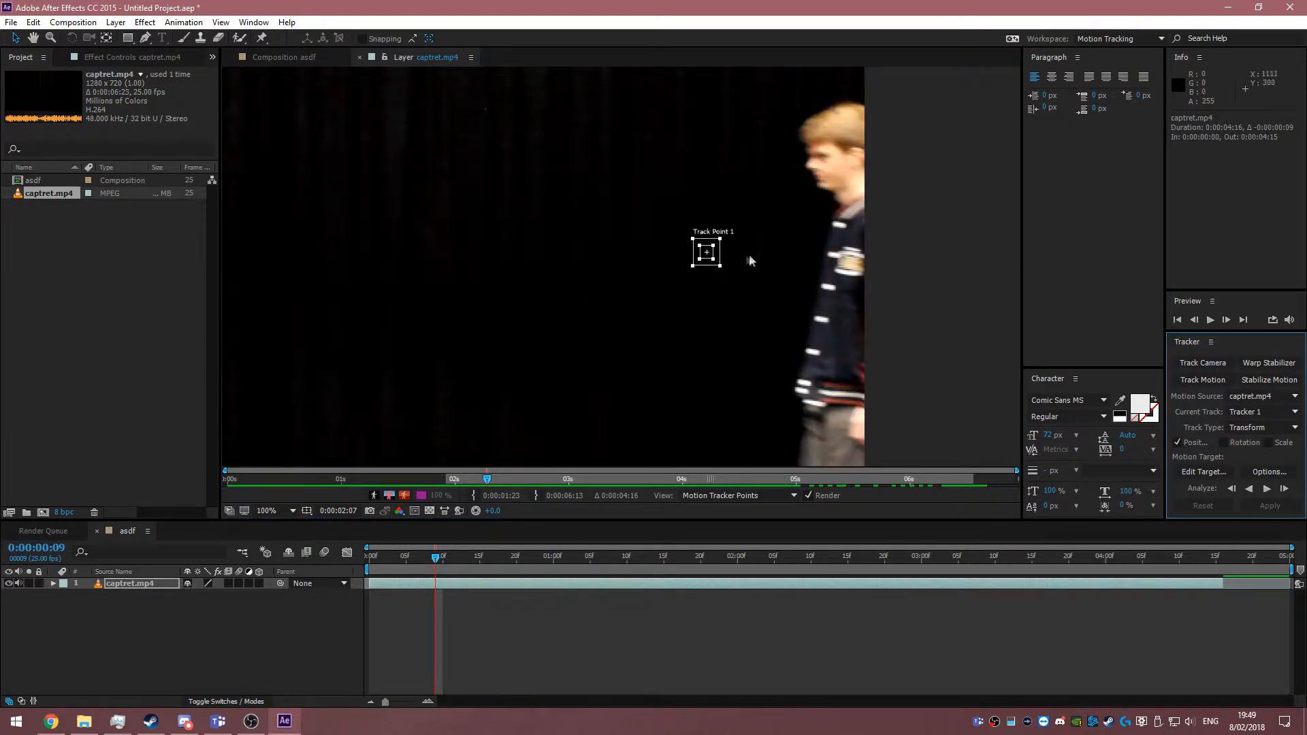
drag(704, 263, 848, 268)
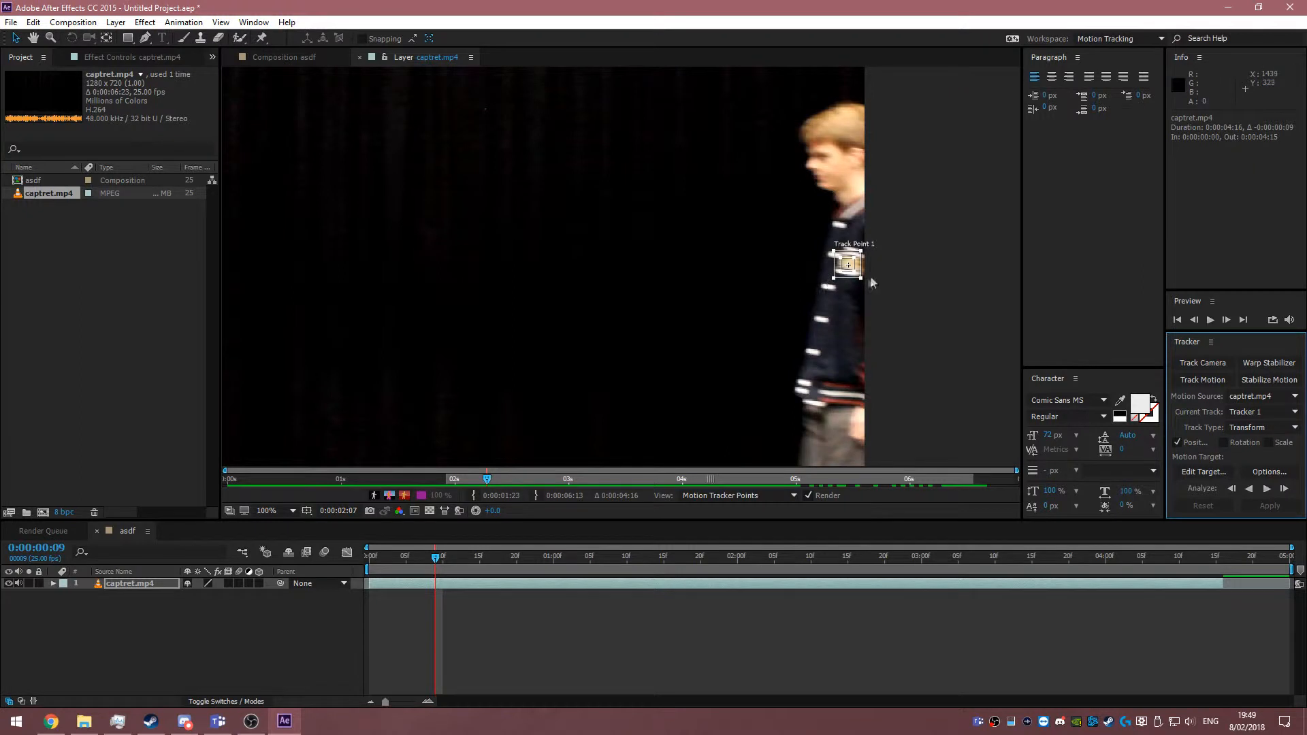
Step: Enlarge Track Point 1's inner feature region to enclose the jacket badge
key(period)
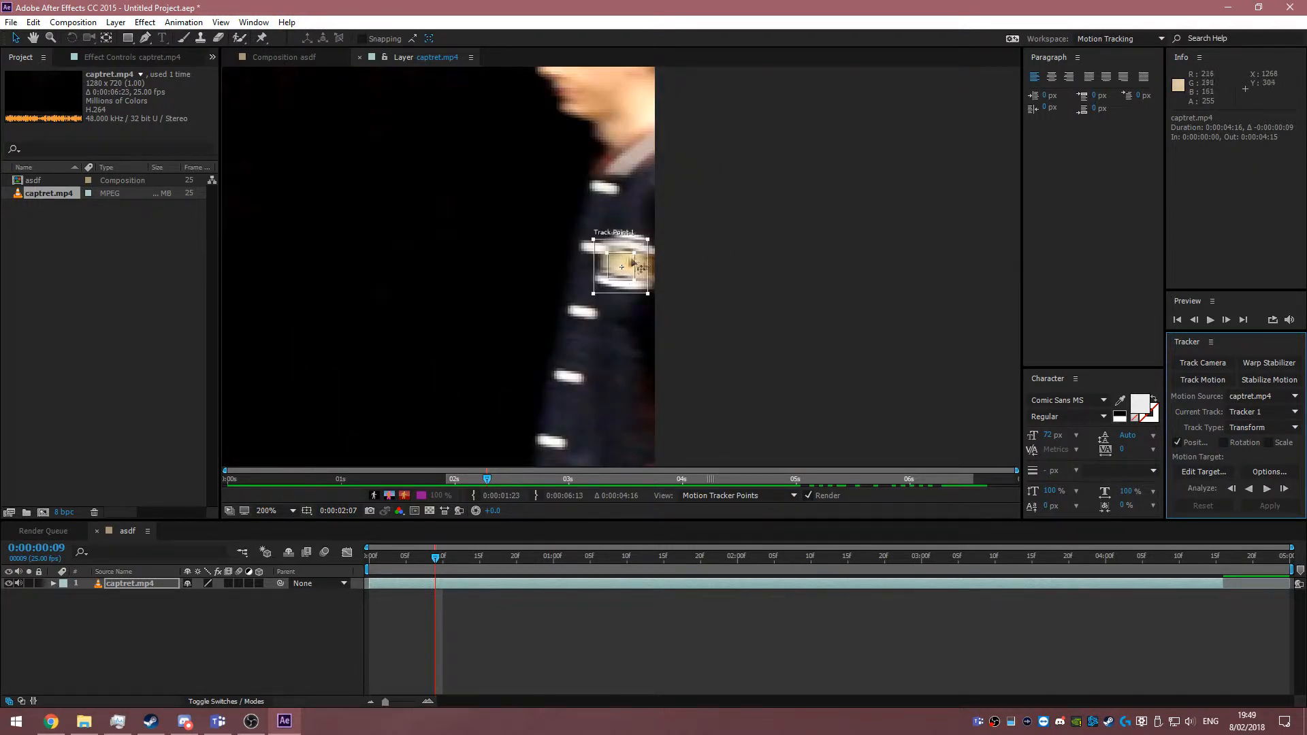
key(period)
drag(636, 267, 679, 294)
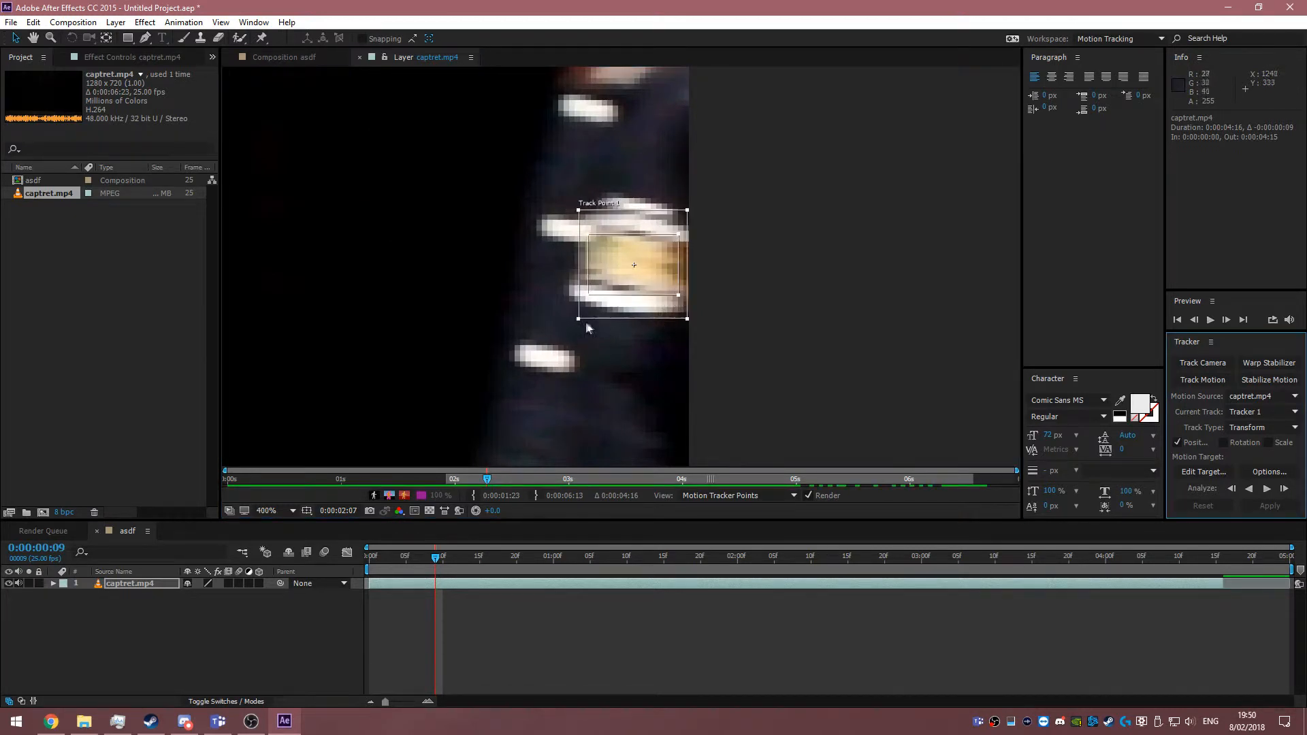
Step: Enlarge Track Point 1's outer search region so it extends beyond the jacket badge on all sides
drag(579, 320, 546, 330)
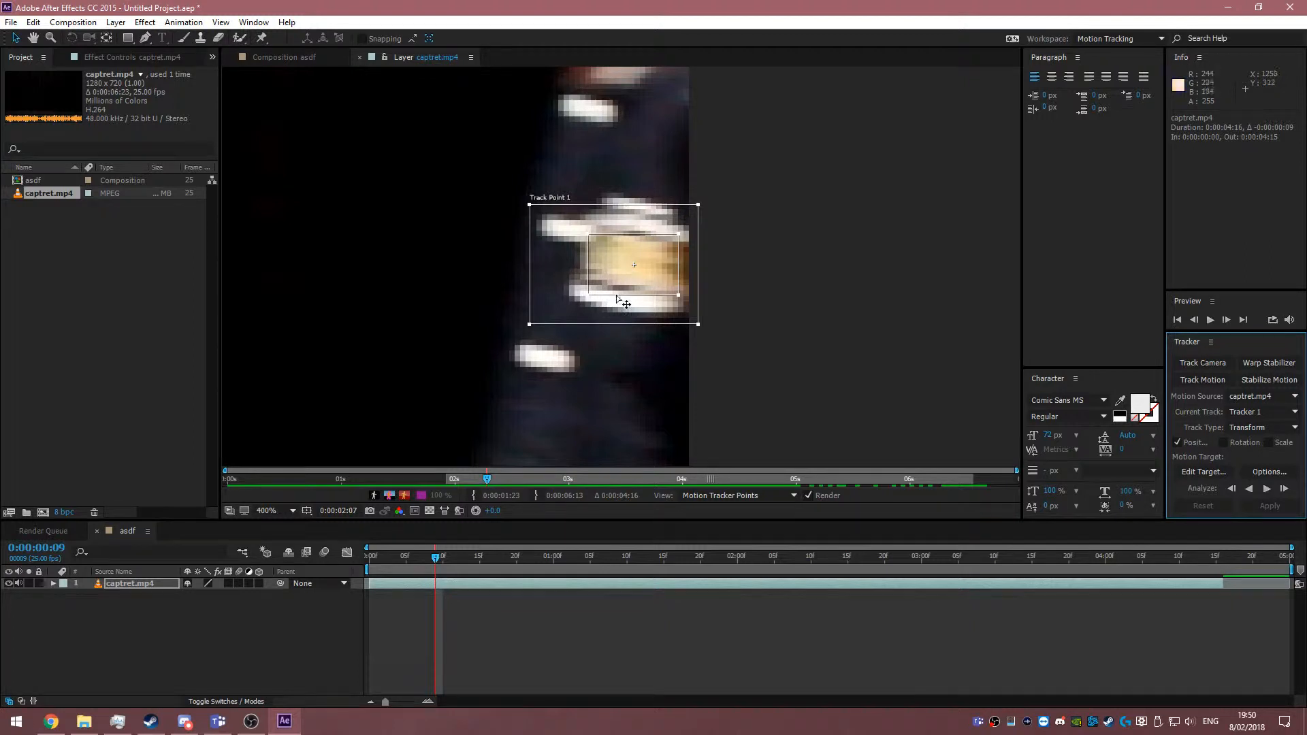
key(comma)
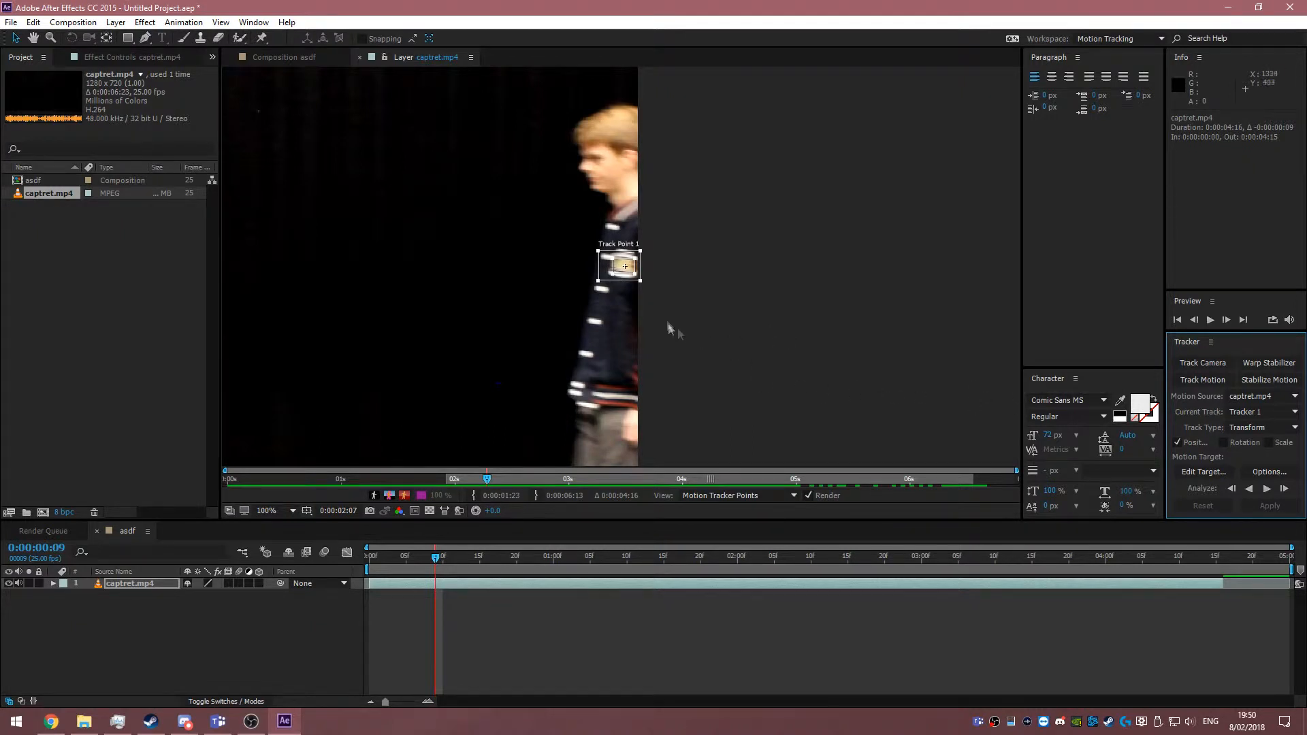
key(comma)
Step: Try analyzing Track Point 1 forward to the end of the clip, review the path on the performer, and undo the track
click(1268, 489)
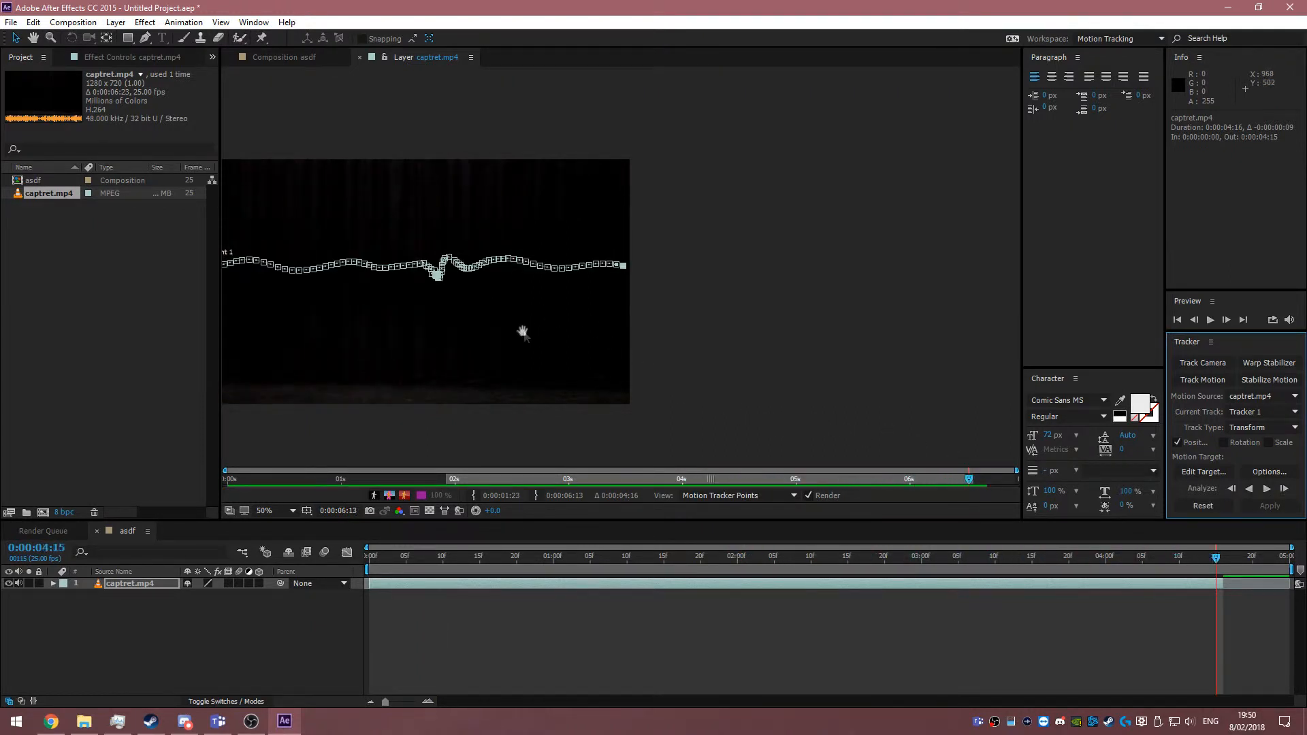
drag(525, 330, 691, 340)
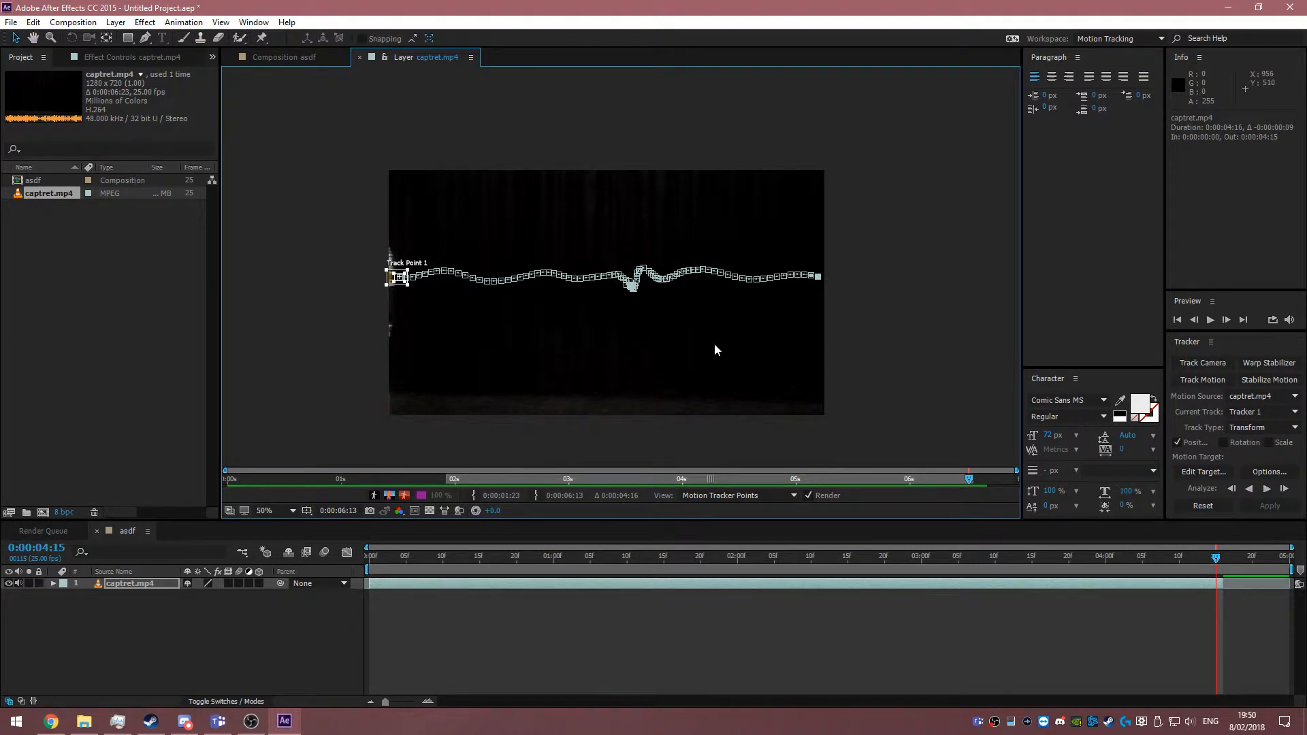
drag(759, 555, 738, 533)
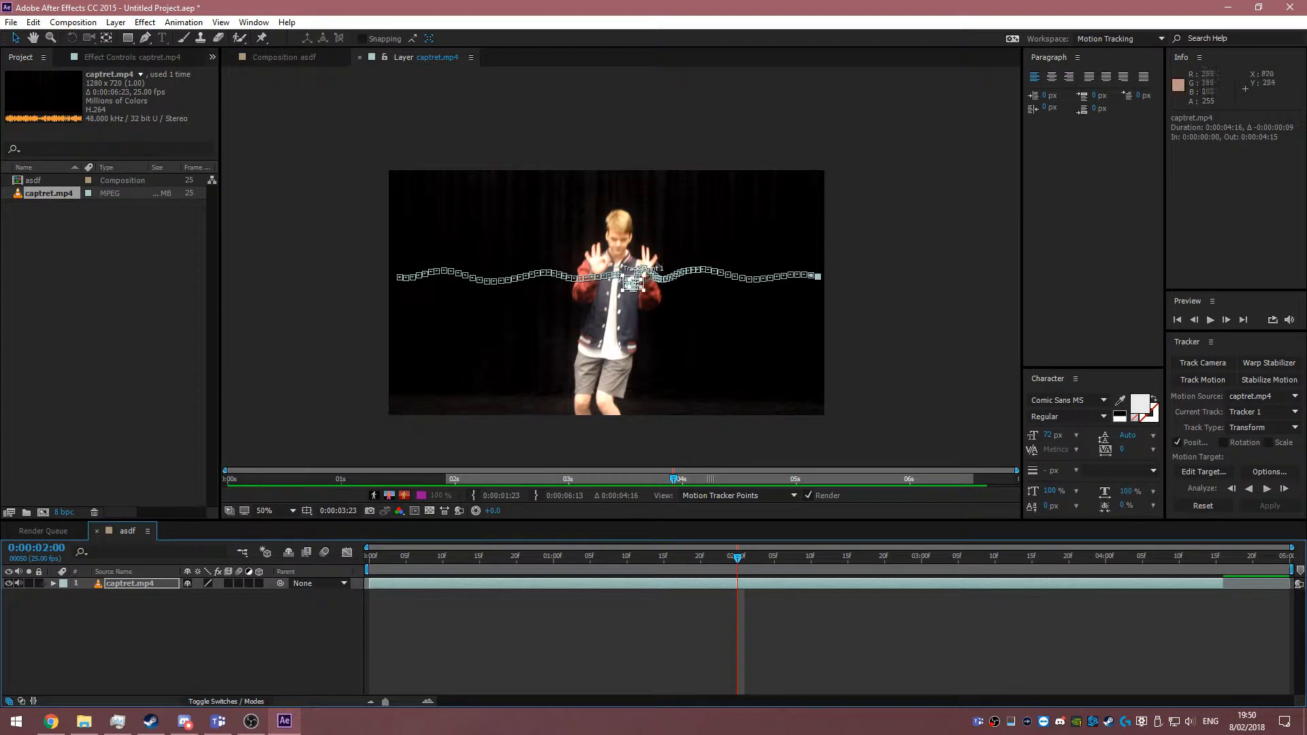
drag(741, 563, 679, 554)
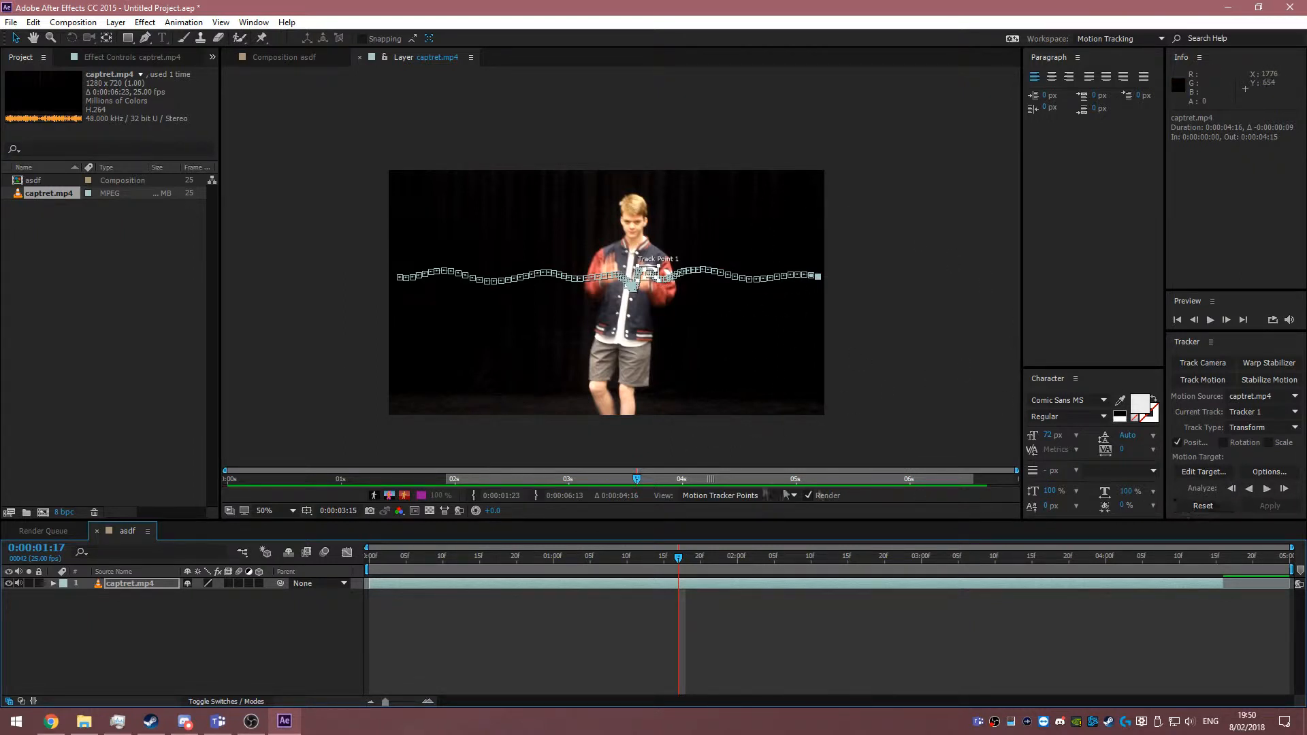
key(ctrl+z)
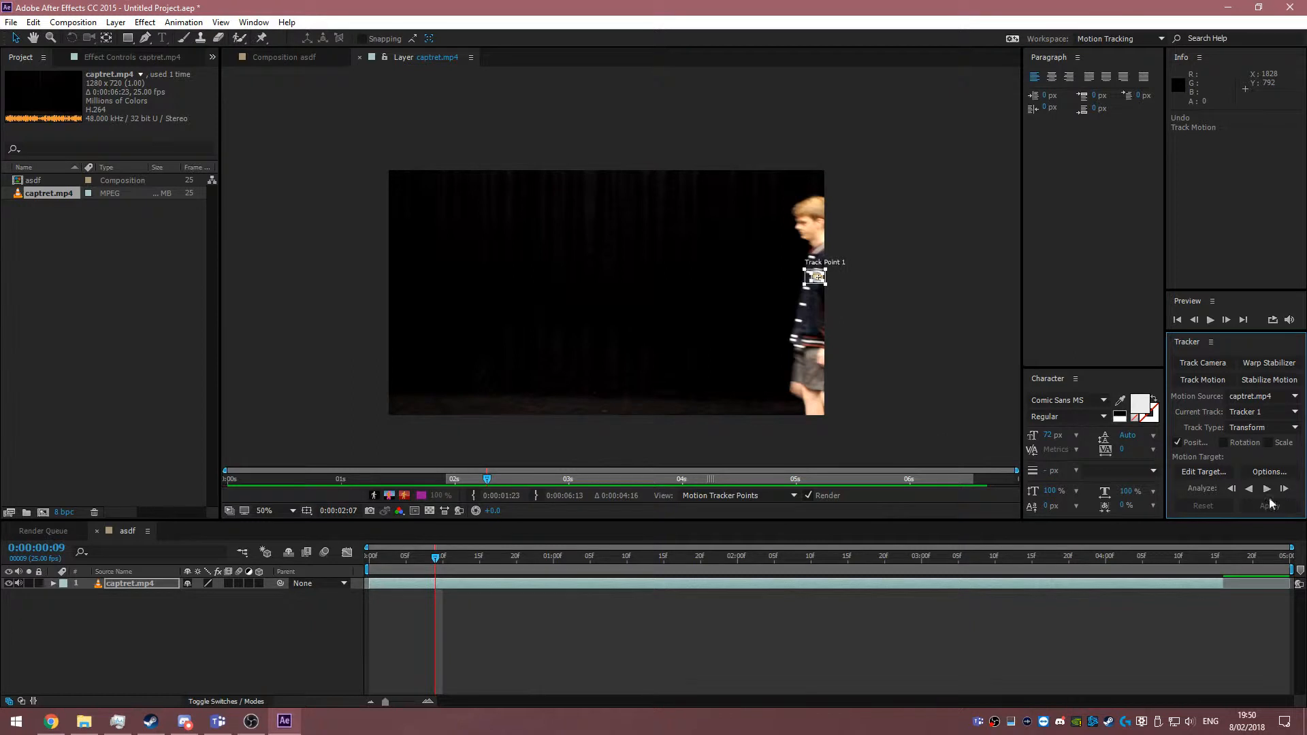
Step: Try analyzing forward again, stop as the performer raises his hands at 0:00:01:18, and undo that partial track
click(1267, 488)
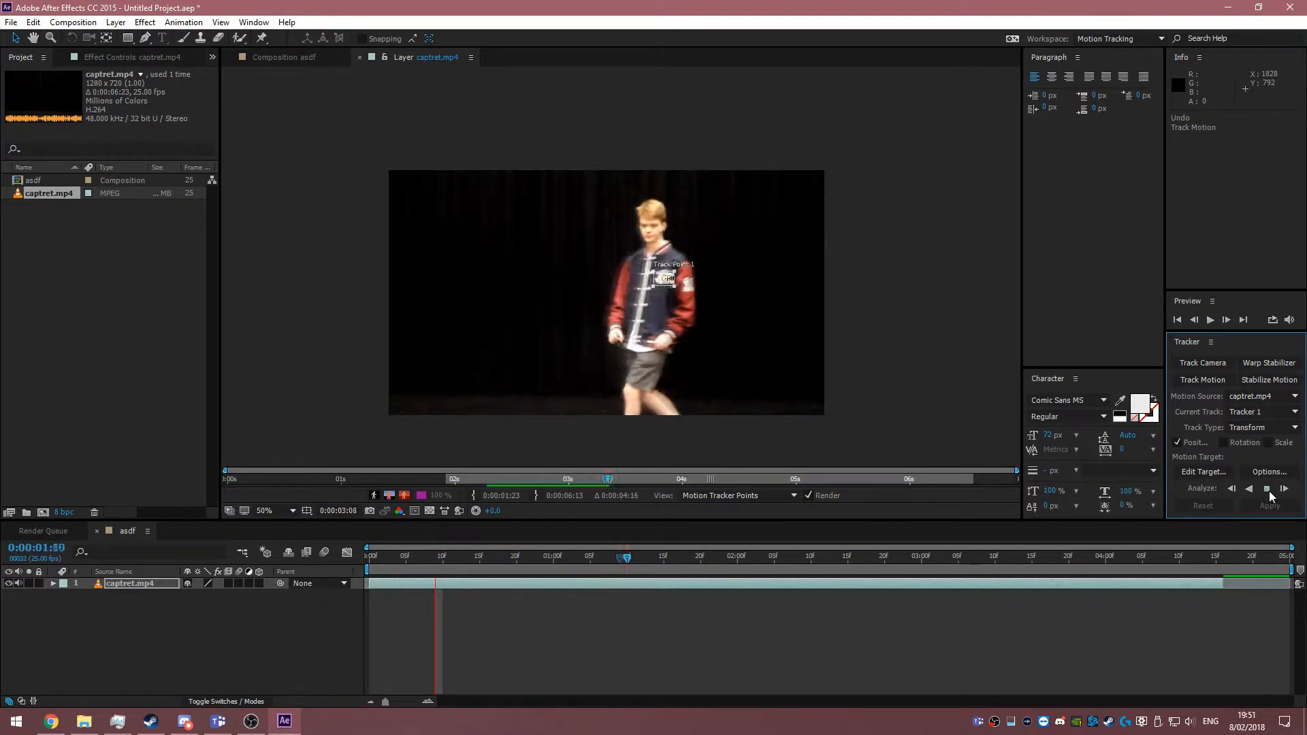
click(1268, 490)
scroll(735, 307, up, 4)
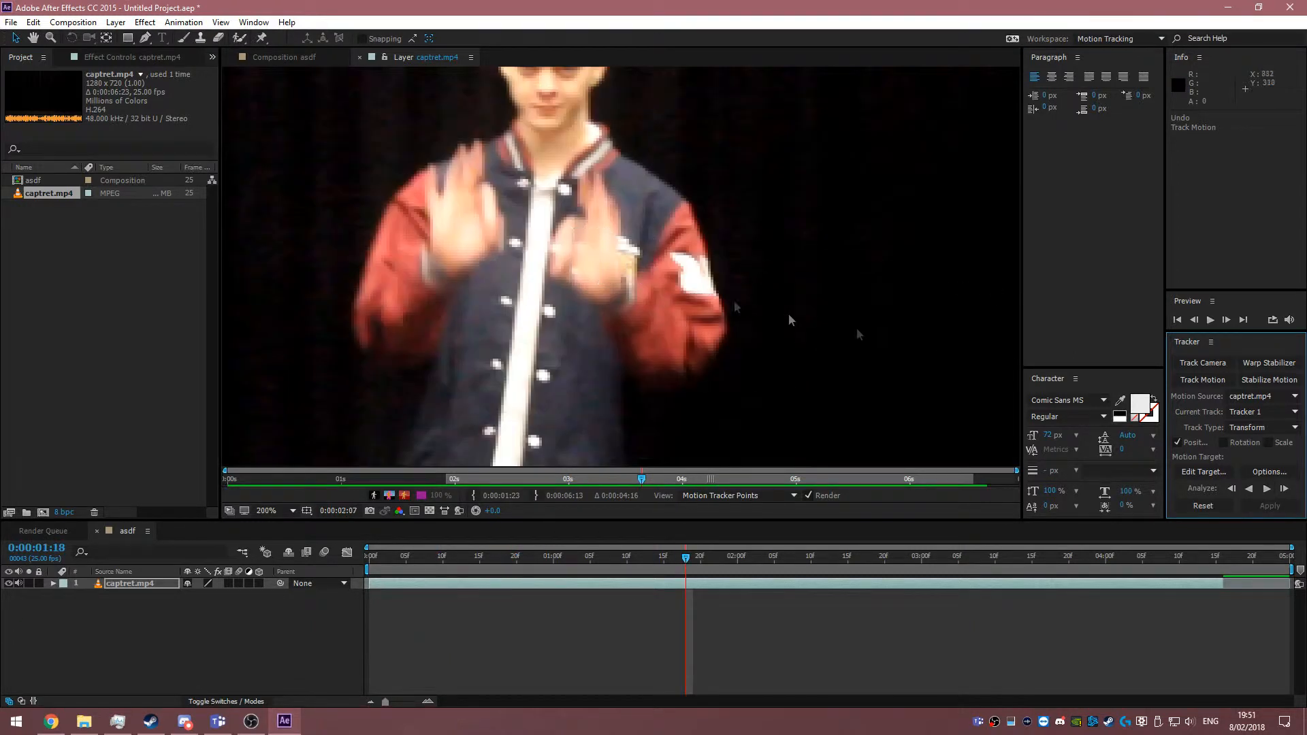
key(ctrl+z)
Step: Analyze Track Point 1 forward to 0:00:01:20, stop, and advance the analysis frame by frame to 0:00:01:22
click(1267, 489)
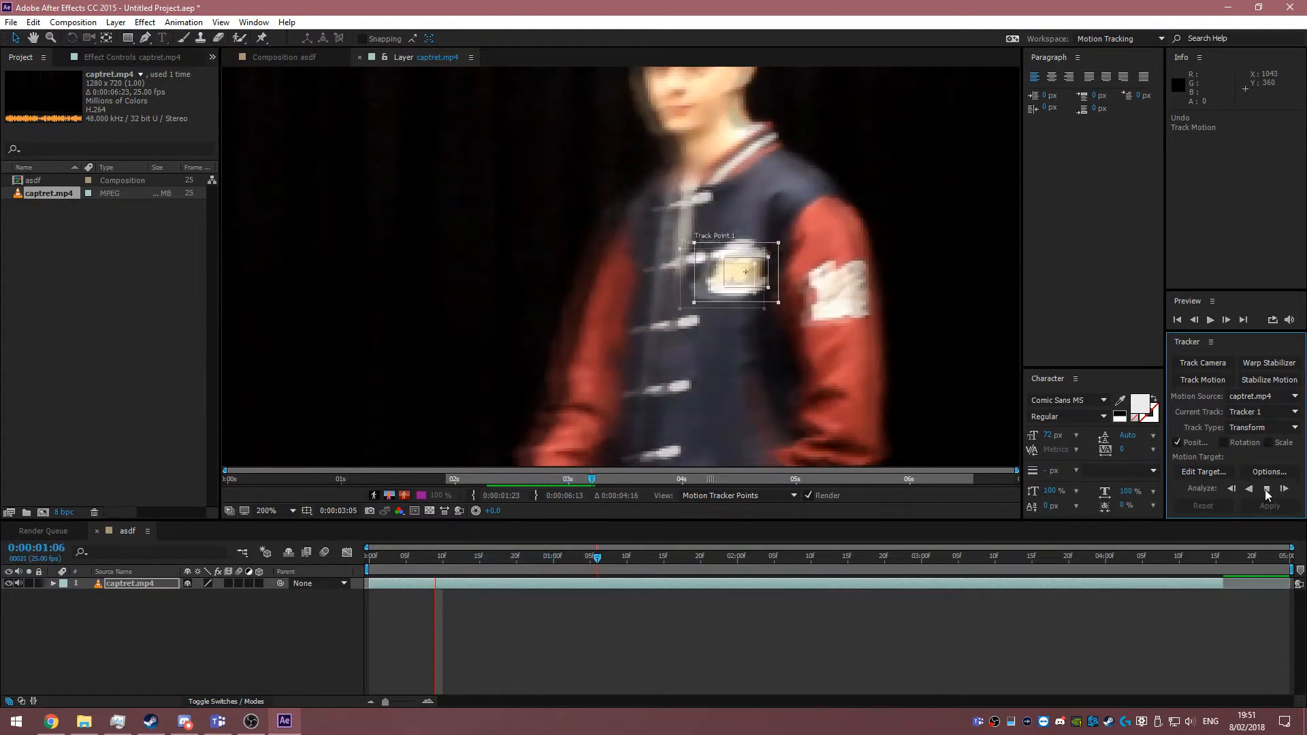
click(1267, 489)
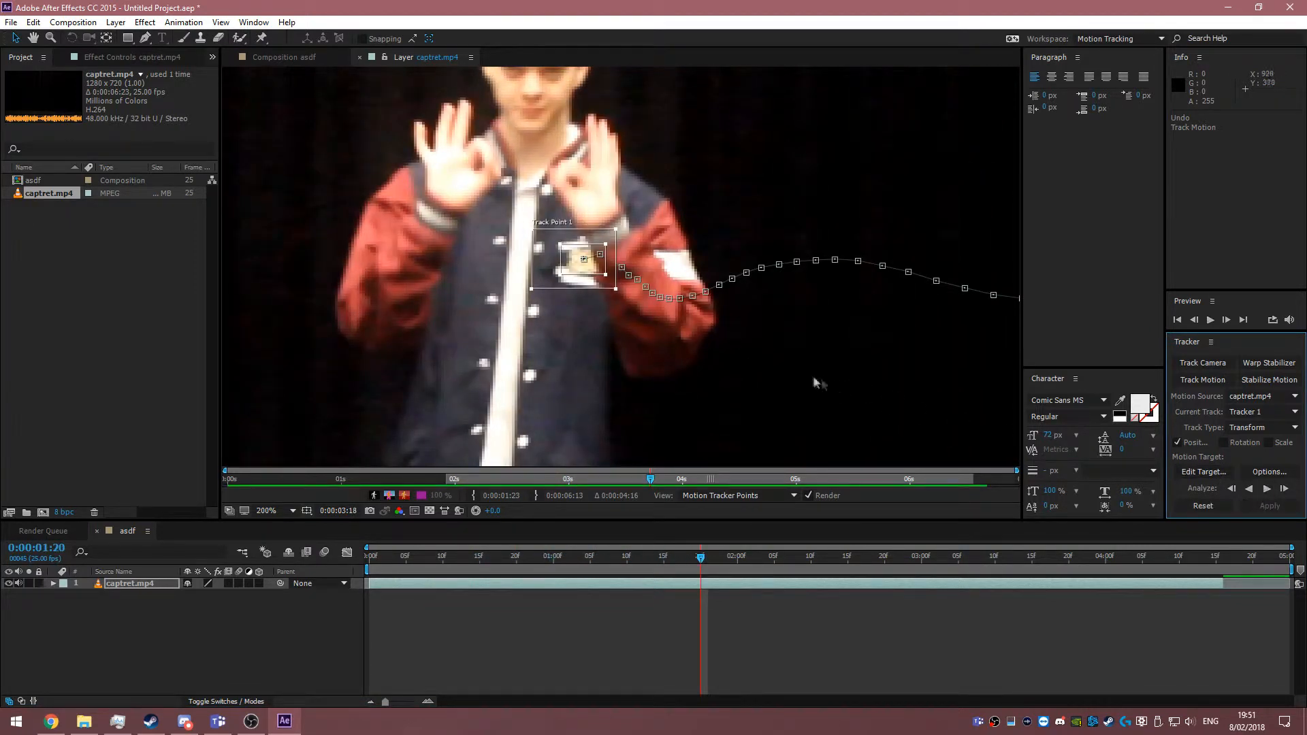
click(1284, 489)
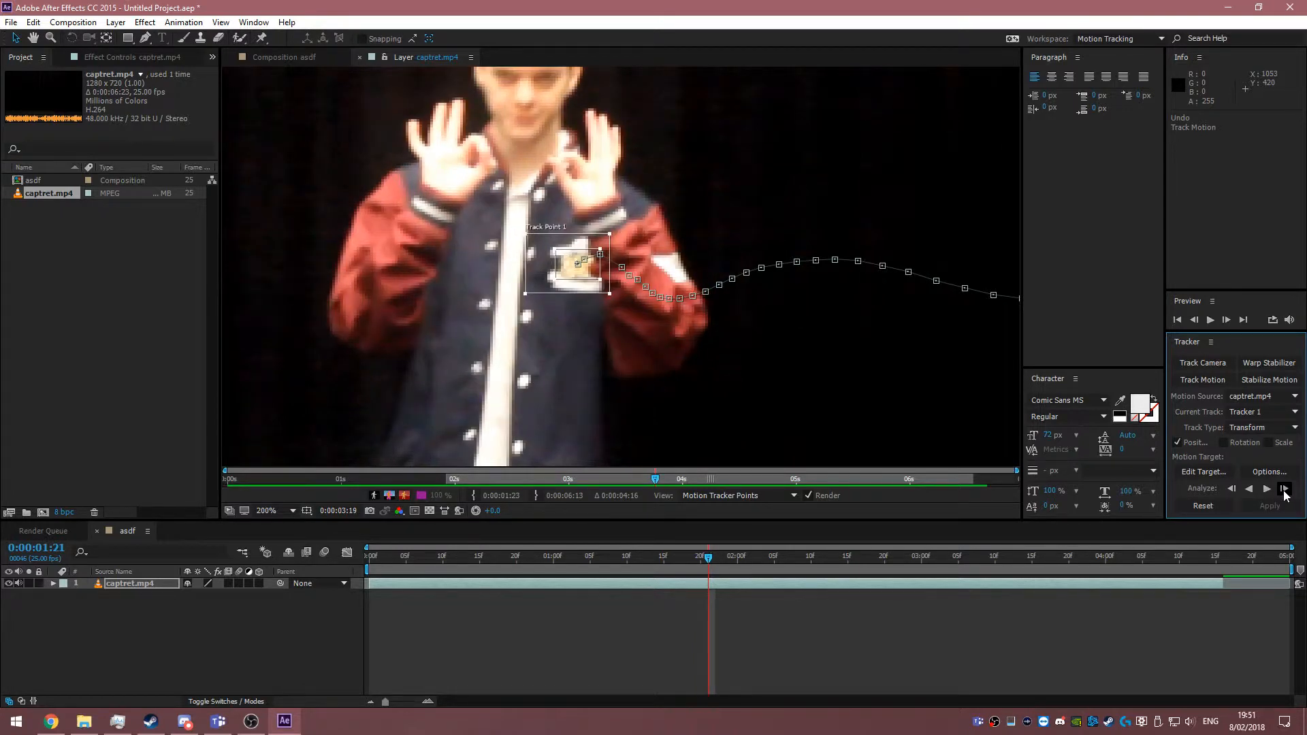
click(1284, 489)
mouse_move(584, 289)
mouse_down()
mouse_move(606, 191)
mouse_move(584, 292)
mouse_move(569, 275)
mouse_up()
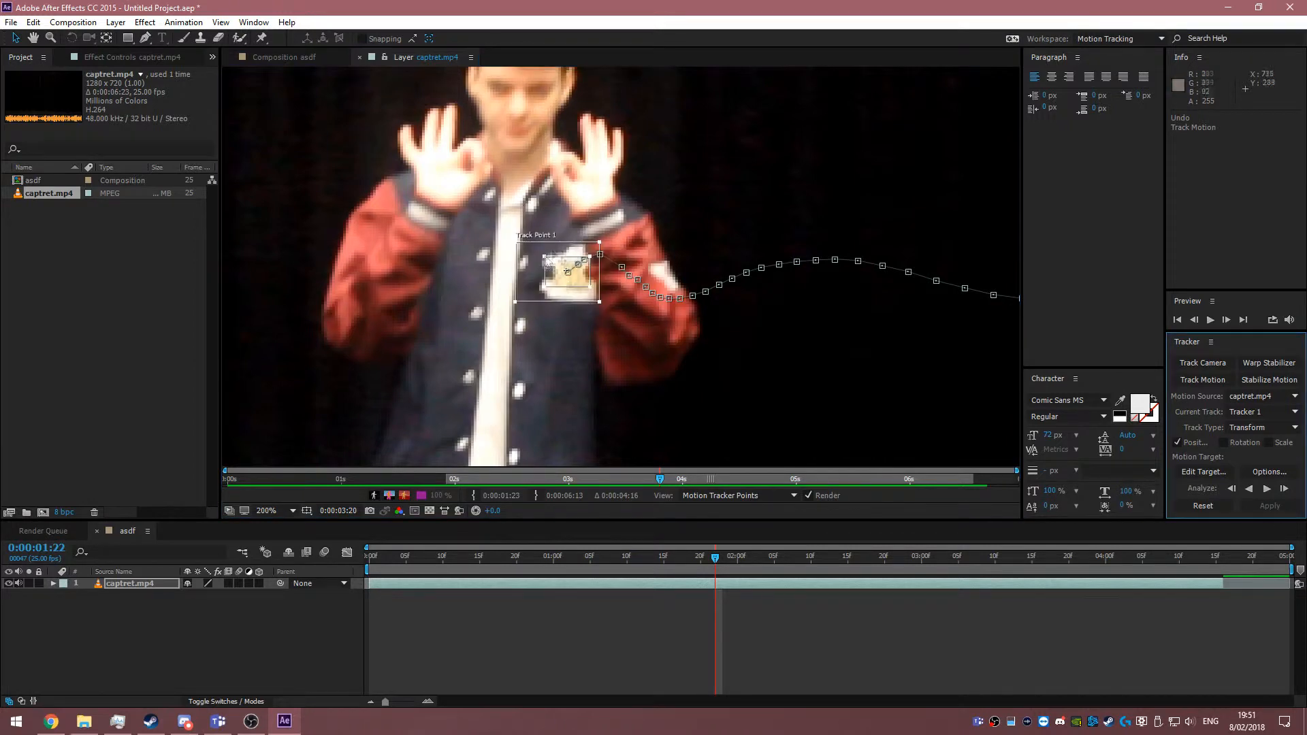
Step: Analyze the rest of the badge track forward to the clip's last frame at 0:00:04:15
scroll(820, 386, down, 4)
click(1287, 487)
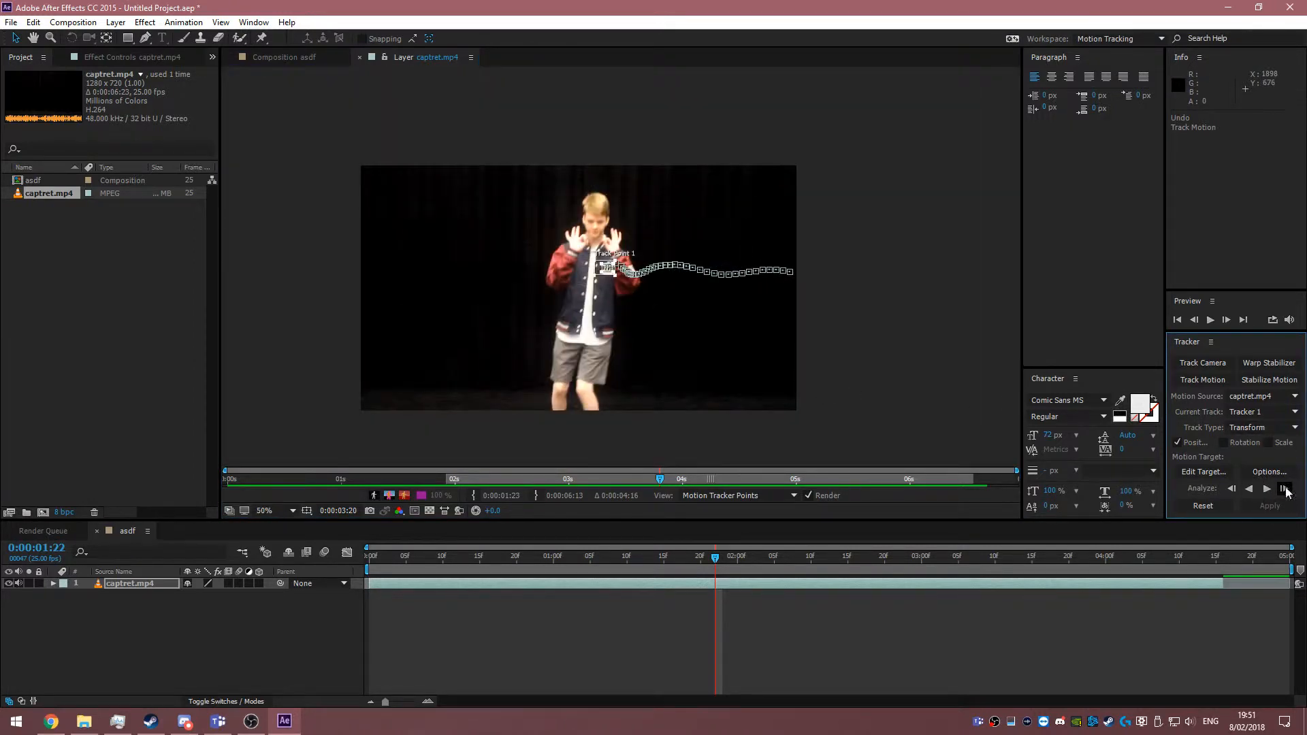
click(1267, 488)
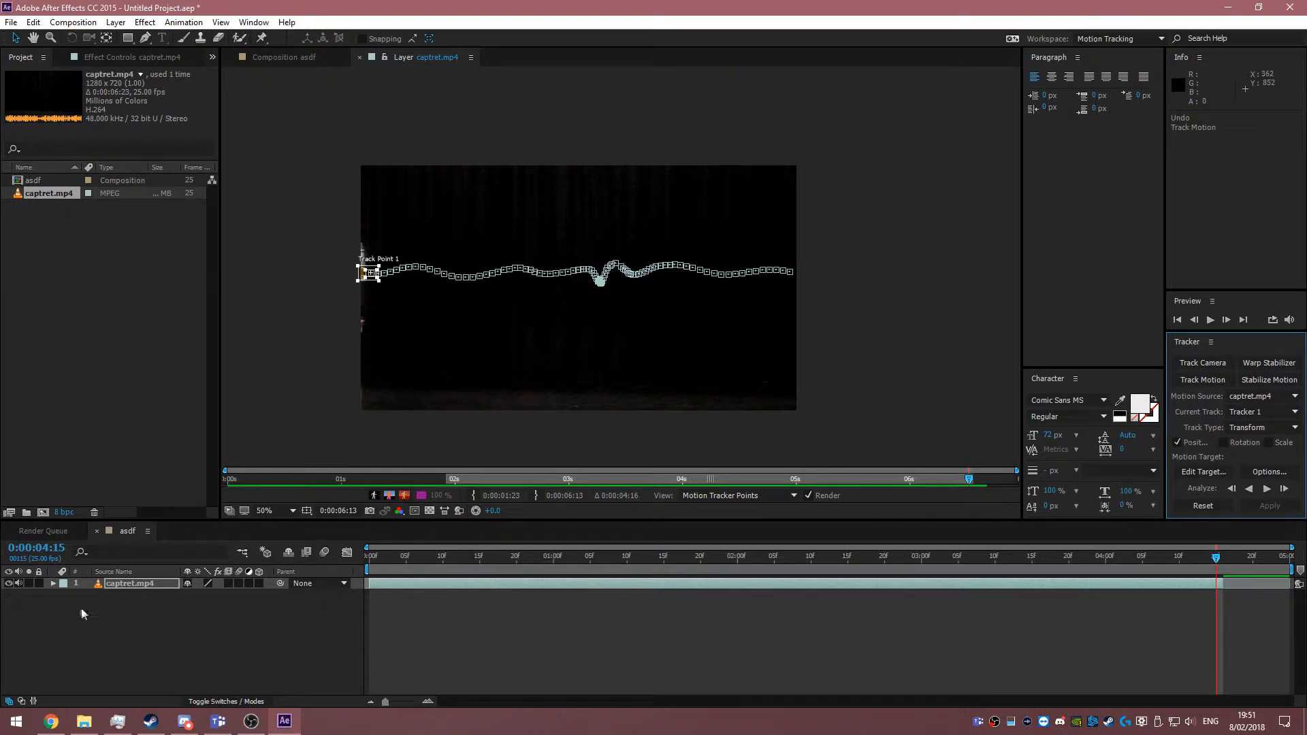
Step: Examine Track Point 1's keyframes under captret.mp4's motion trackers, go to 0:00:01:07, and collapse the layer's properties
click(53, 583)
click(64, 595)
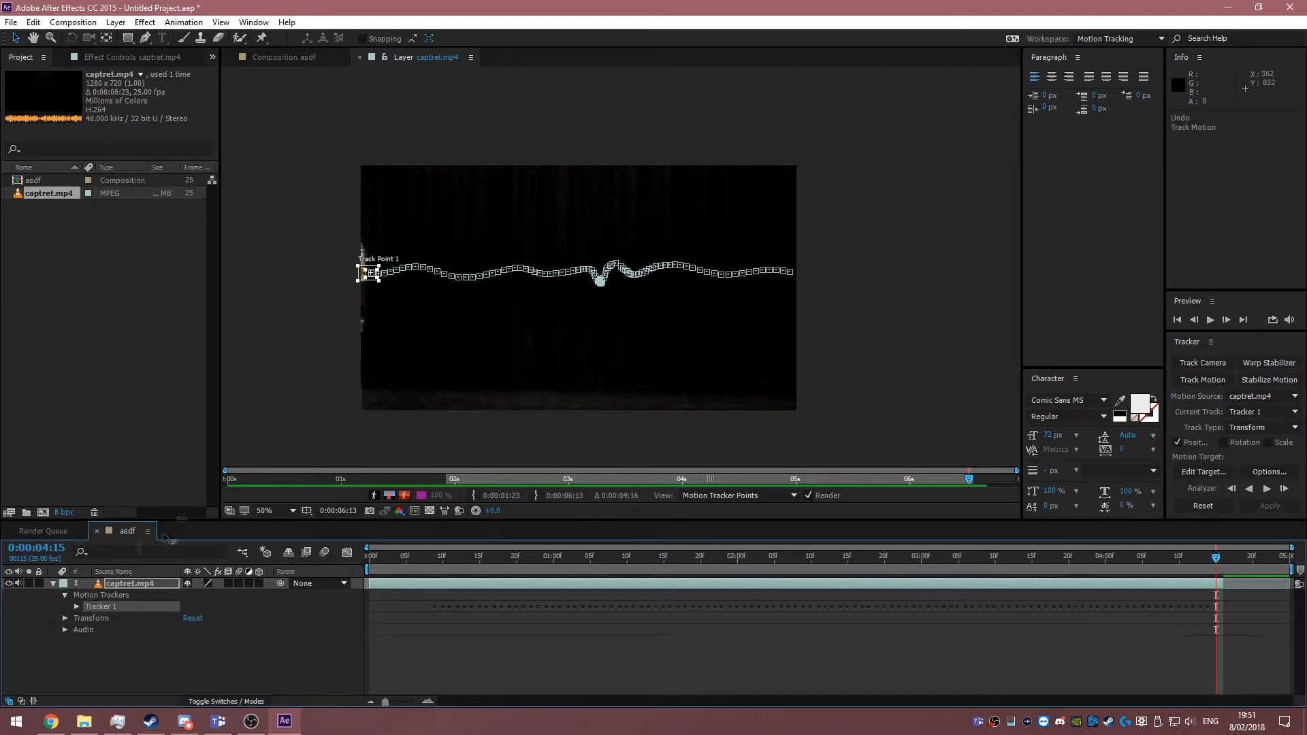
drag(235, 519, 235, 406)
click(76, 493)
click(88, 506)
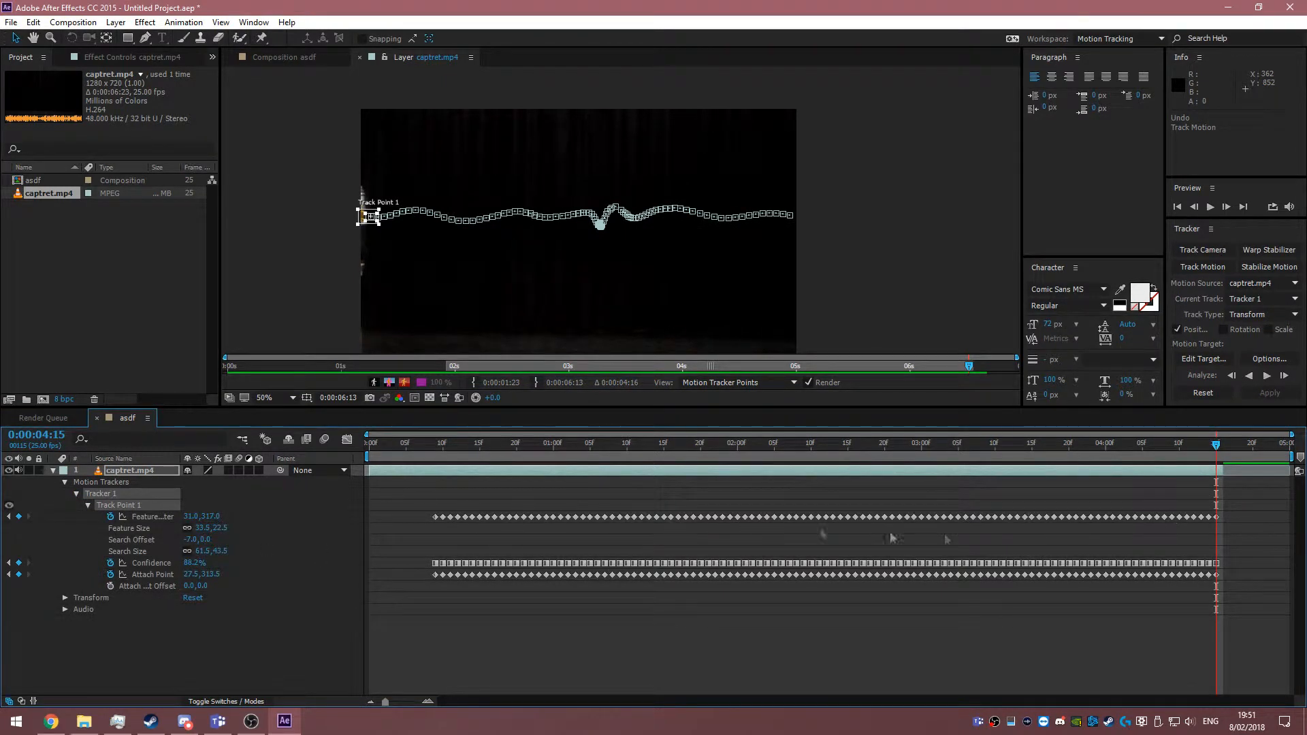
mouse_move(759, 524)
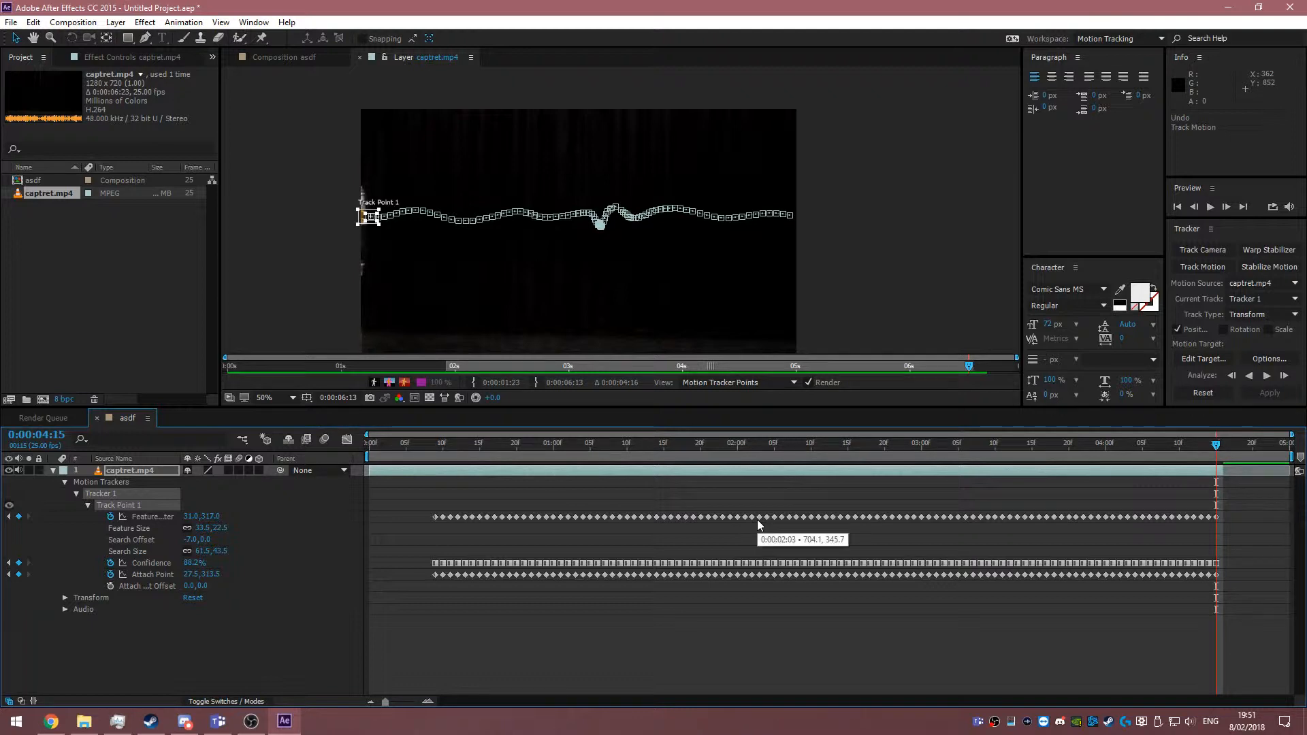
drag(1215, 447, 604, 444)
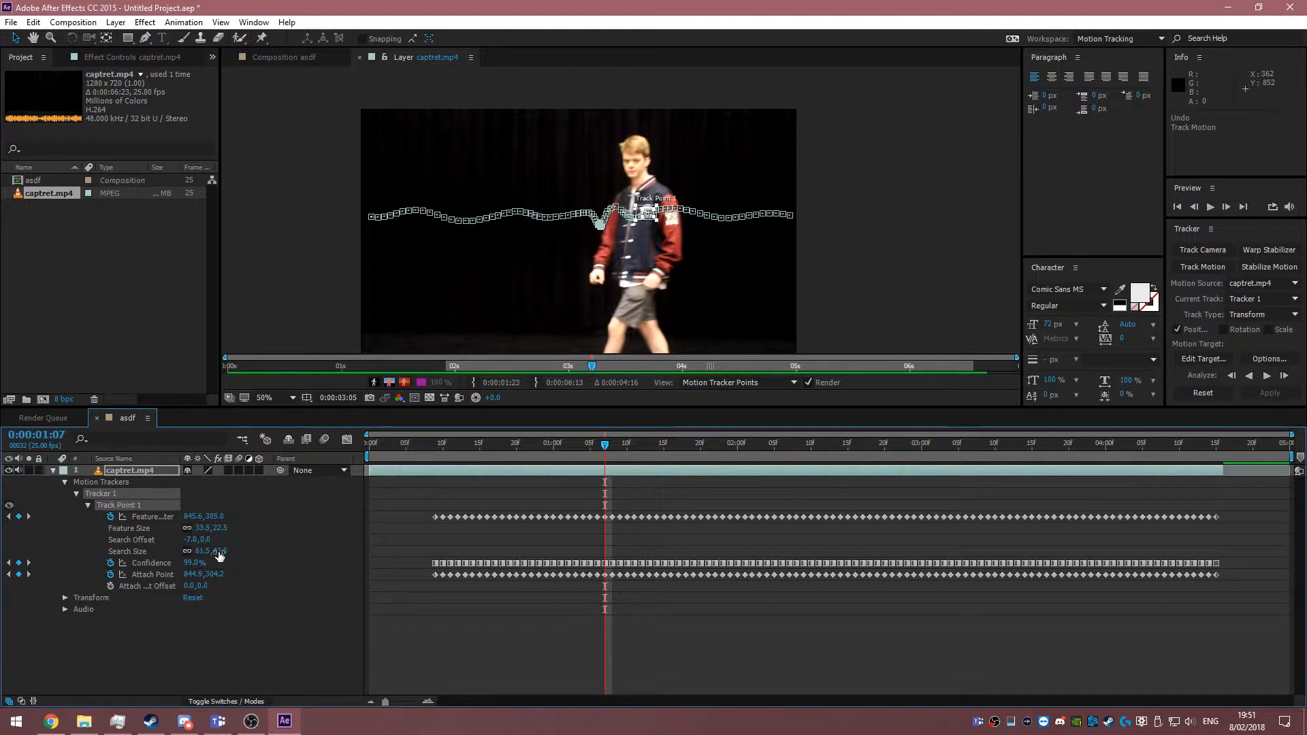
click(77, 493)
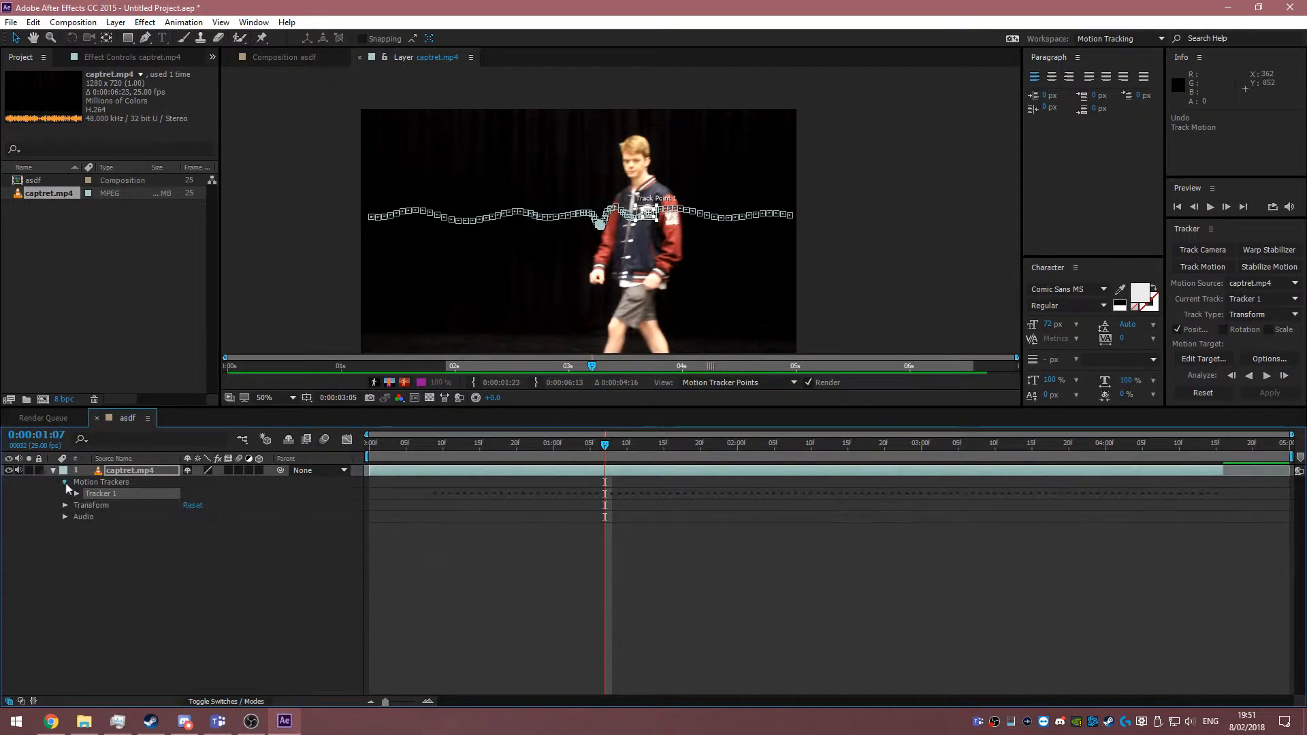
click(65, 482)
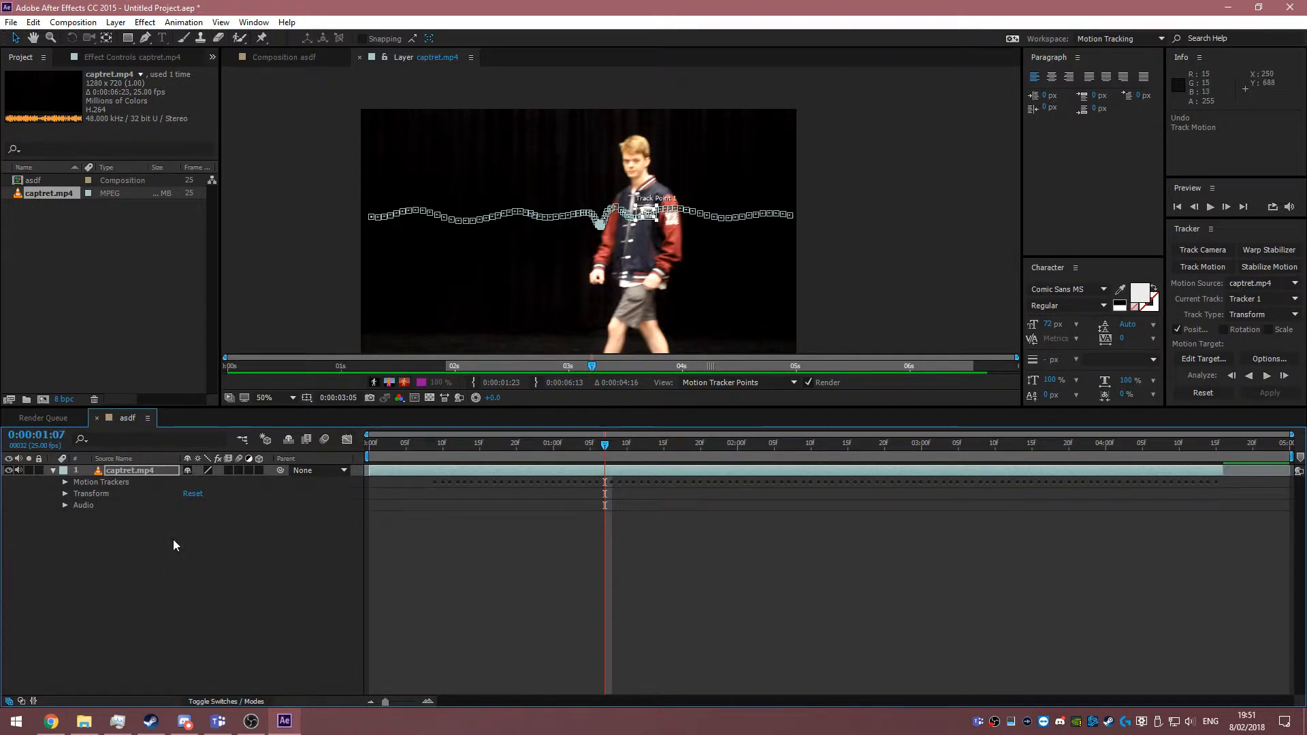
click(53, 470)
Step: Add a new null object to the asdf composition
right_click(117, 542)
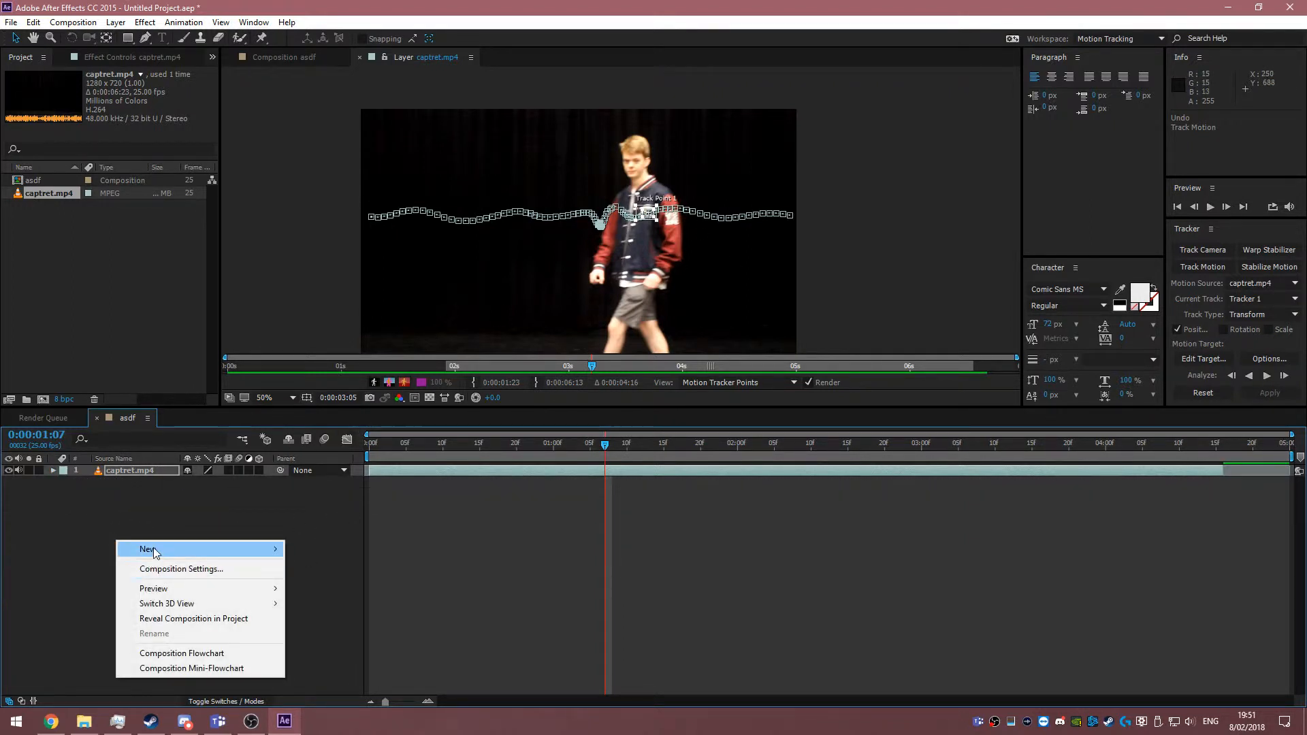
mouse_move(139, 549)
click(335, 630)
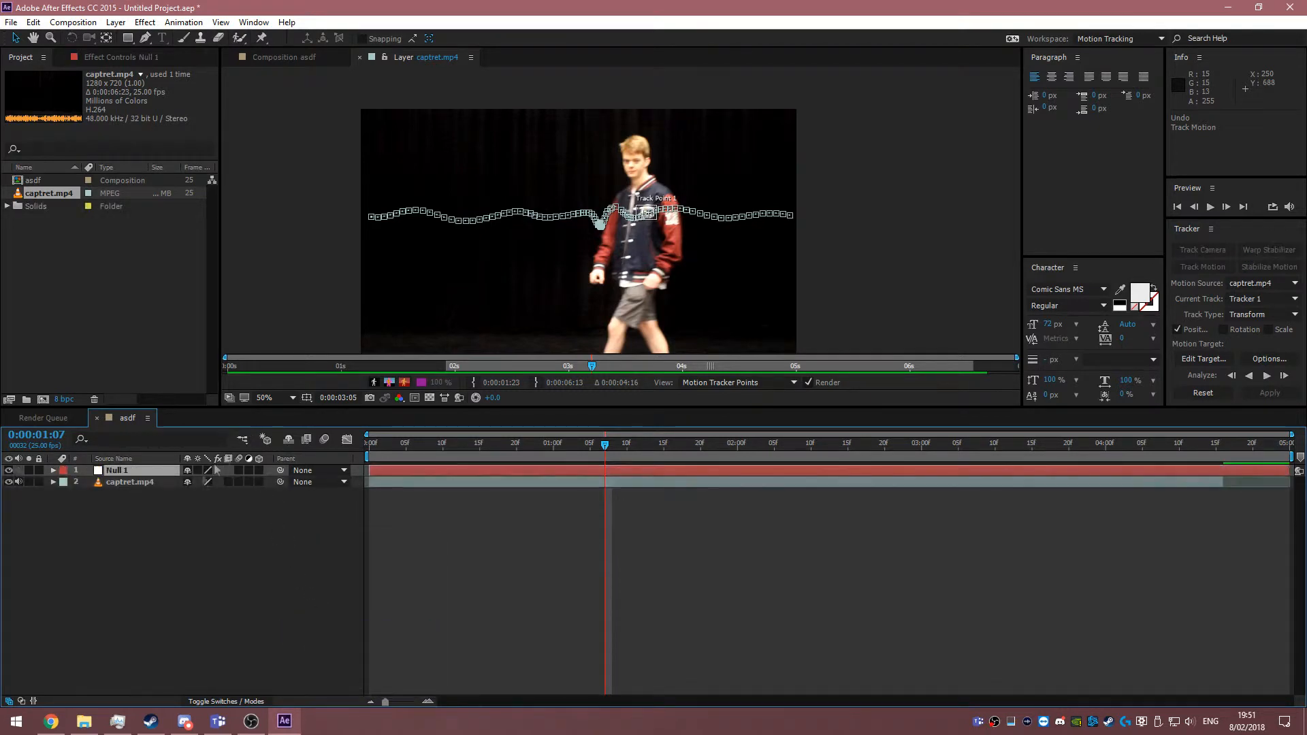
right_click(184, 510)
mouse_move(203, 520)
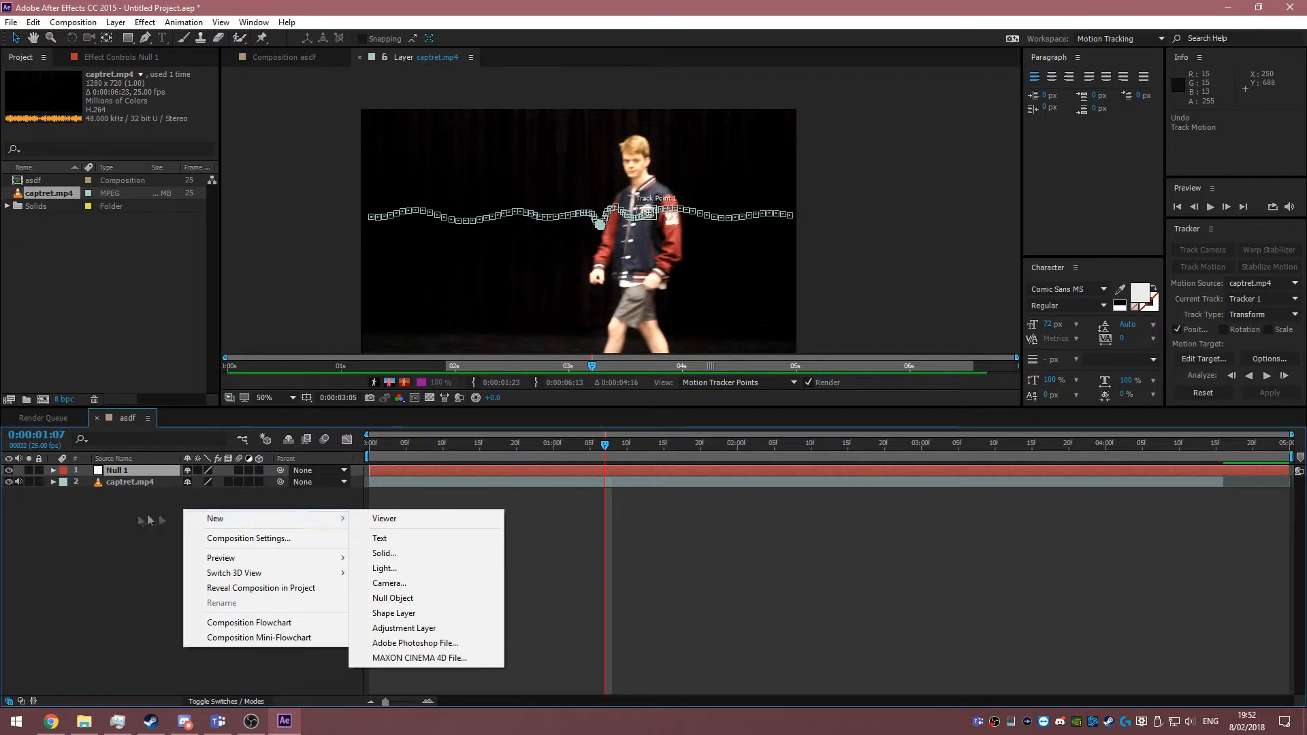
click(178, 541)
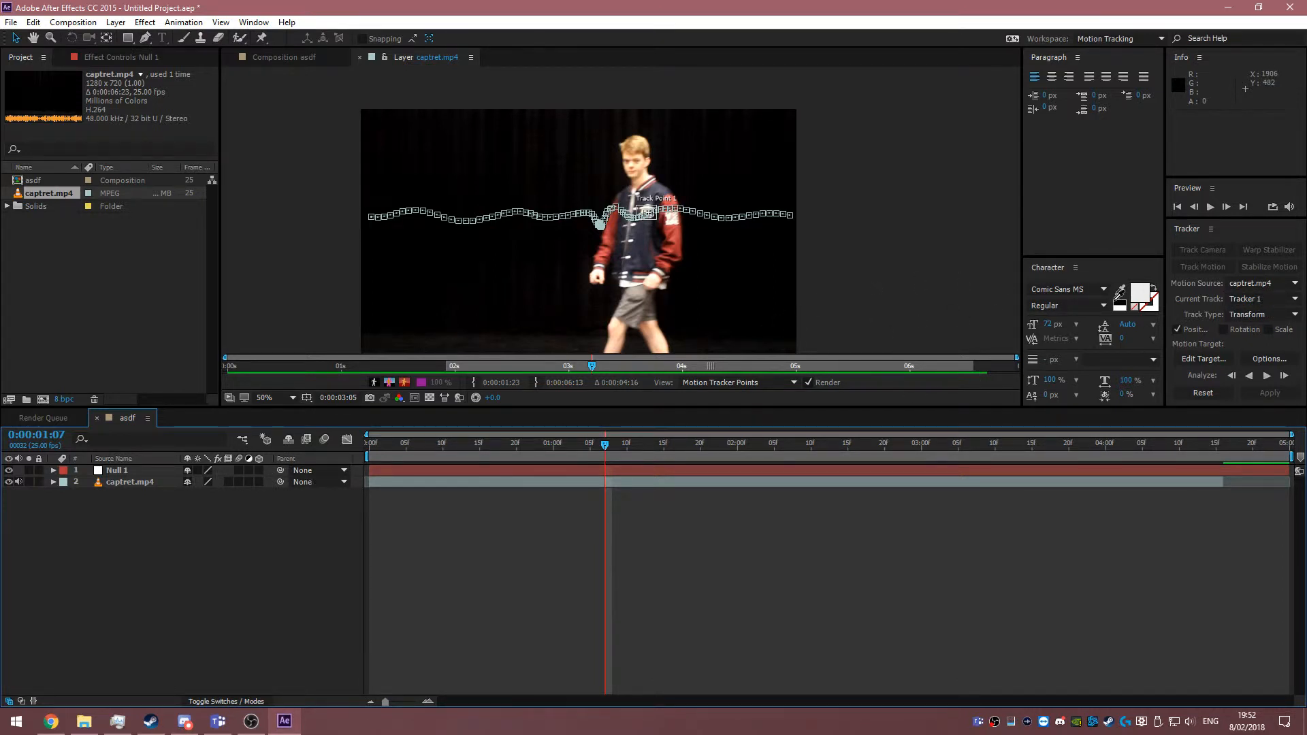
Step: Check the null in the asdf composition view, return to captret.mp4's layer view, and set the tracker's motion source to captret.mp4
click(285, 58)
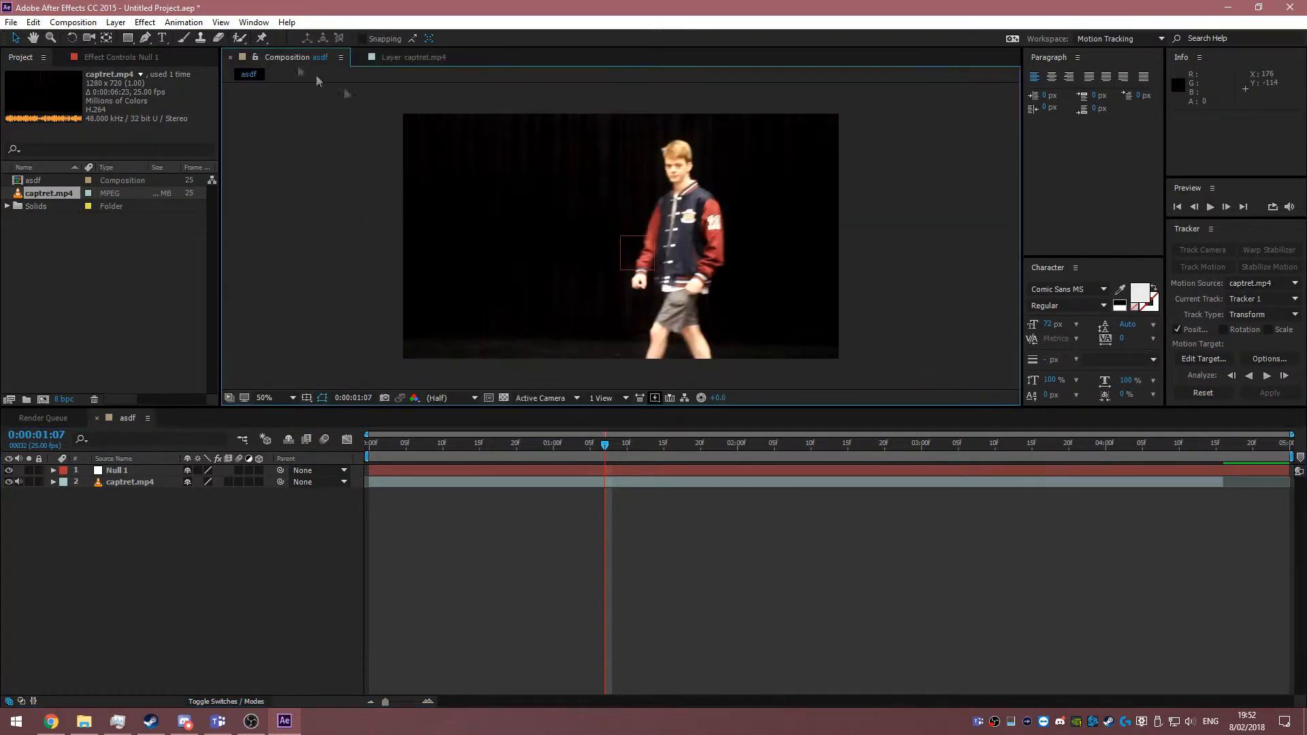
click(408, 60)
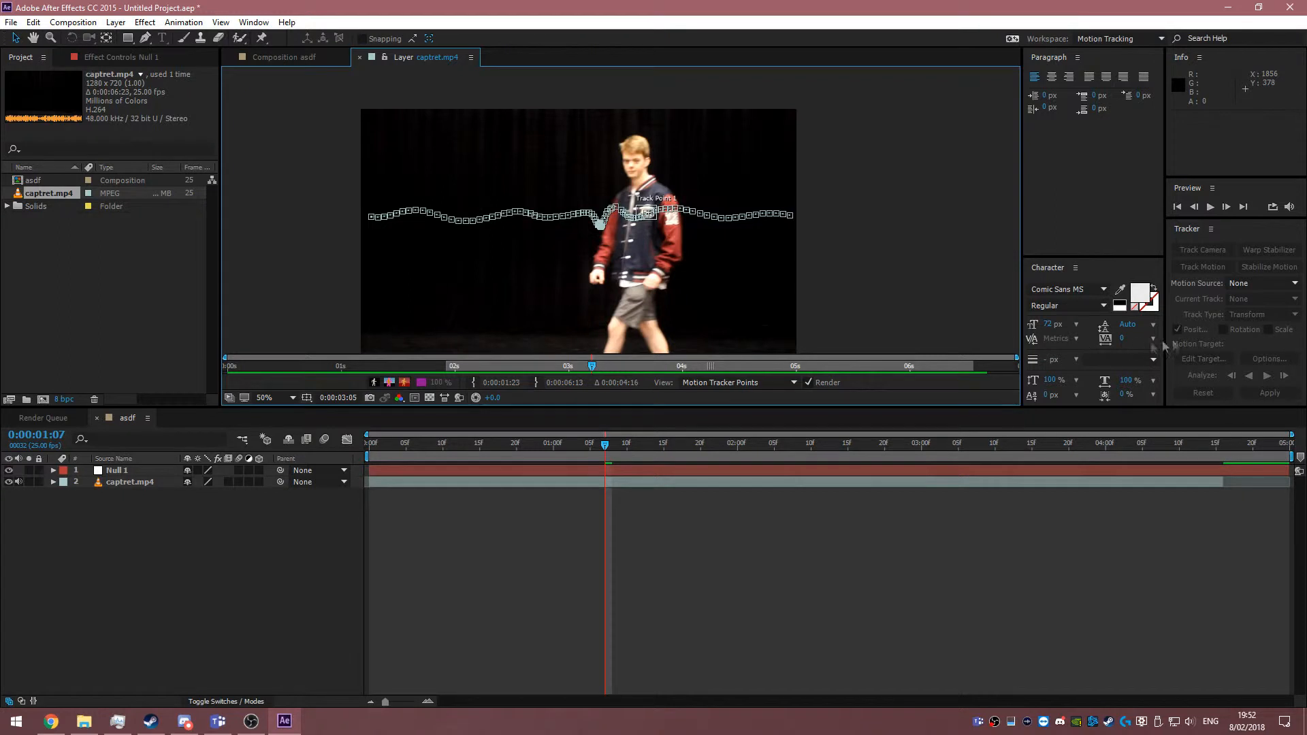
click(1261, 282)
click(1246, 335)
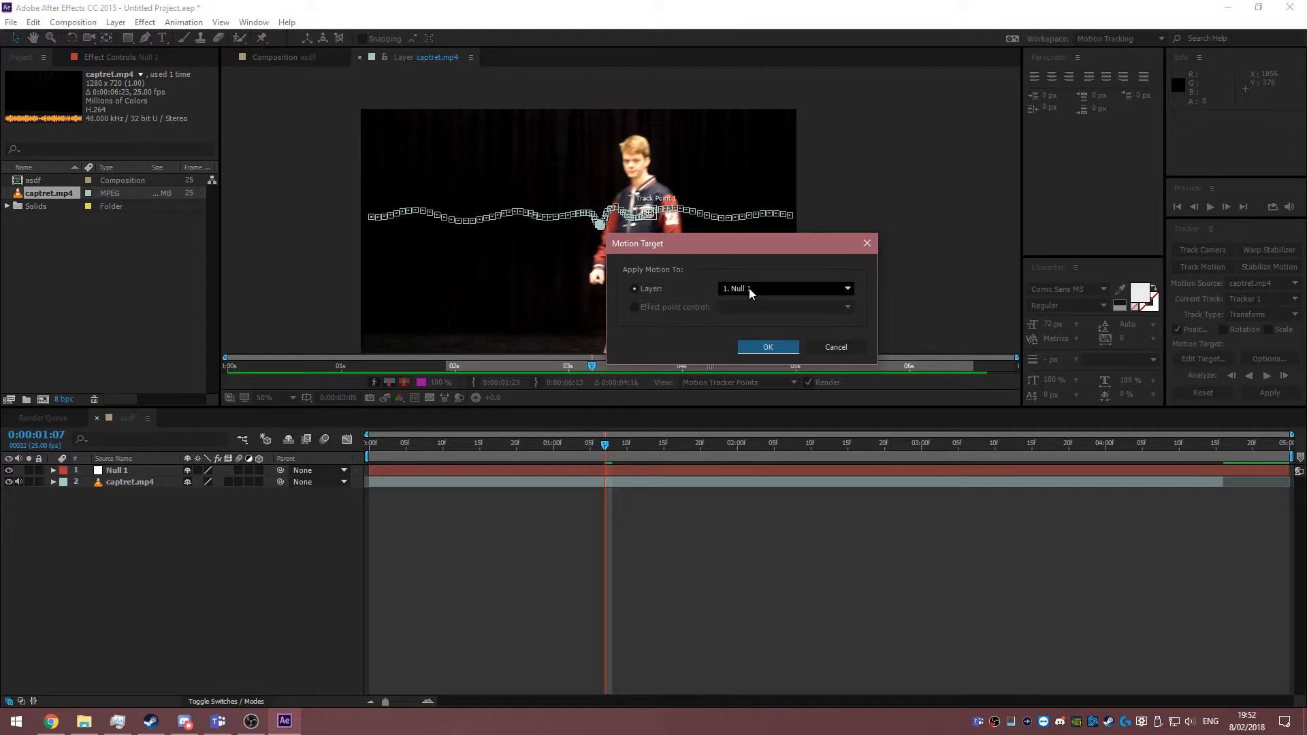
Step: Set Null 1 as the tracker's motion target and apply the tracked motion in the X and Y dimensions
click(783, 347)
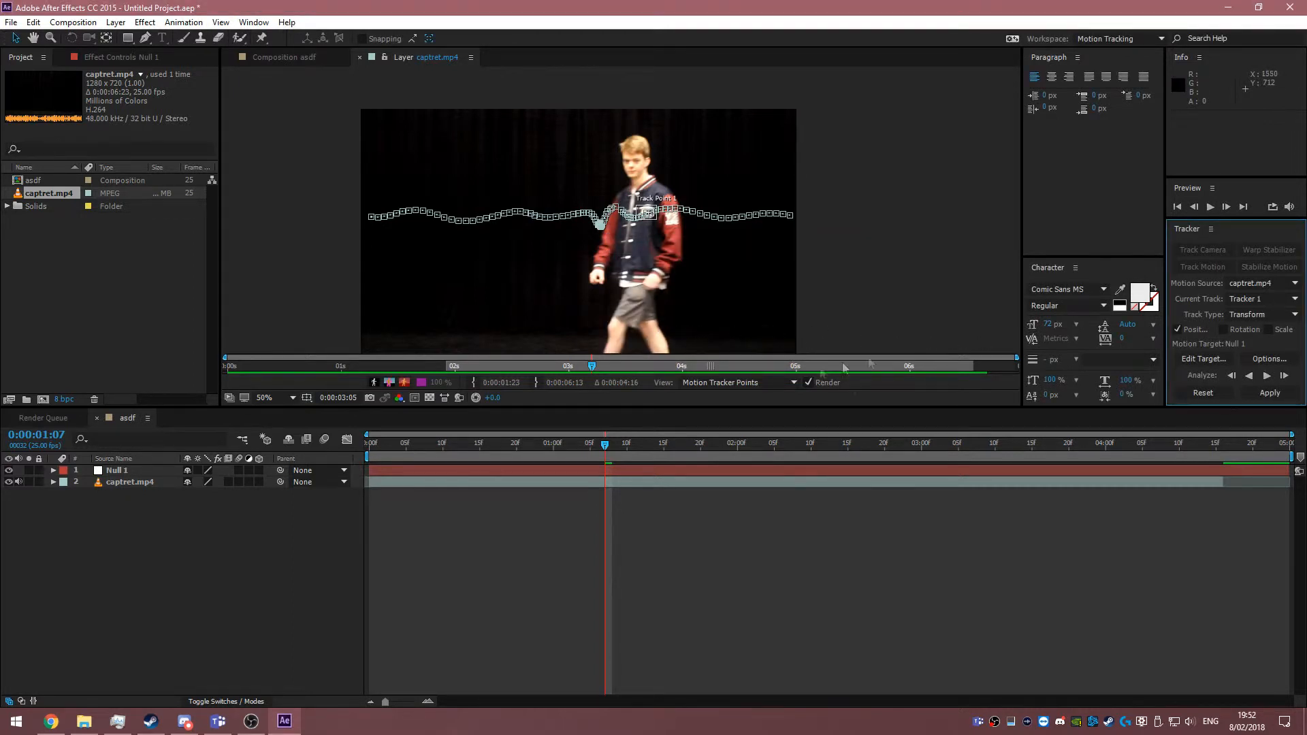
click(1284, 399)
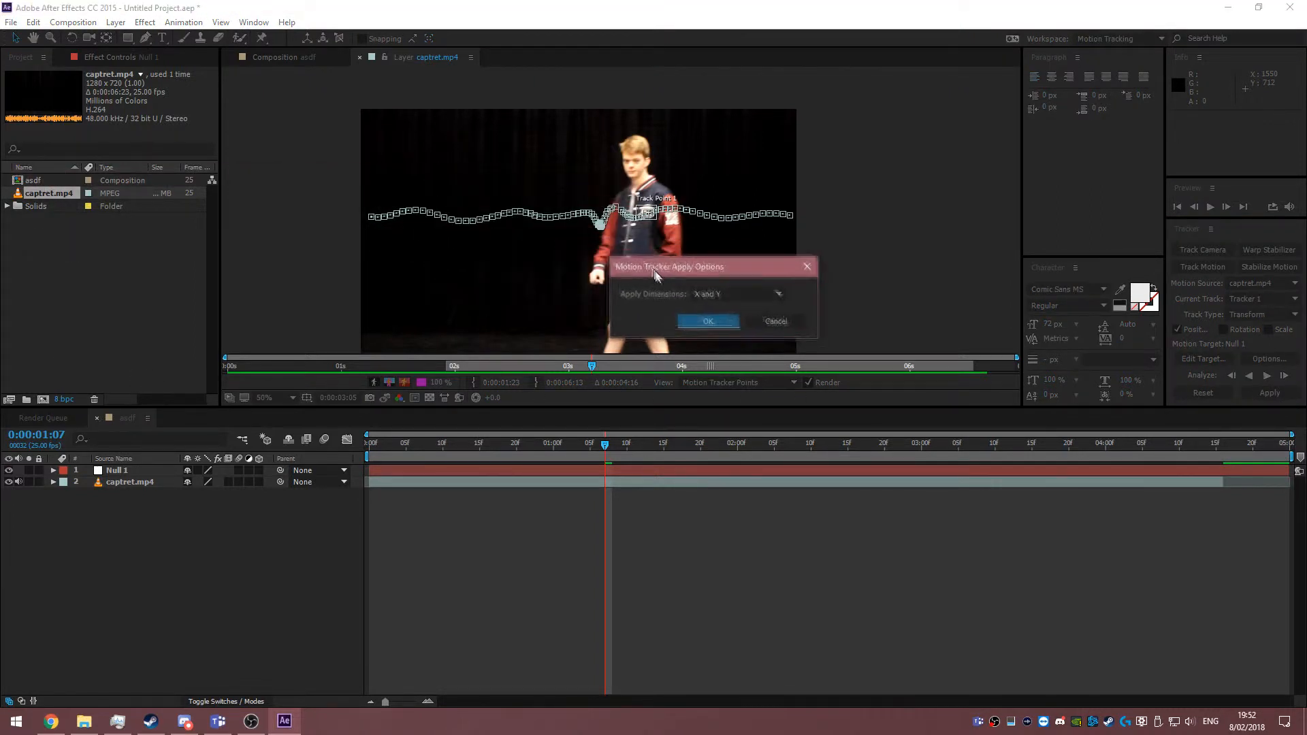
click(723, 329)
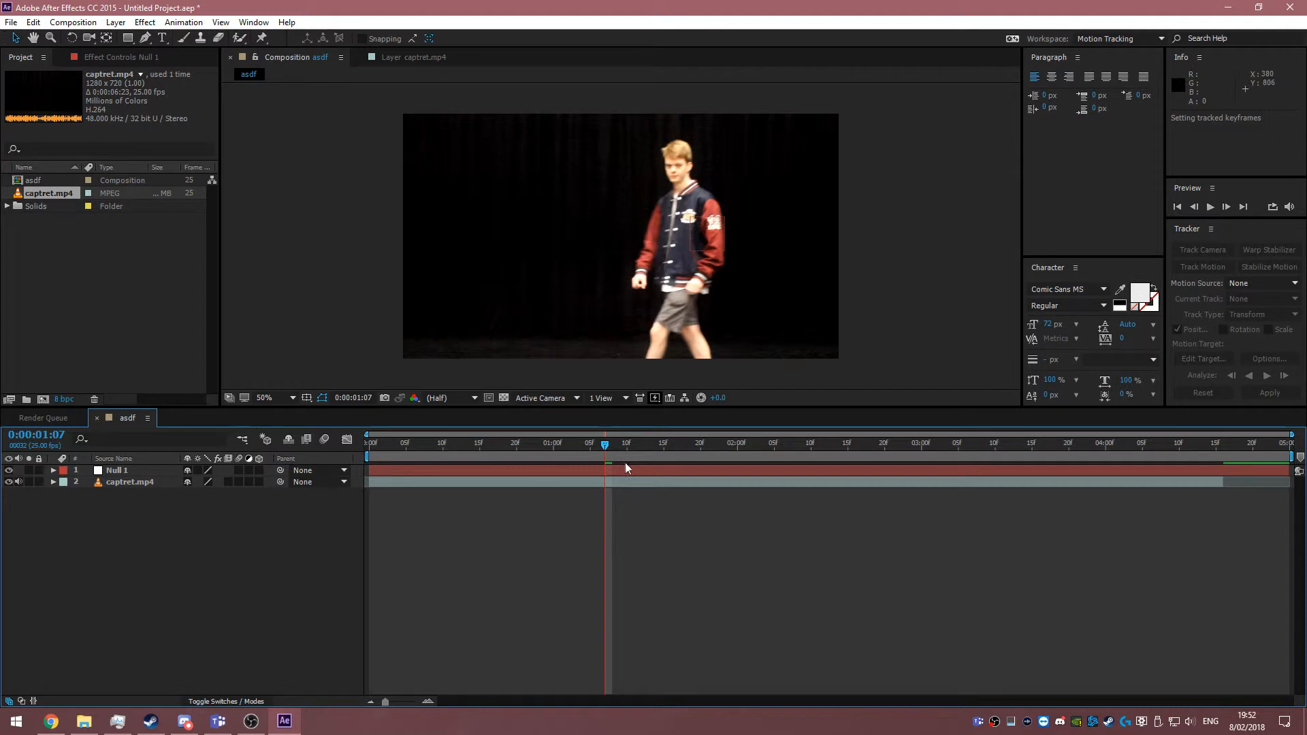
Step: Scrub the asdf composition back to 0:00:00:02 to check how the null follows the badge, and deselect captret.mp4 in the project
drag(604, 451, 686, 449)
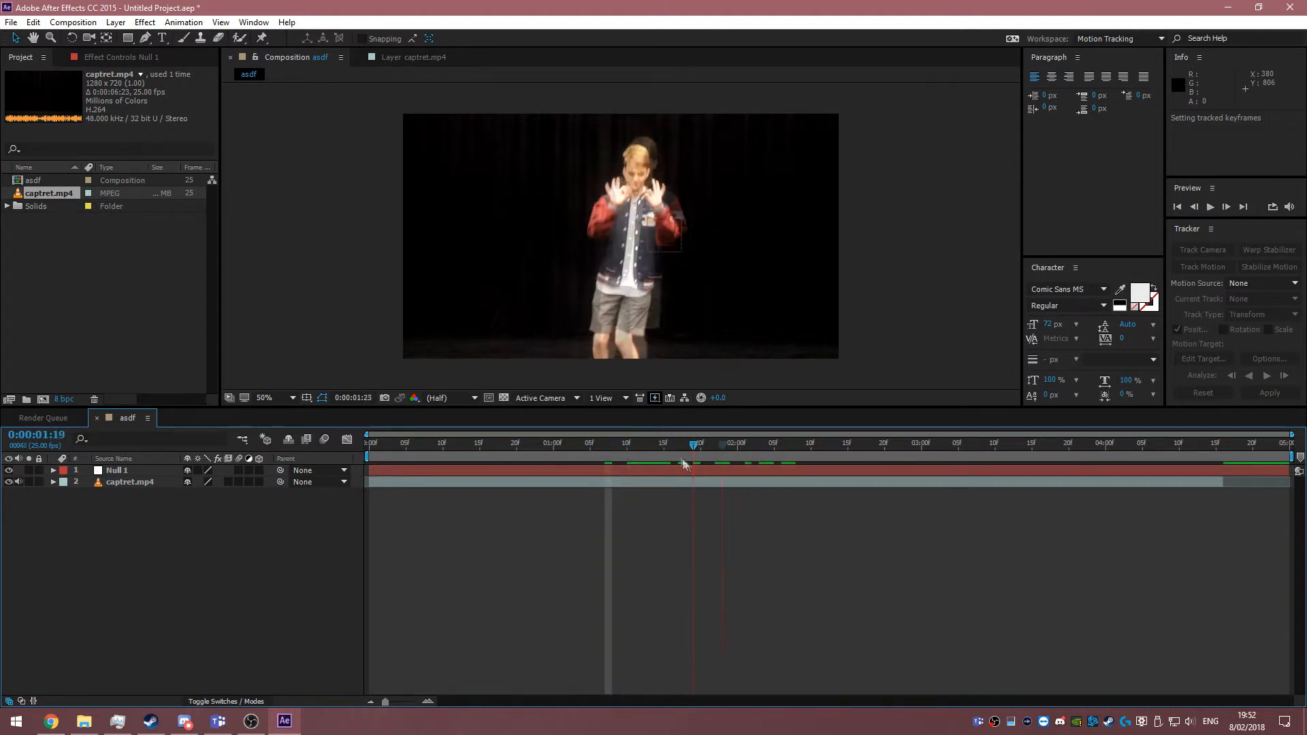
drag(689, 452, 599, 452)
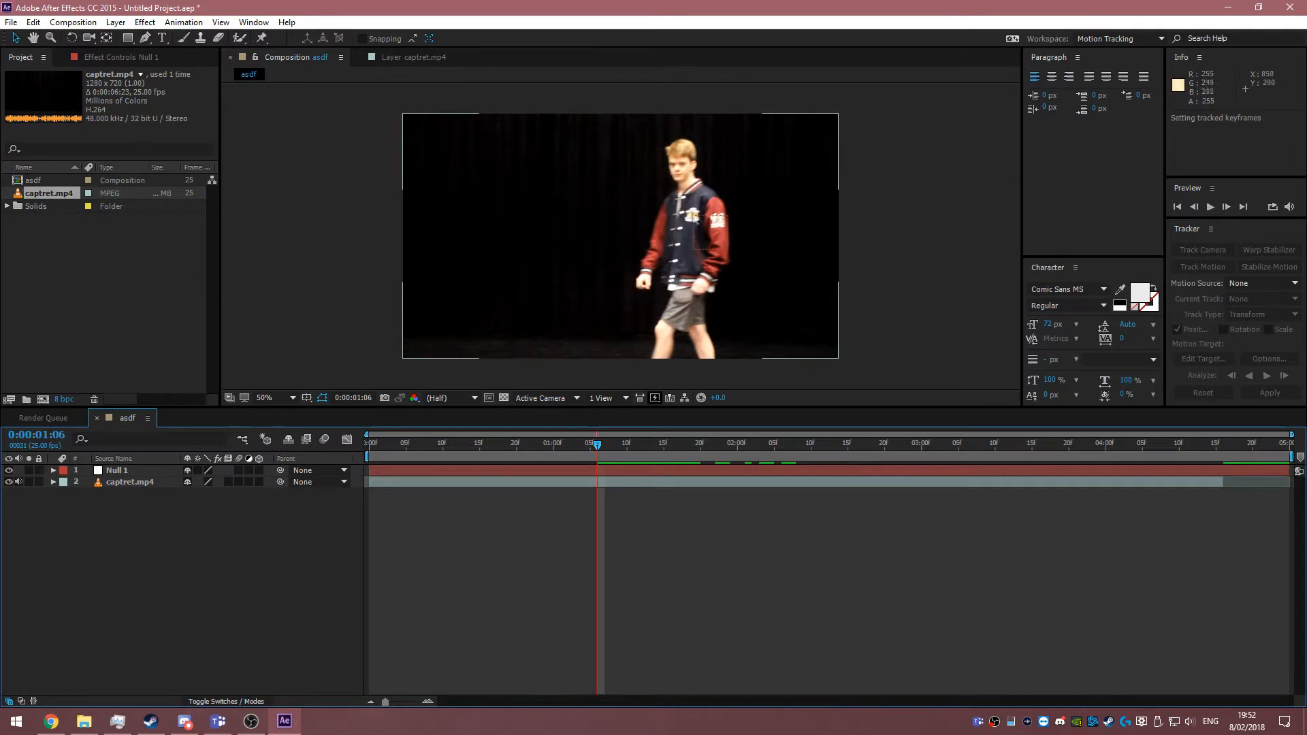
drag(600, 446, 384, 448)
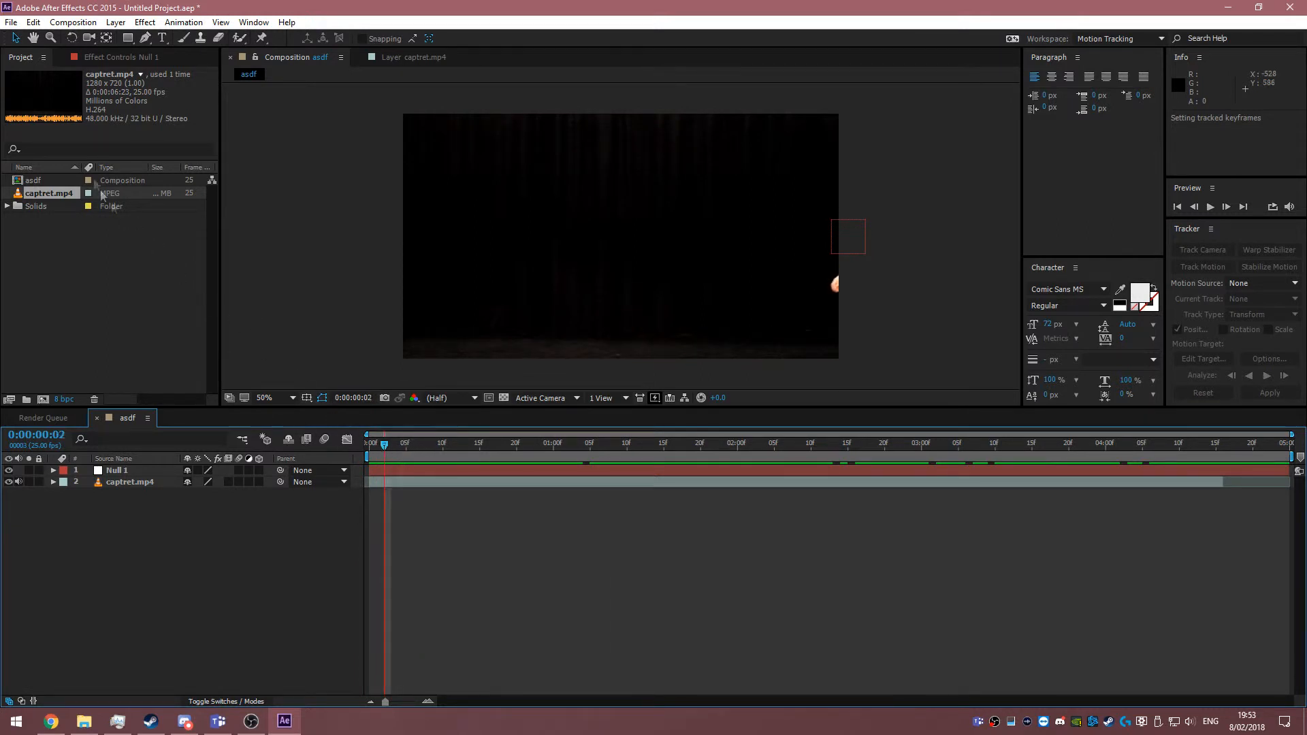
click(107, 276)
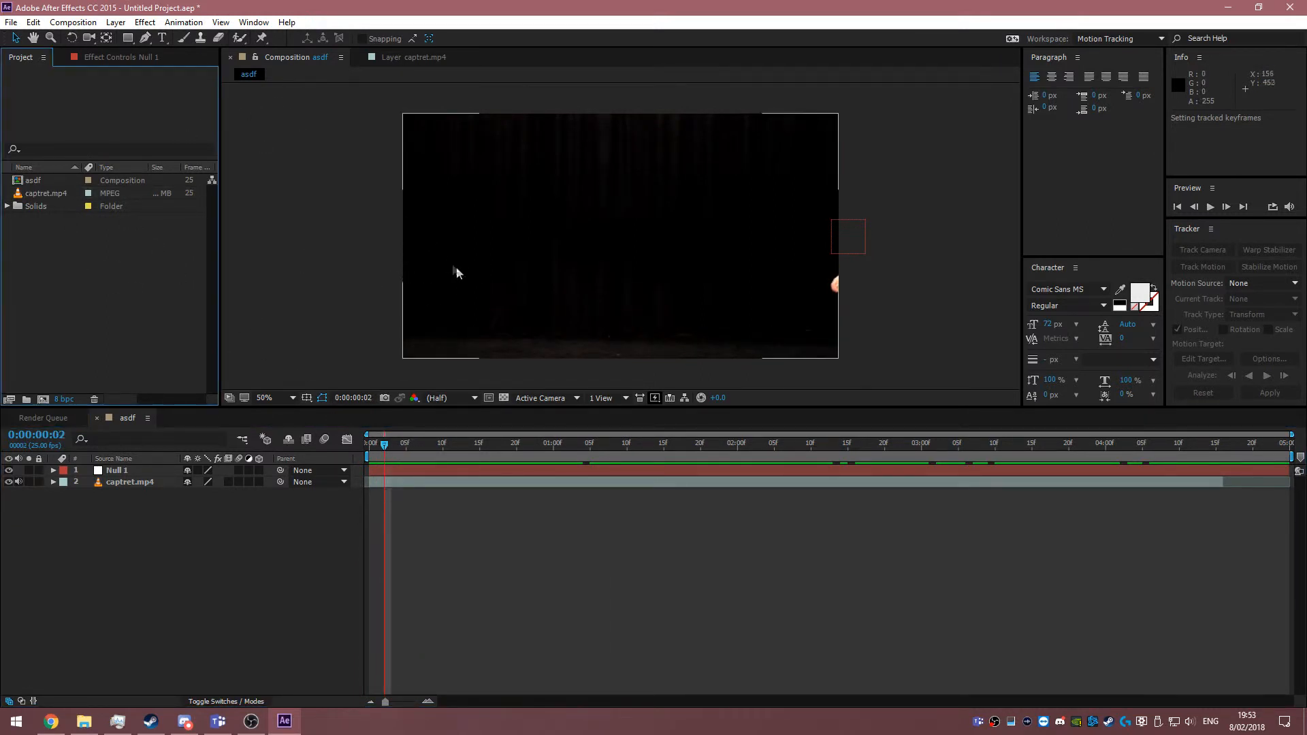
Step: Add a text layer reading "hey gears" near the centre of the asdf composition
click(163, 40)
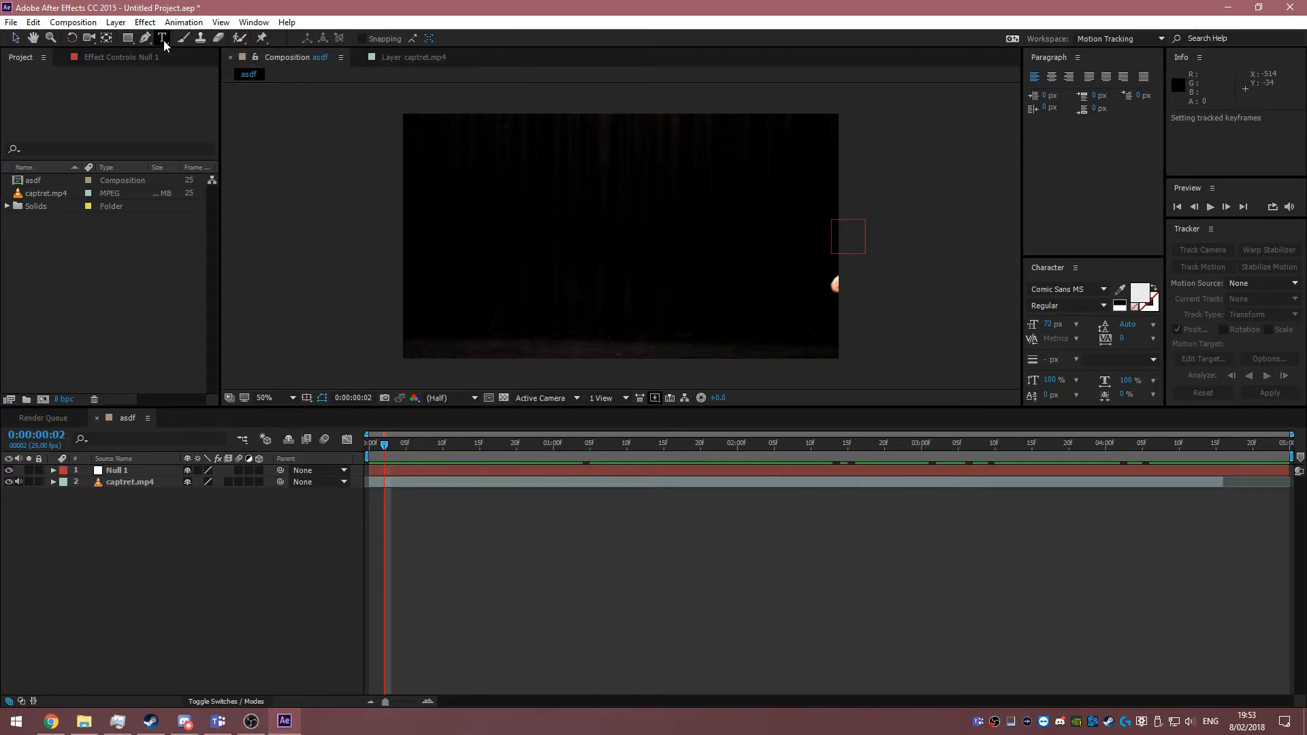
click(607, 238)
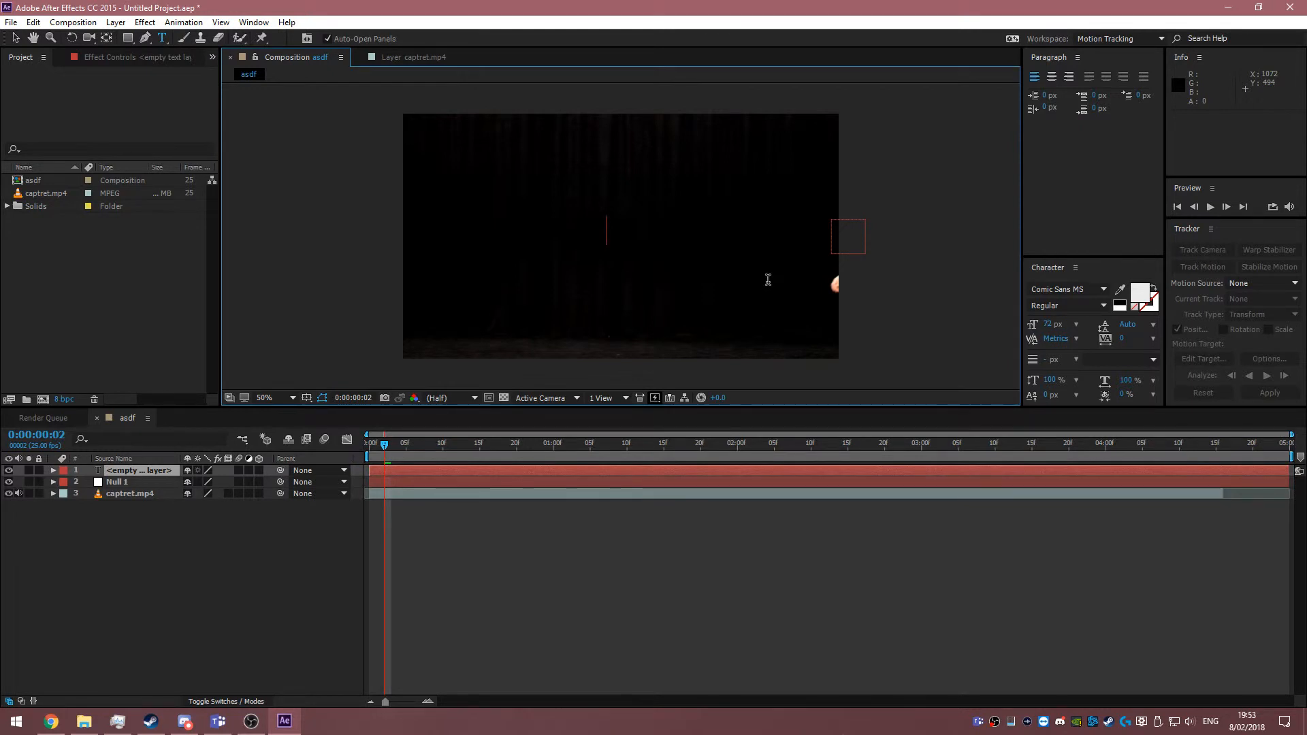
text(hey)
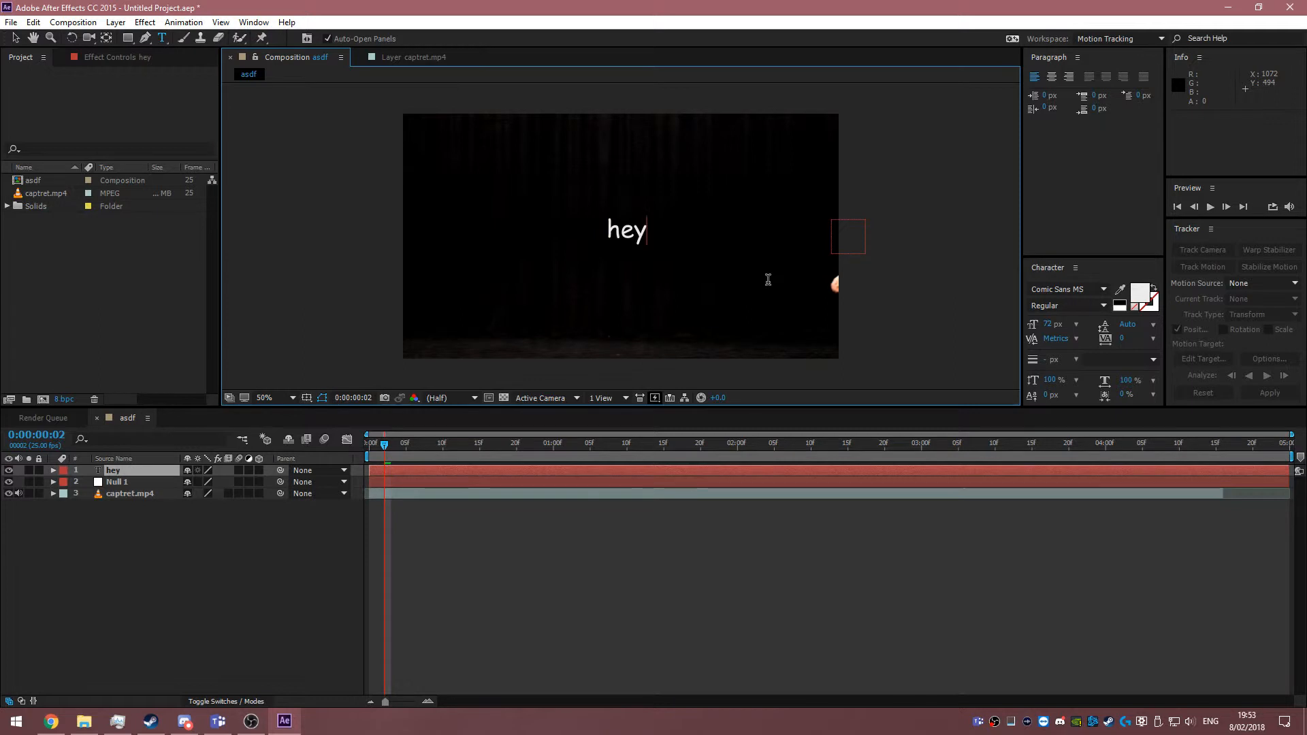
text( gears)
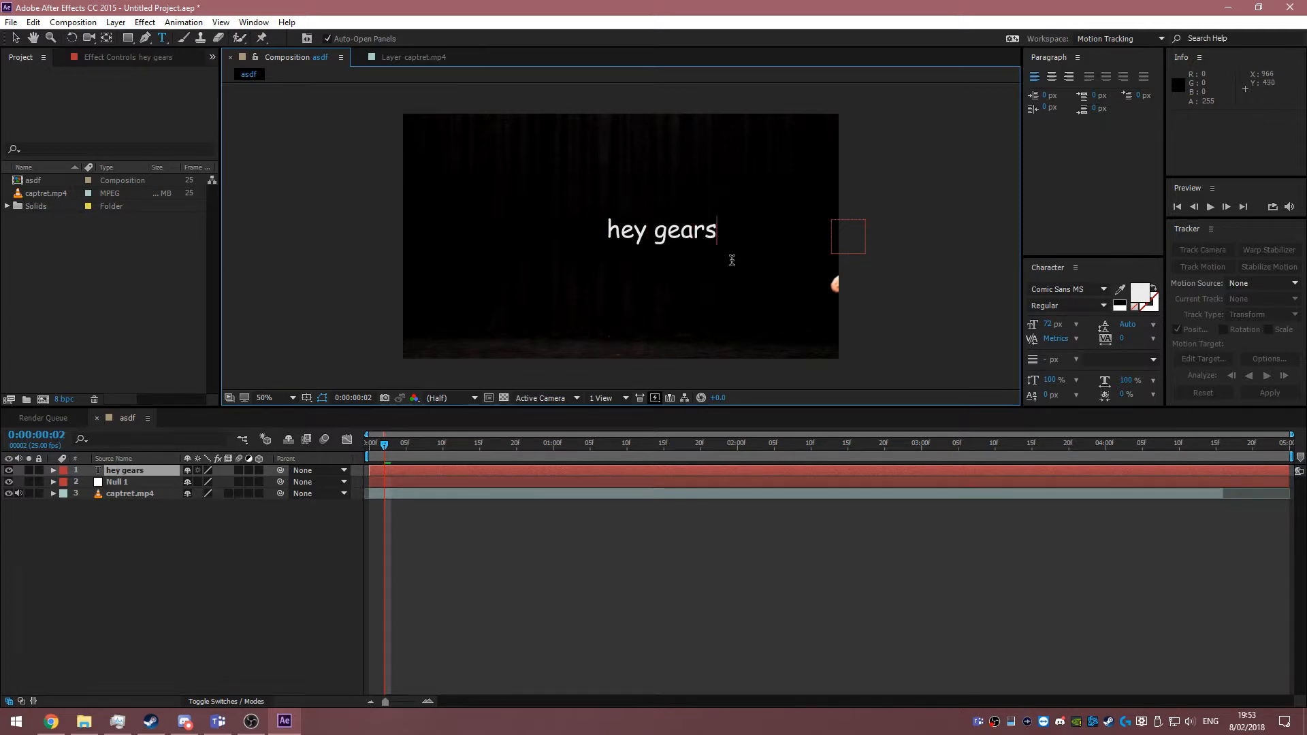
click(15, 38)
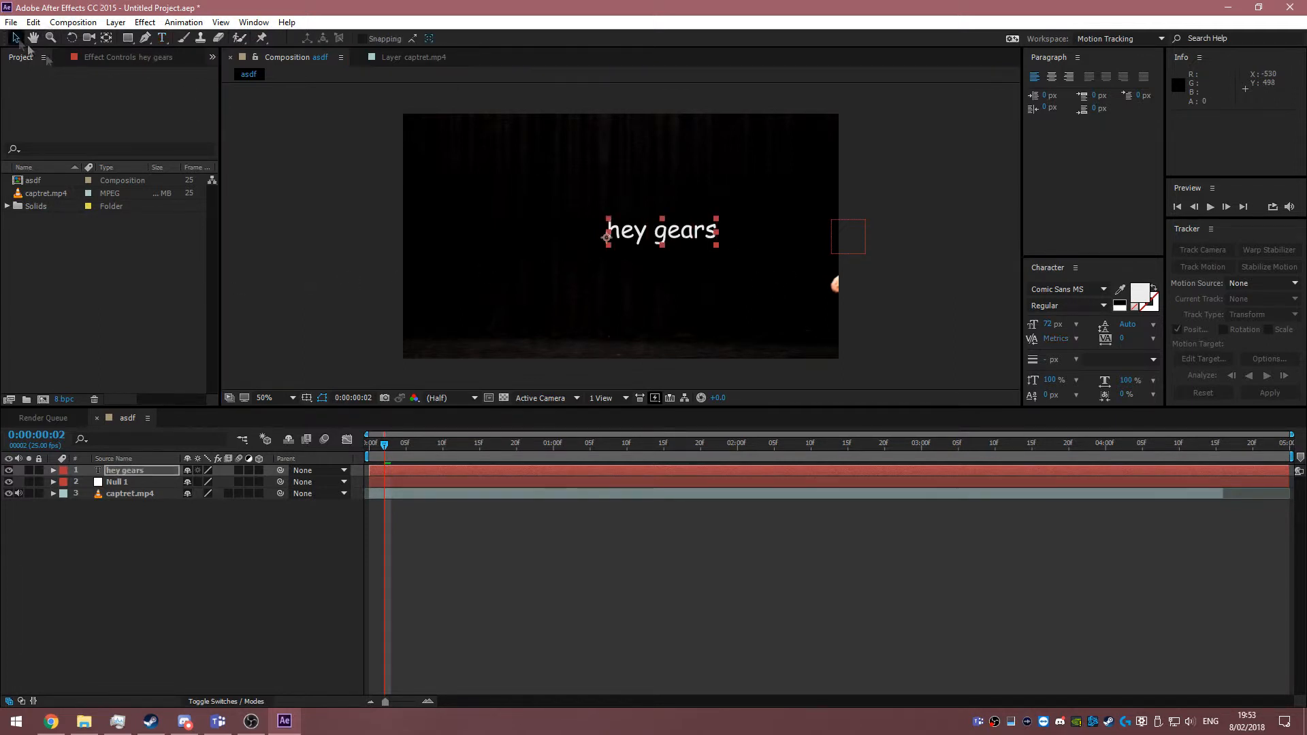
mouse_move(585, 257)
mouse_down()
mouse_move(651, 283)
mouse_move(575, 280)
mouse_up()
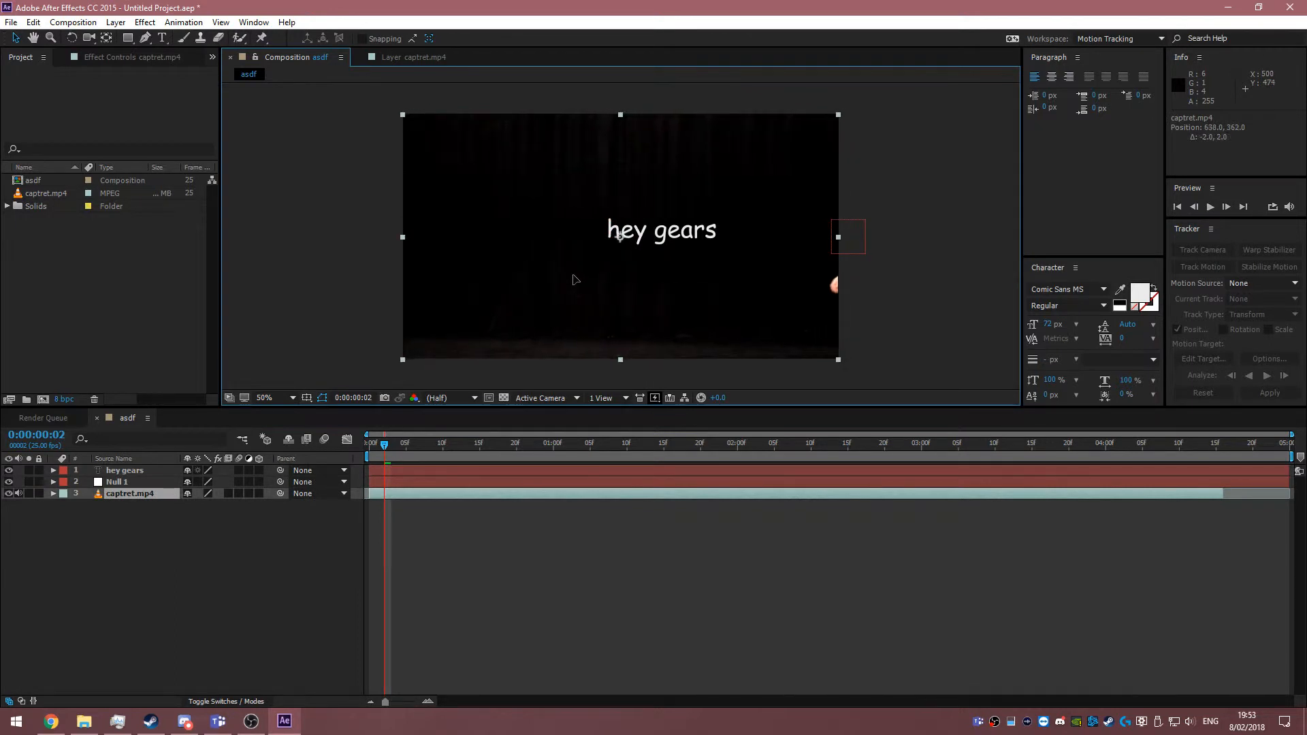
key(ctrl+z)
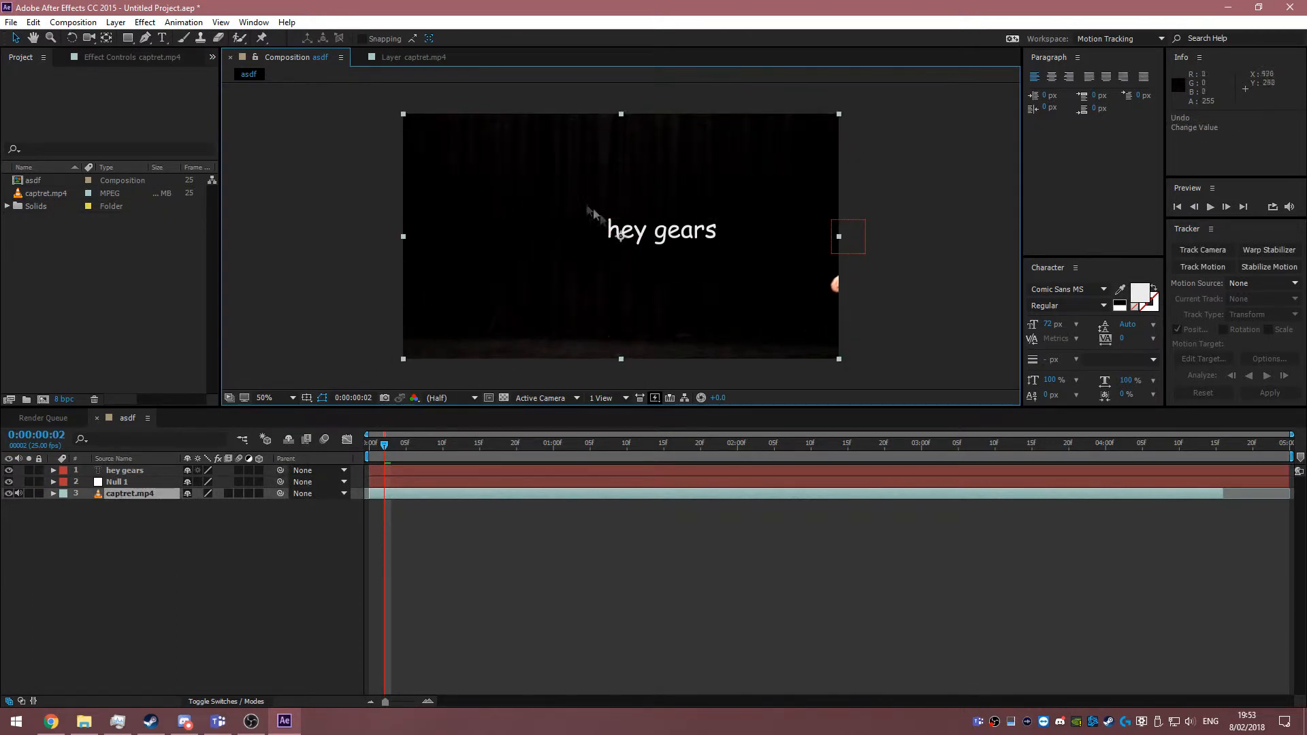
double_click(663, 235)
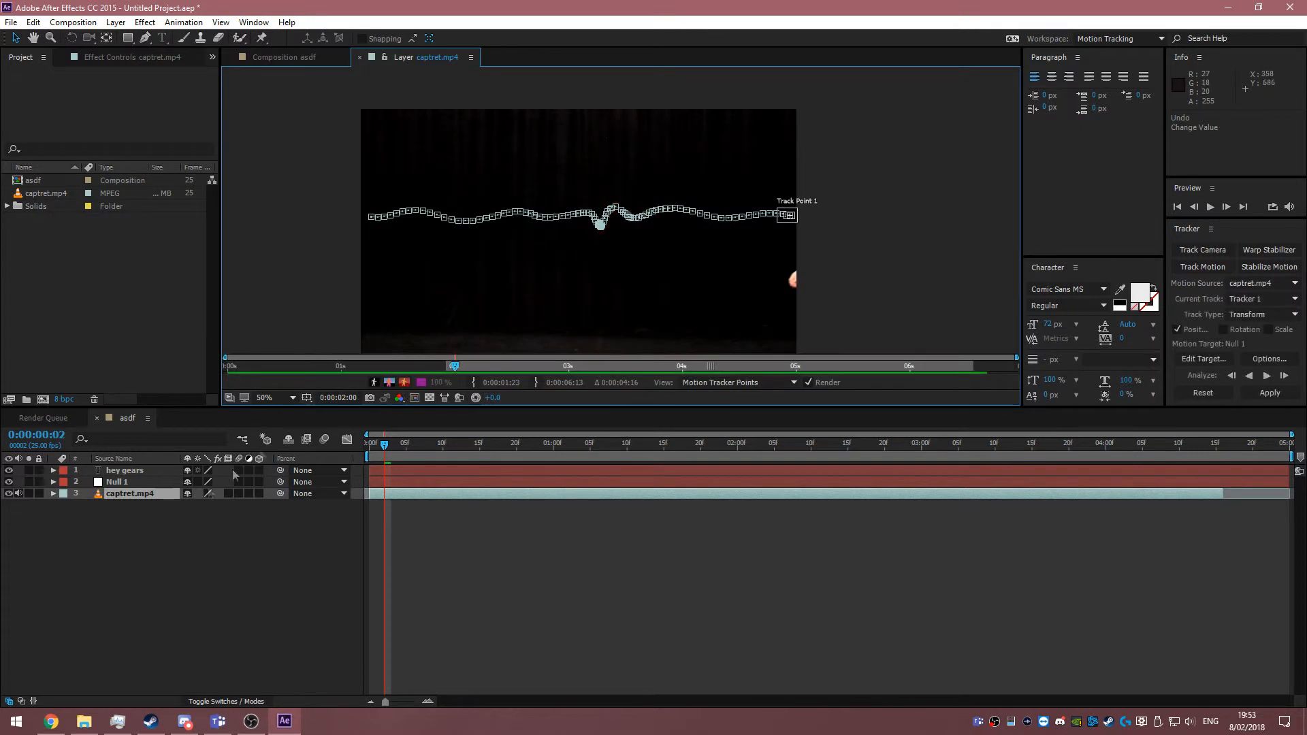
click(359, 57)
Step: Move the hey gears text onto the null, at about 1284, 366, and parent the text layer to Null 1
shift+click(124, 471)
drag(640, 233, 872, 228)
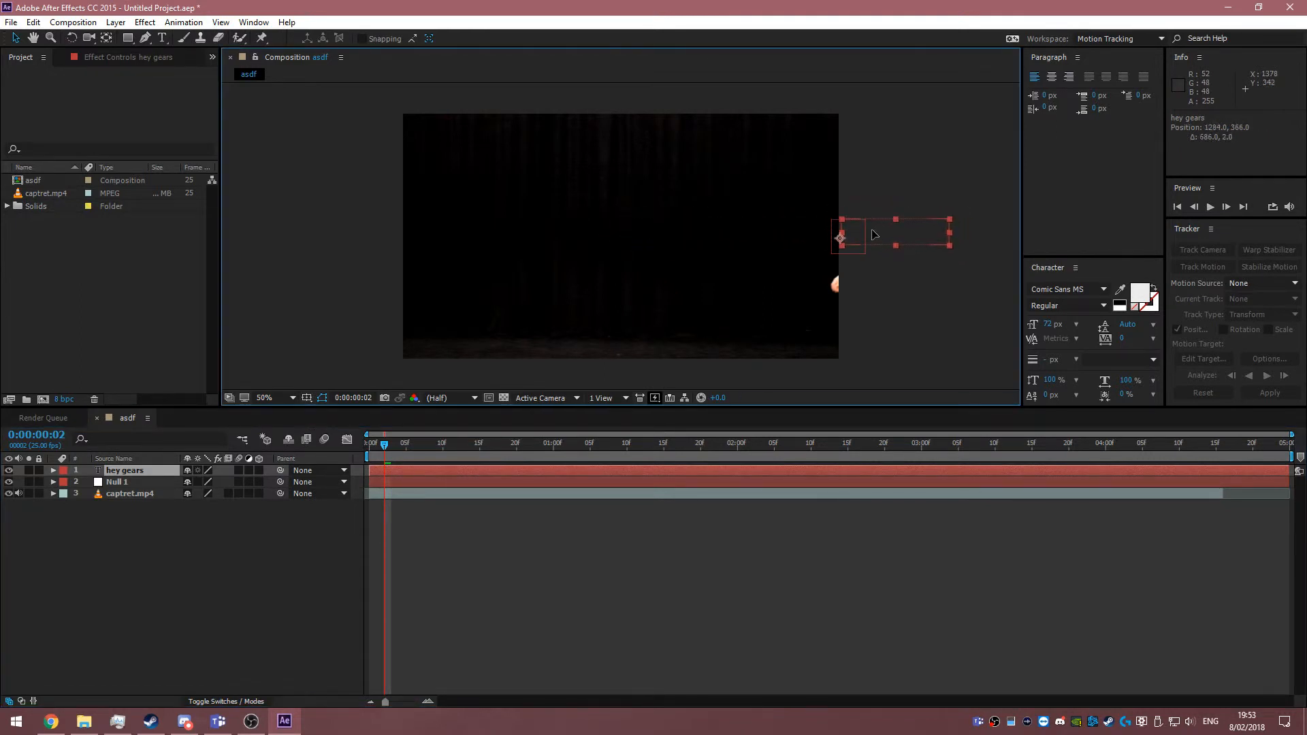
click(318, 472)
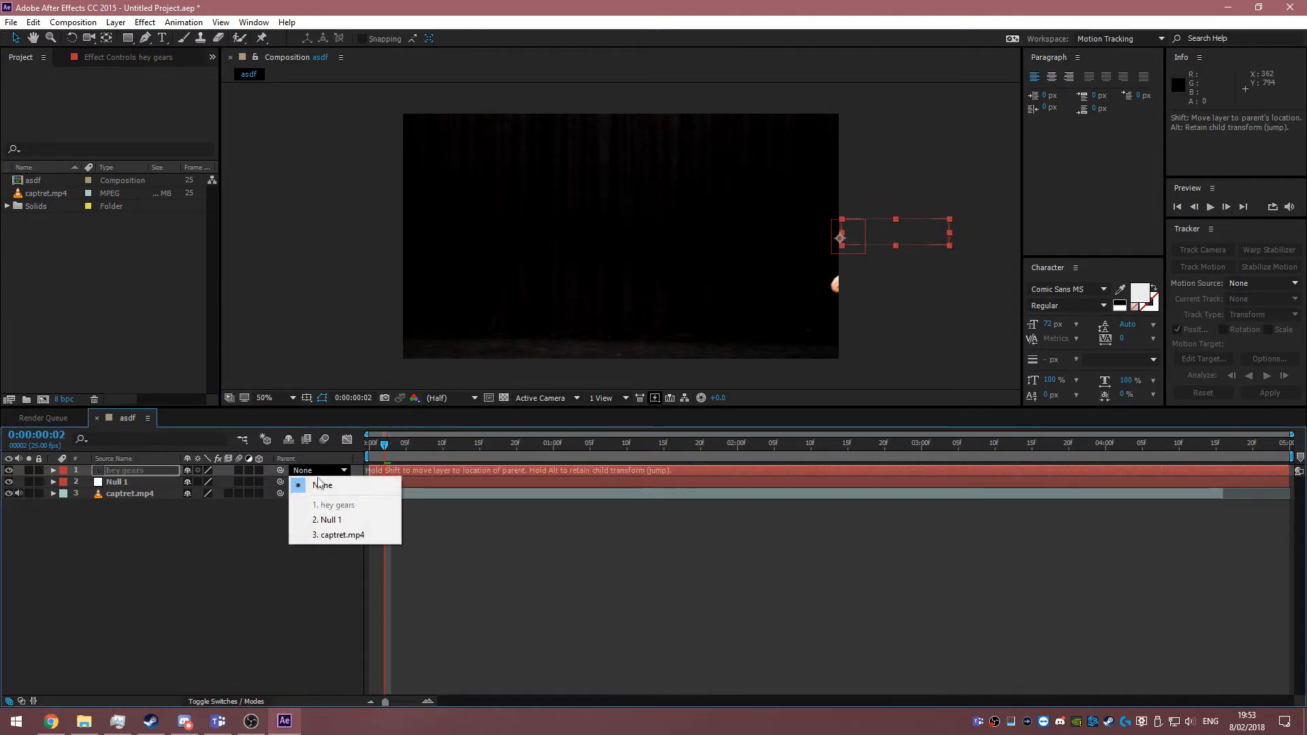
click(345, 522)
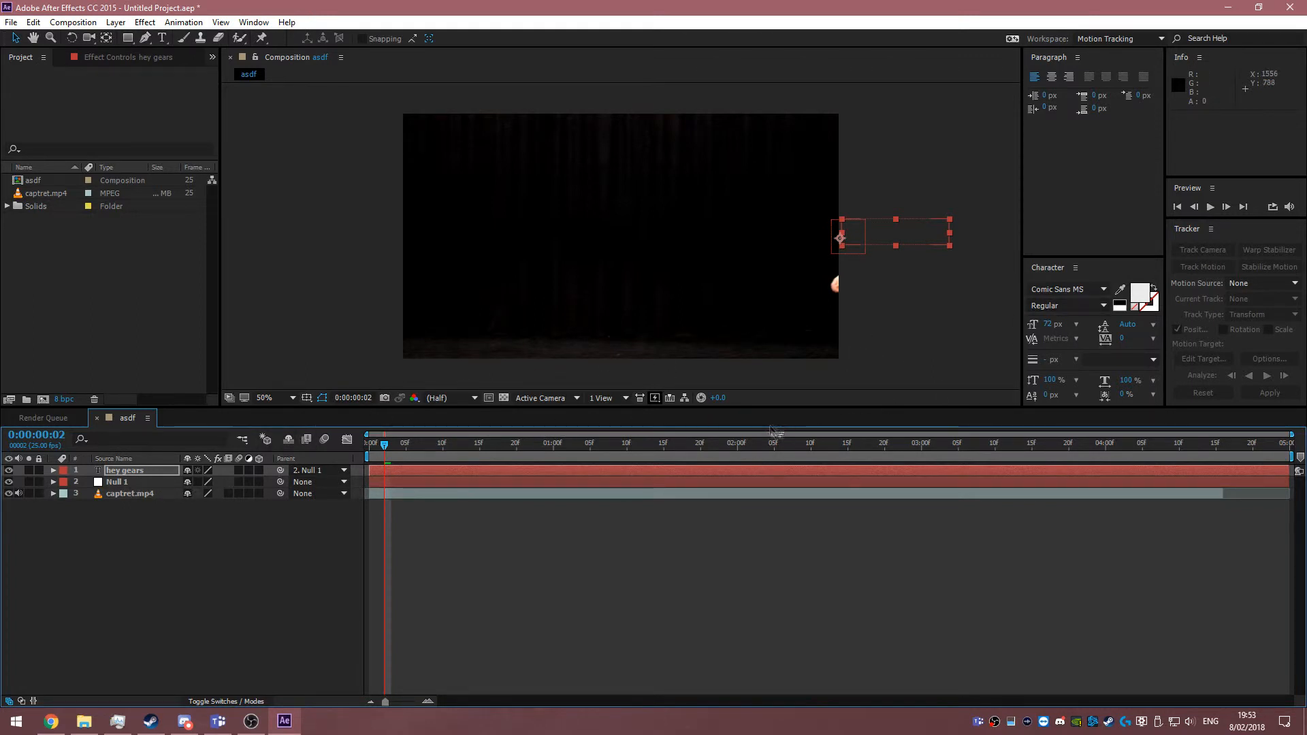
Step: Enlarge the composition view, preview the text following the performer, and park the playhead at 0:00:00:10
drag(771, 429, 804, 473)
key(space)
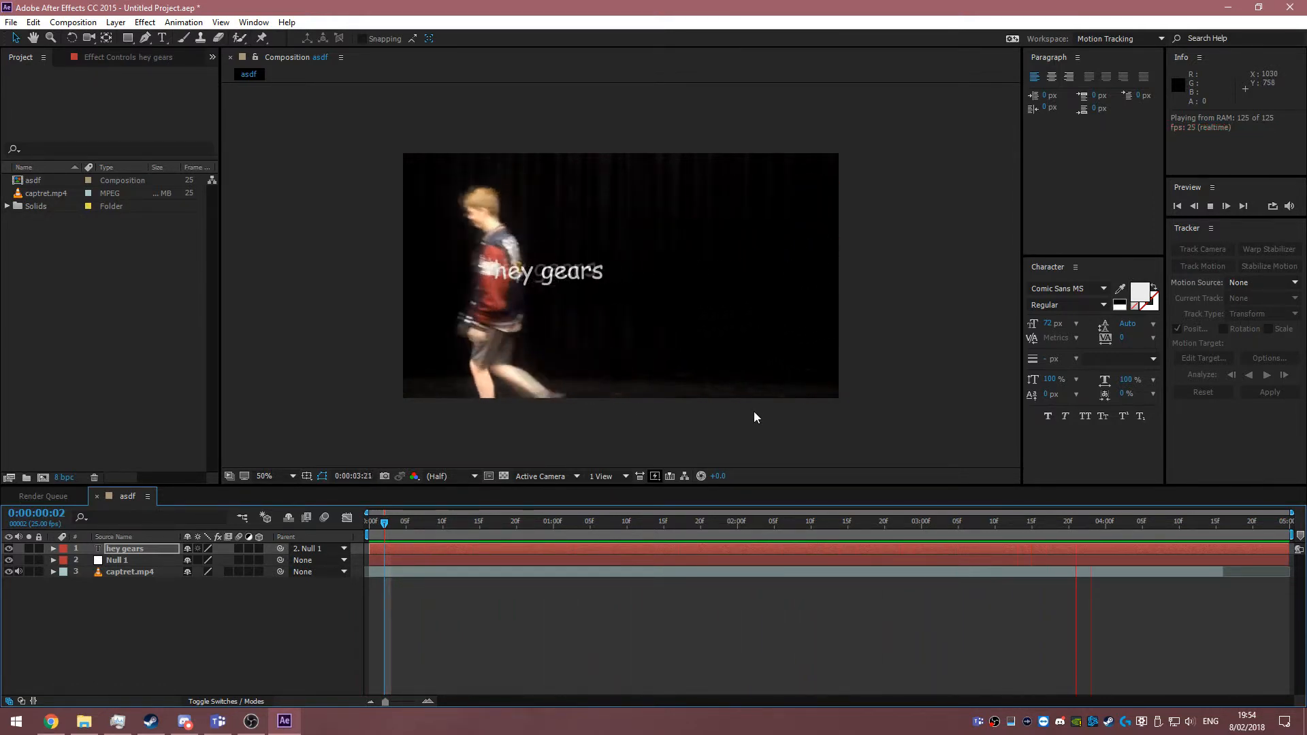
key(space)
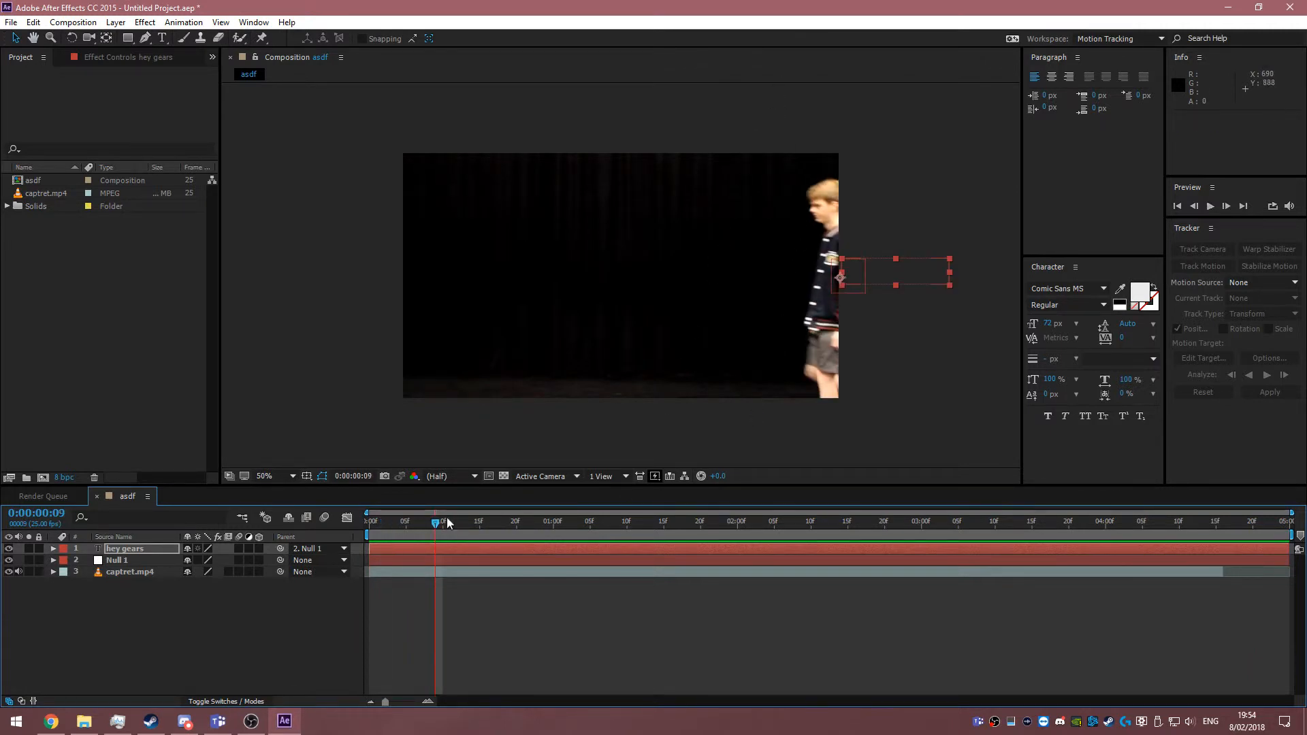
mouse_move(439, 527)
mouse_down()
mouse_move(557, 534)
mouse_move(443, 528)
mouse_up()
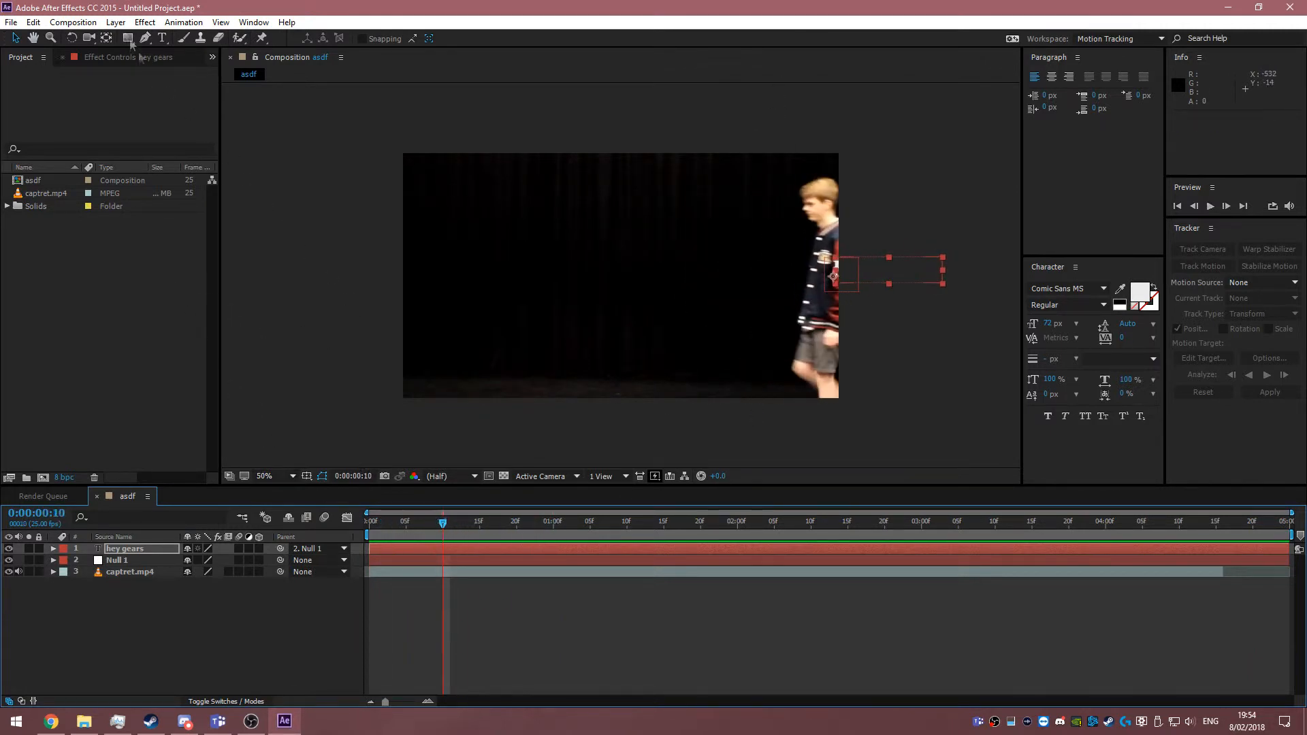
Step: Add the asdf composition to the render queue and set its output file to "video example"
click(11, 22)
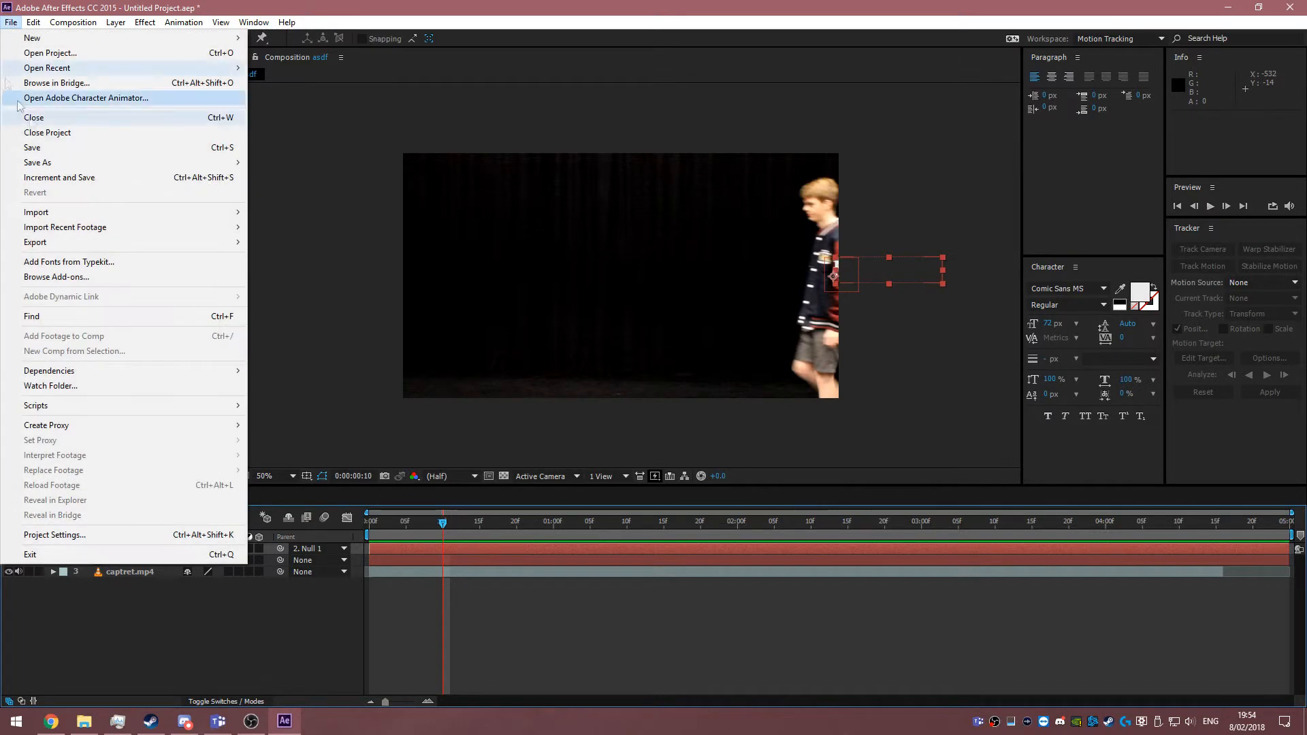
mouse_move(73, 22)
mouse_move(19, 23)
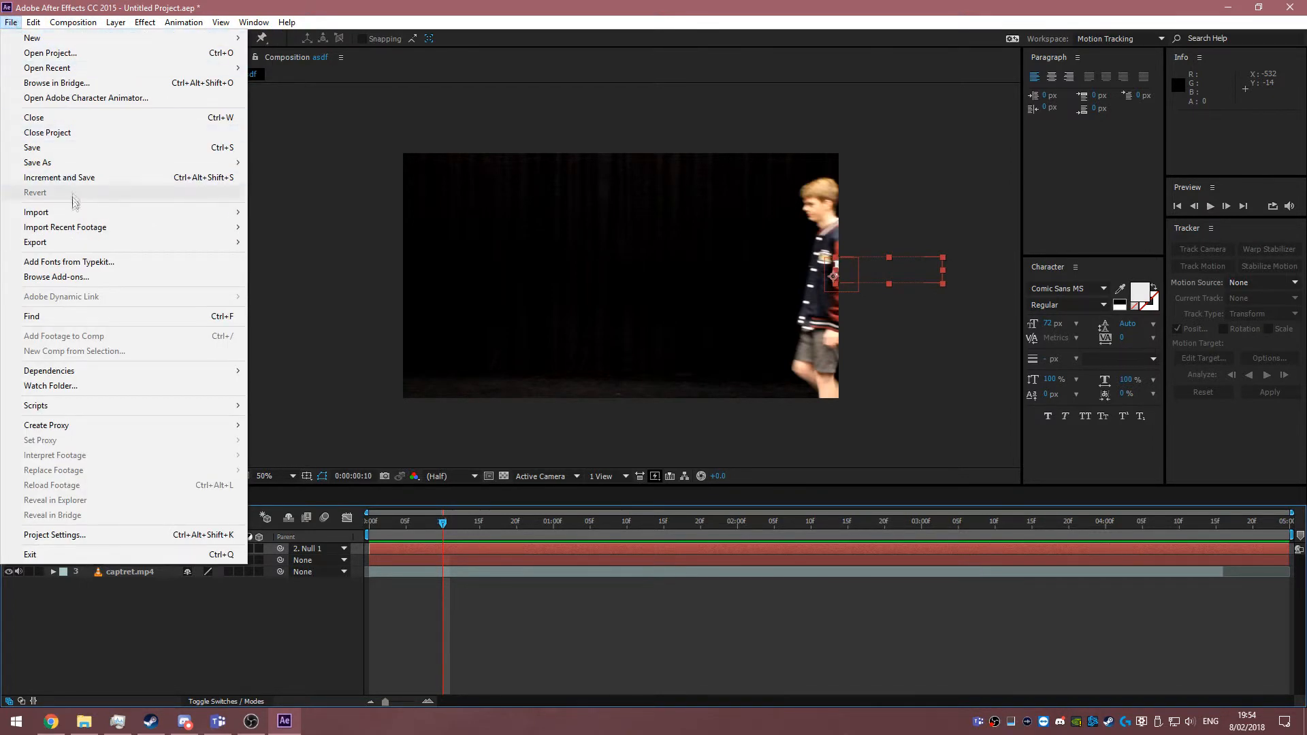
mouse_move(103, 245)
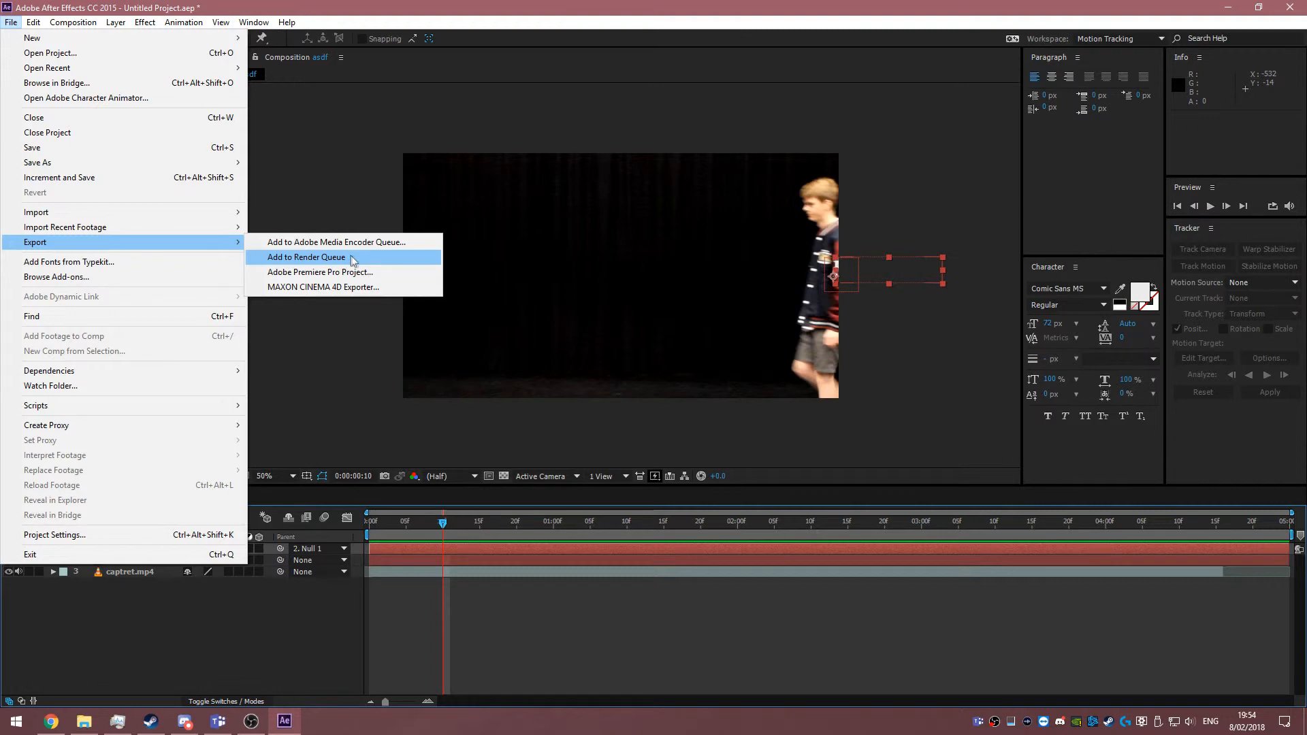
click(383, 264)
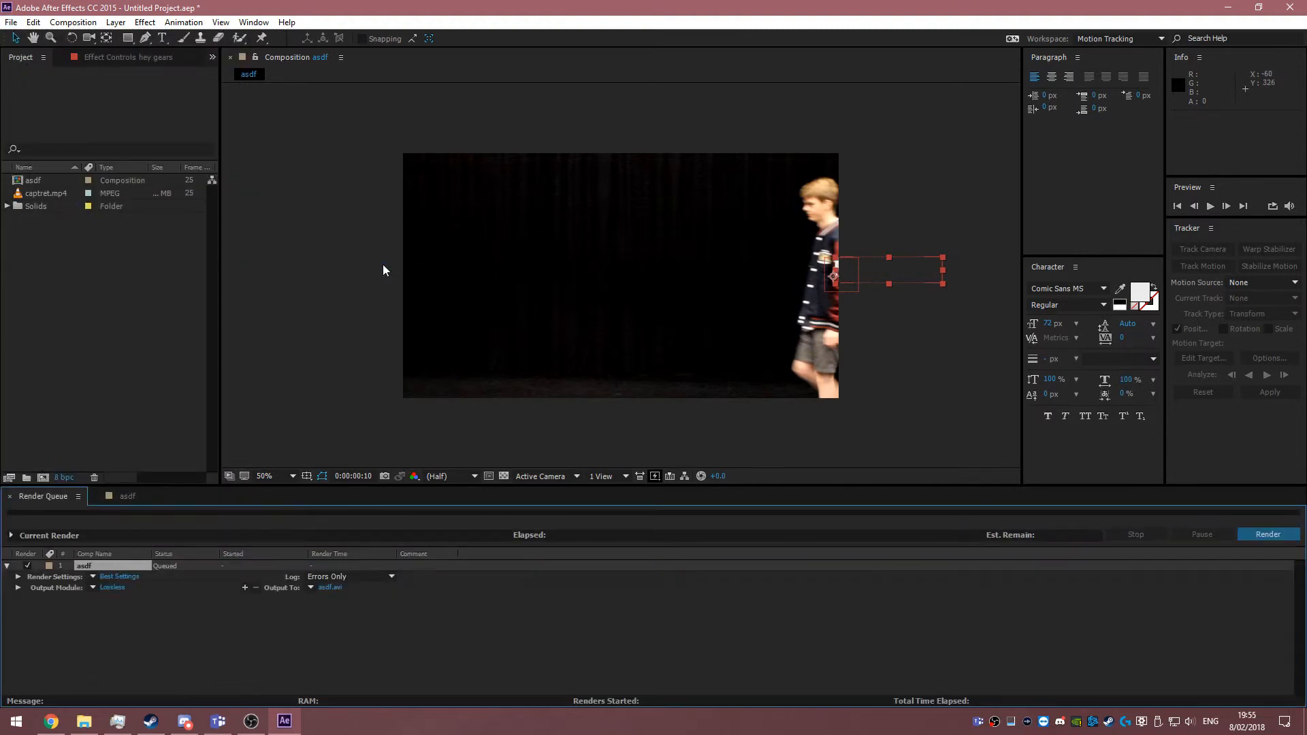
click(331, 588)
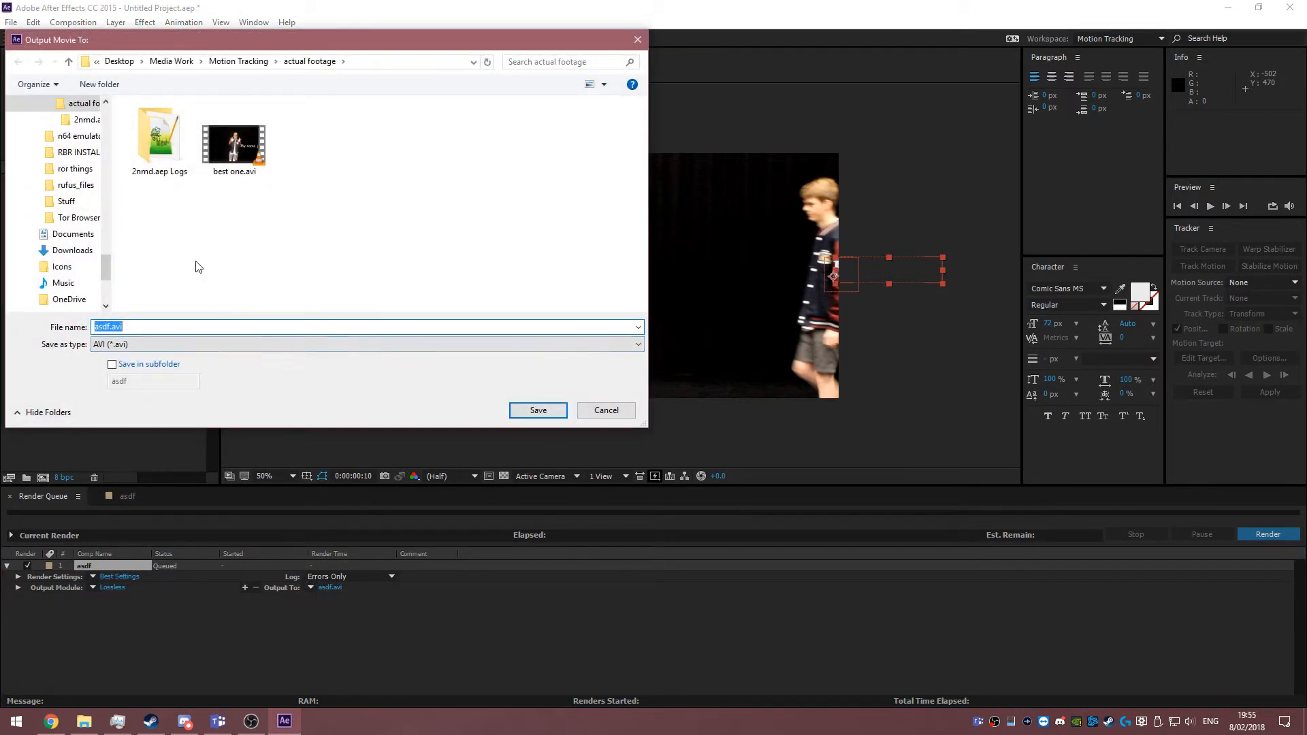
text(video example)
click(541, 413)
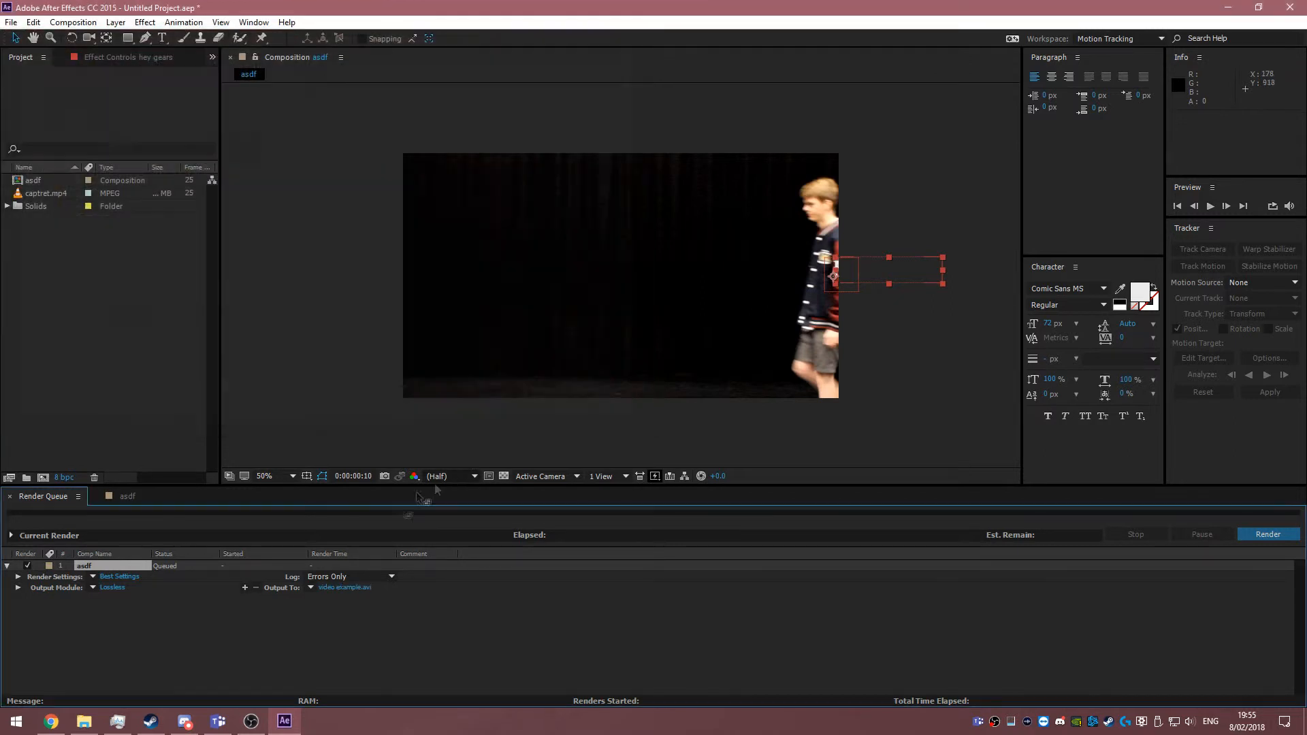
Step: Open the custom output module settings for the queued asdf render and review the video channel and depth options
click(93, 588)
click(109, 626)
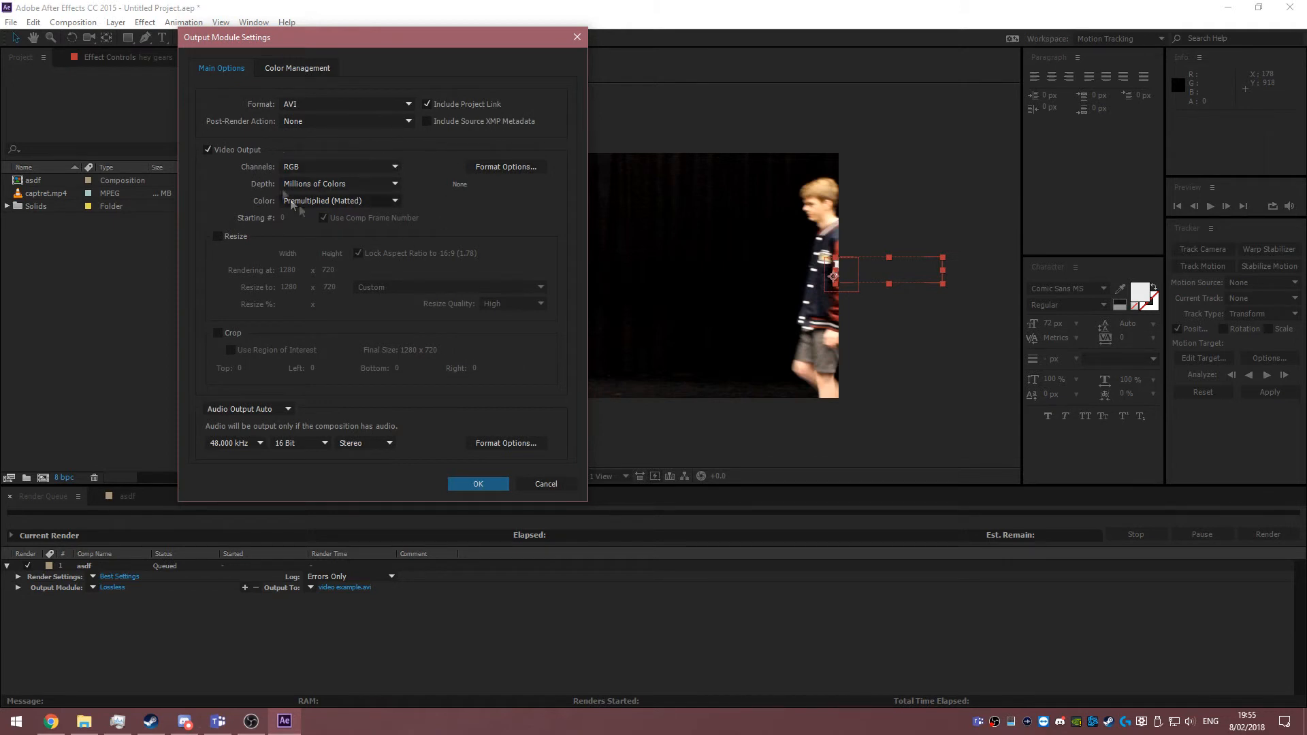
click(347, 171)
click(348, 178)
click(349, 184)
click(344, 182)
Step: Try resizing the output with the HDV 1080 29.97 and HDV/HDTV 720 25 presets, and unlock the aspect ratio
click(217, 237)
click(398, 286)
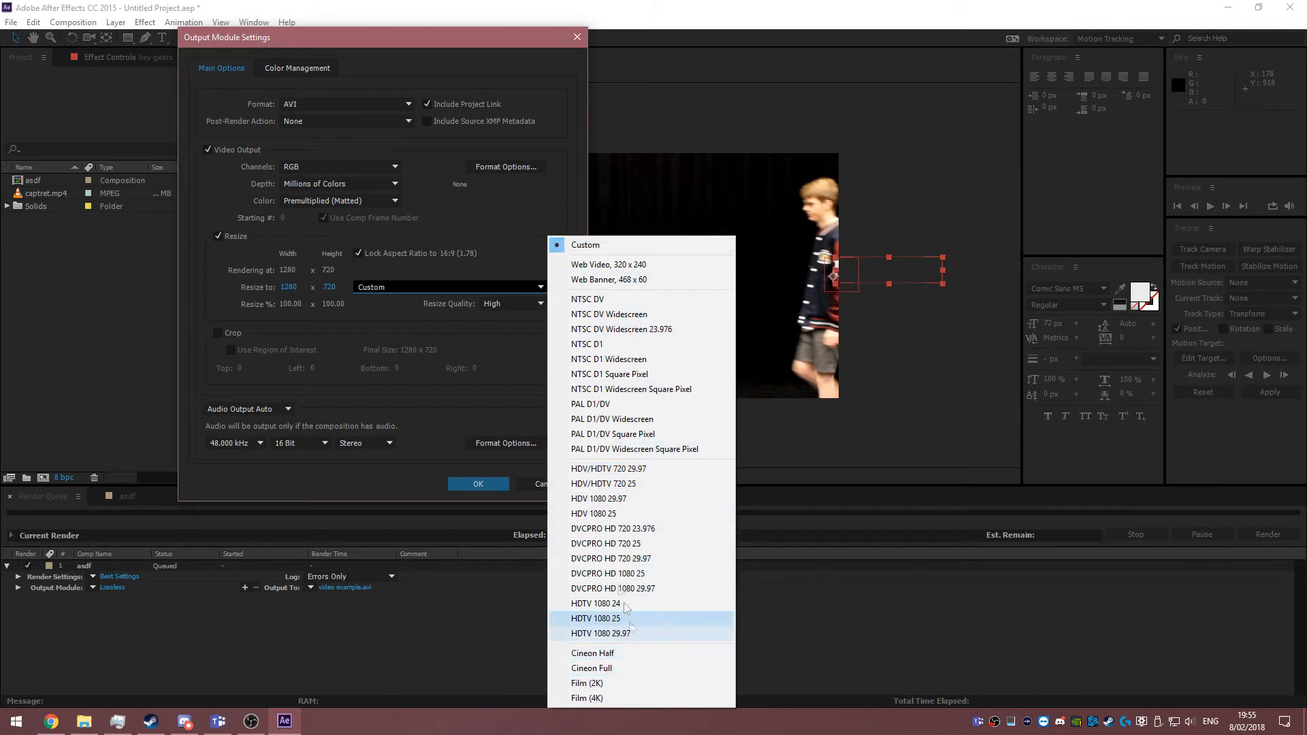
click(640, 498)
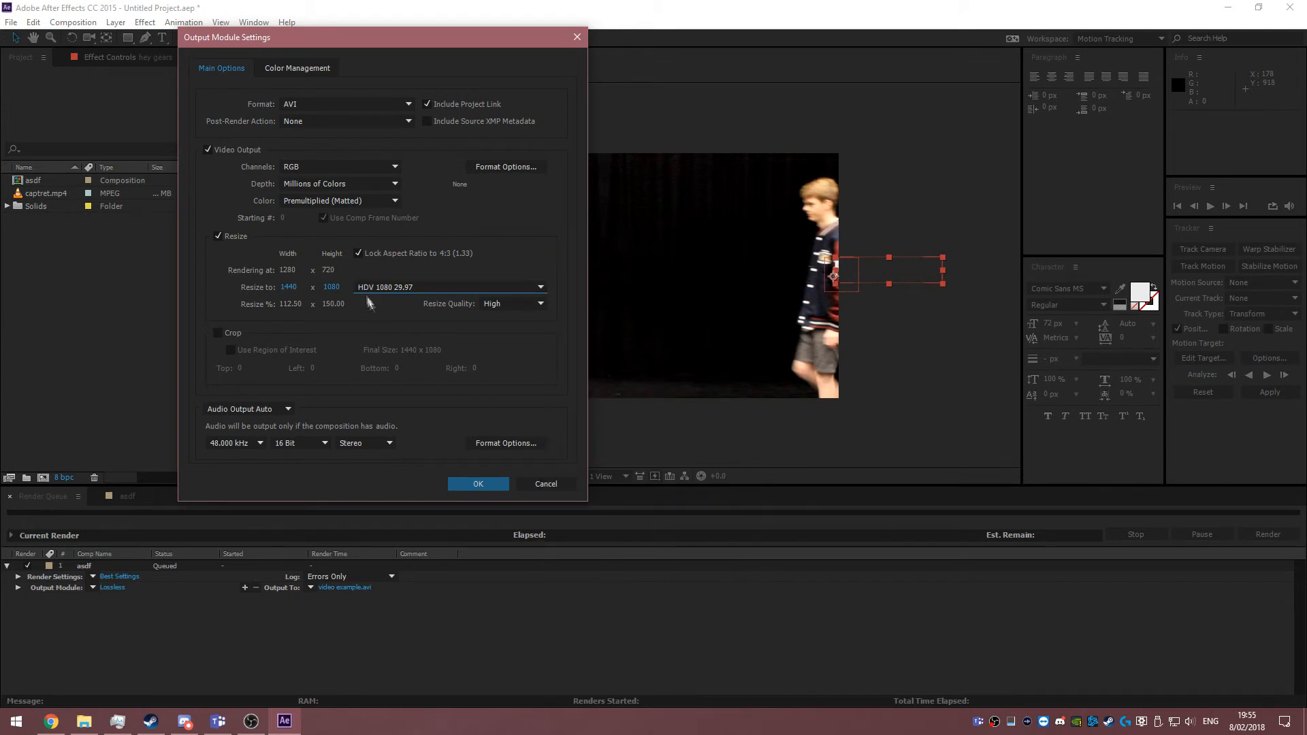
click(394, 289)
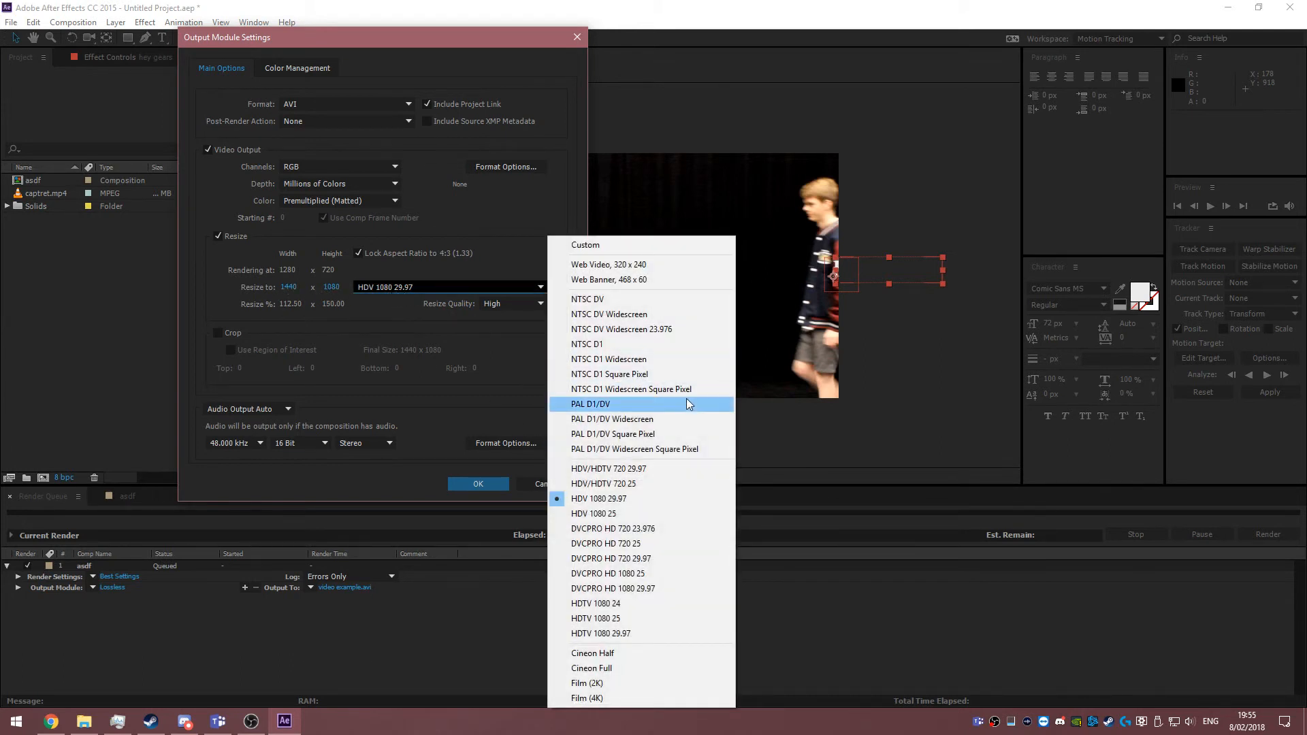
click(647, 484)
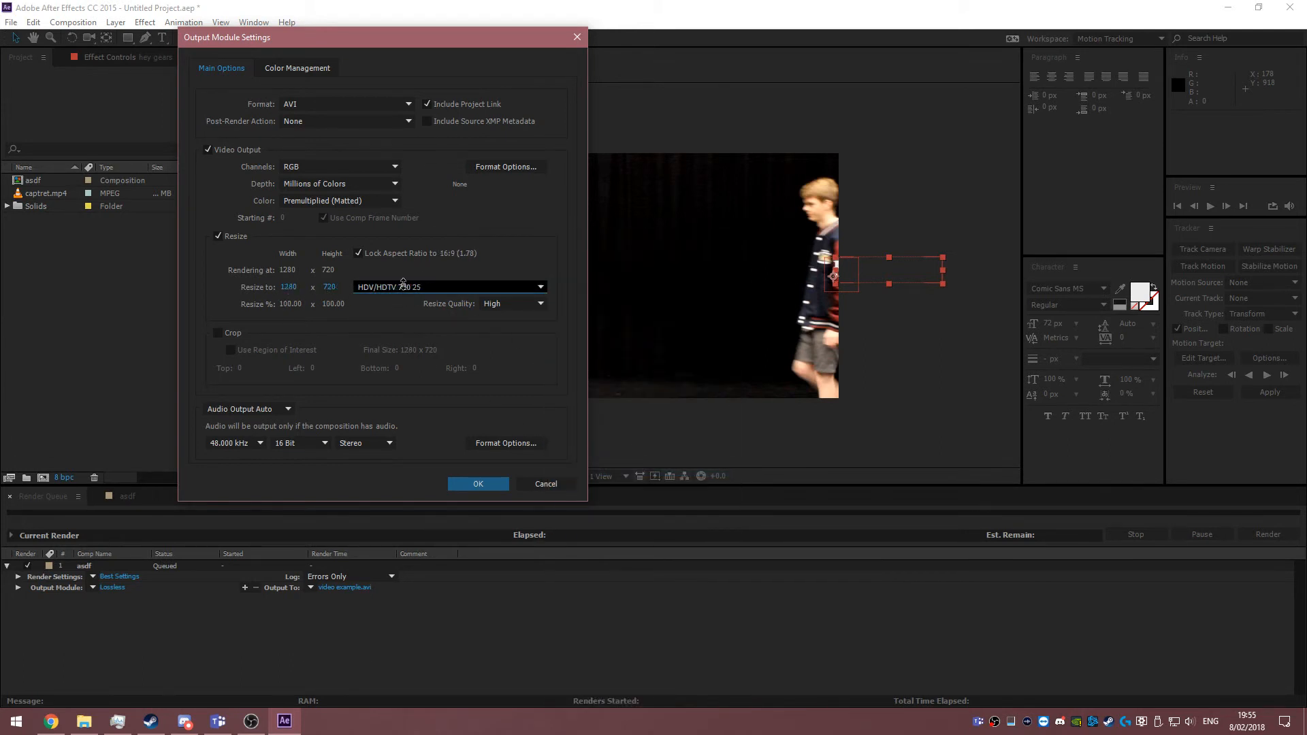
scroll(369, 286, down, 1)
click(359, 253)
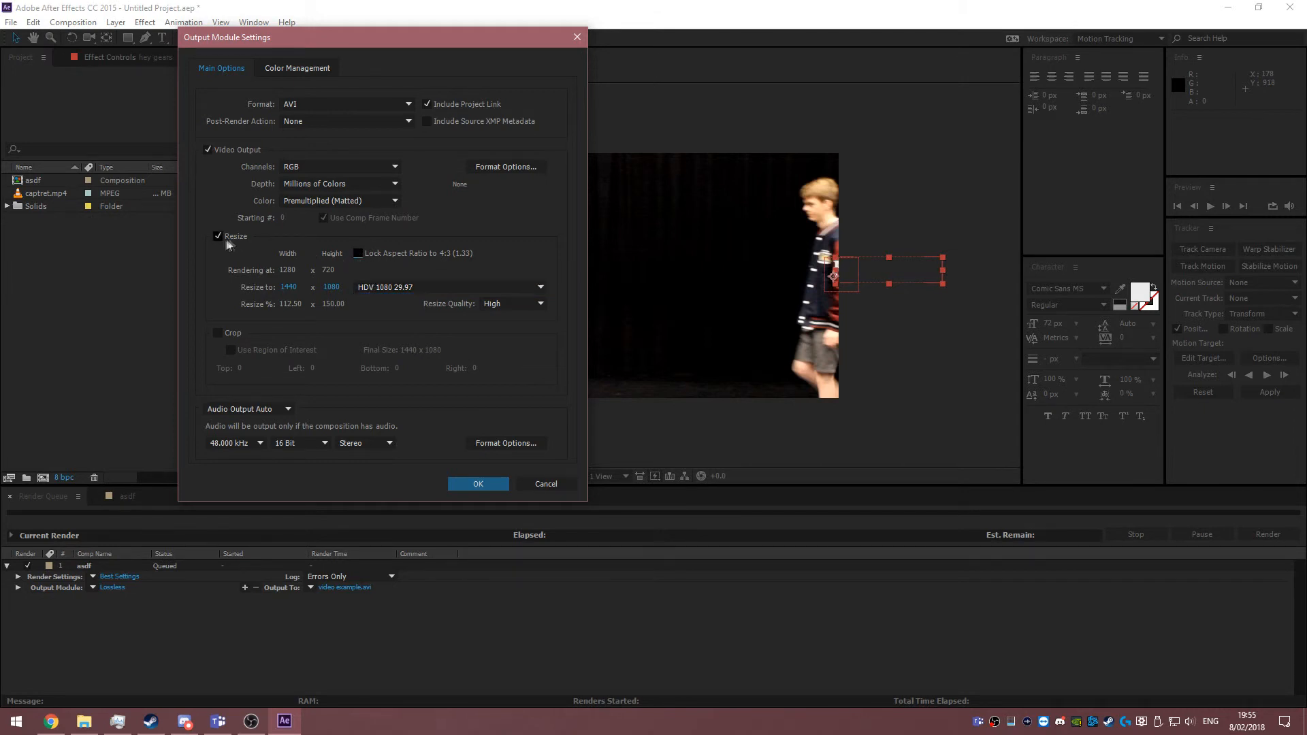
click(218, 235)
click(218, 236)
Step: Try a custom output size of 1280 x 720, and turn output resizing off
click(305, 286)
text(1280)
key(Tab)
text(720)
key(Tab)
click(217, 237)
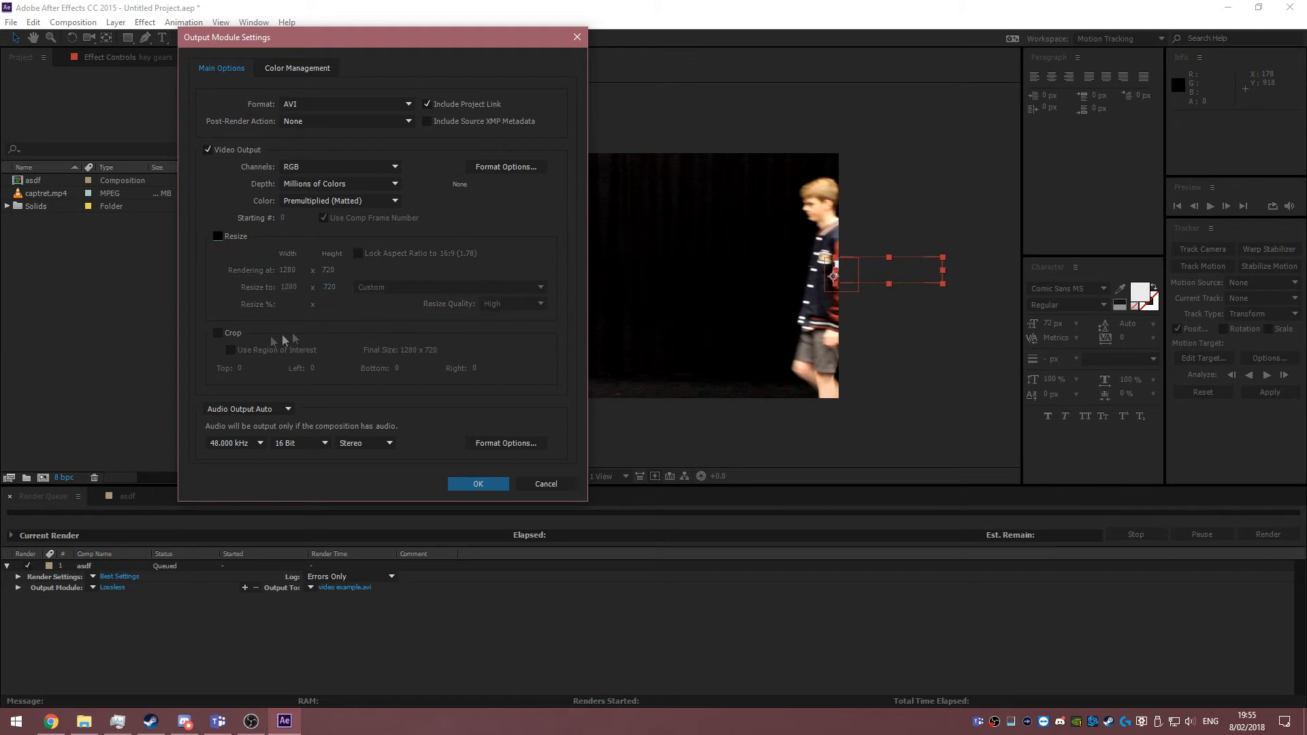
Step: Accept the custom AVI output settings and render the queued asdf composition
click(478, 484)
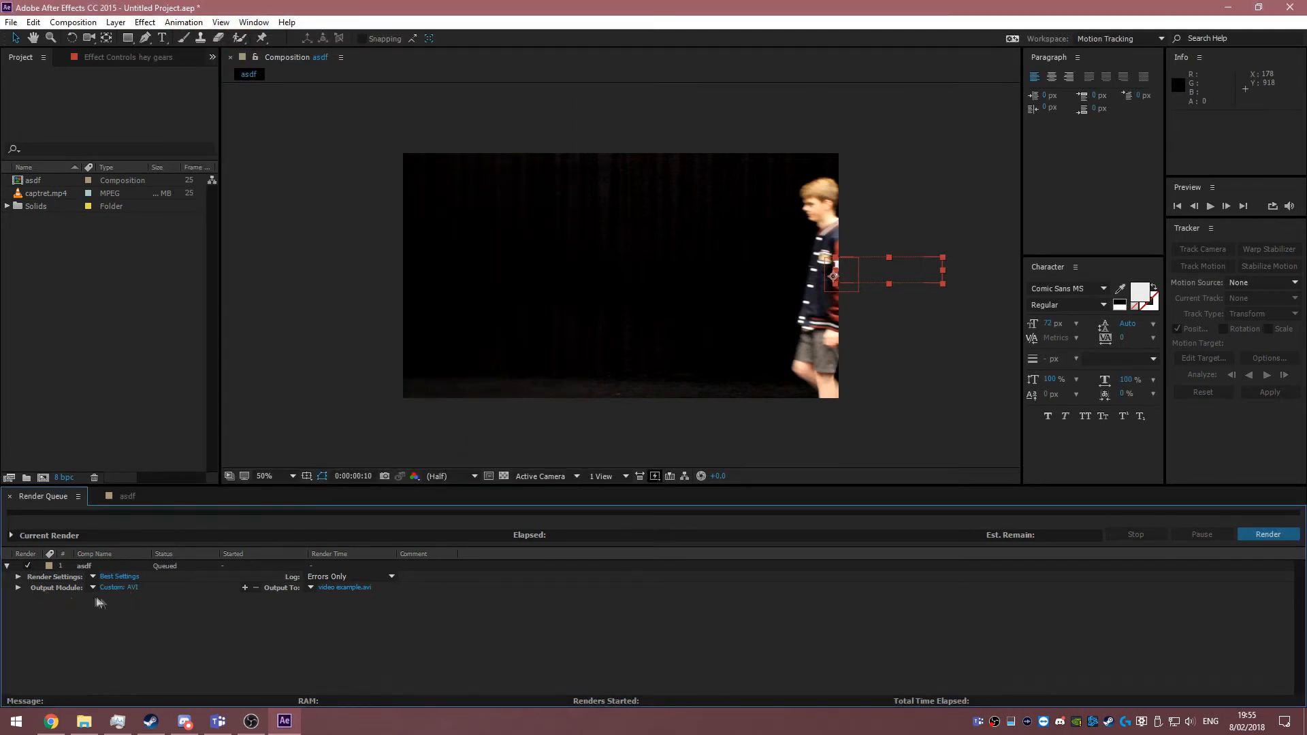
click(1266, 536)
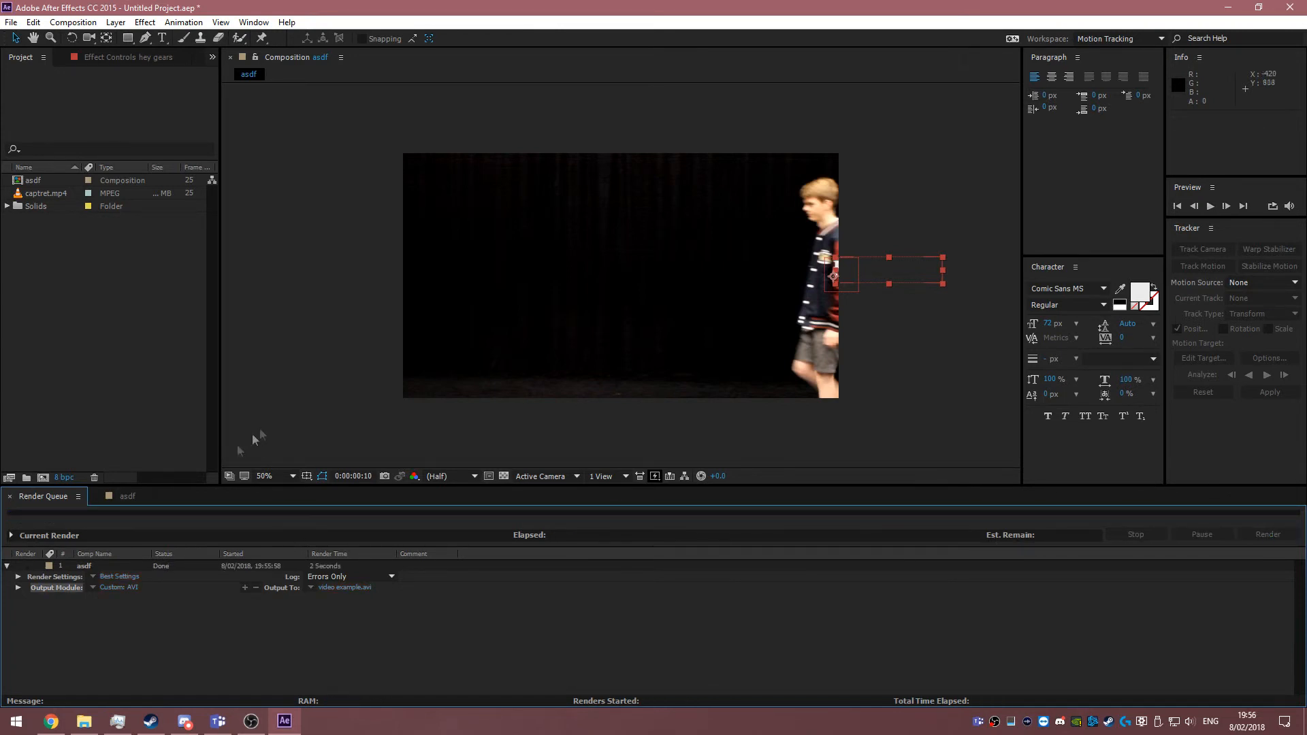
Step: Play video example.avi from the actual footage folder in VLC to check the render, and return to After Effects
click(84, 722)
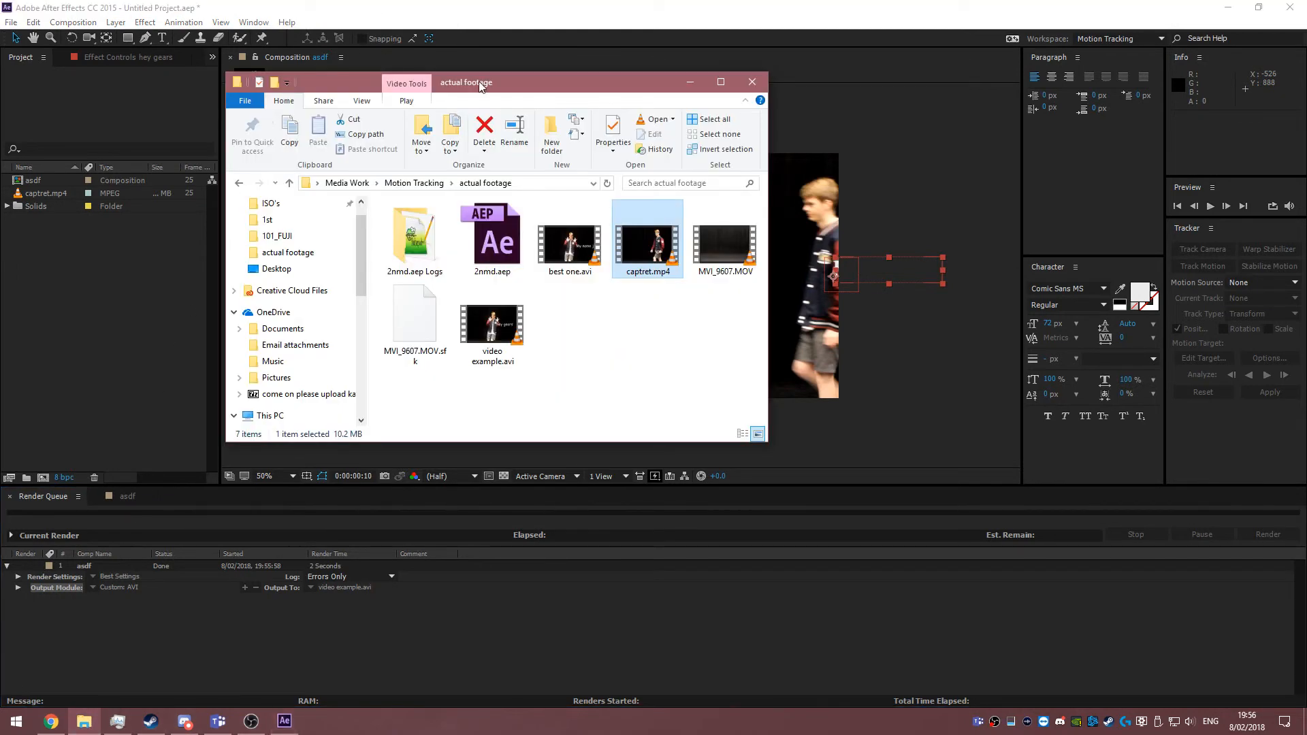
double_click(492, 326)
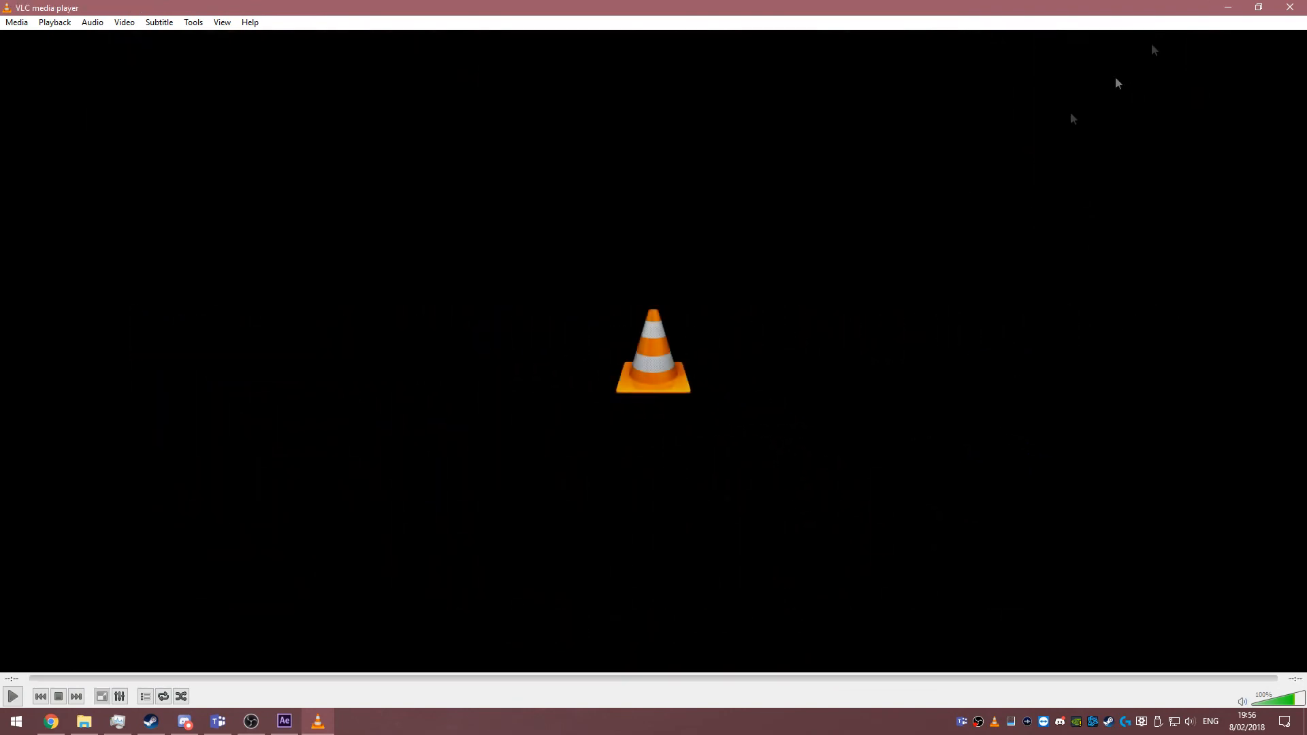
click(1291, 7)
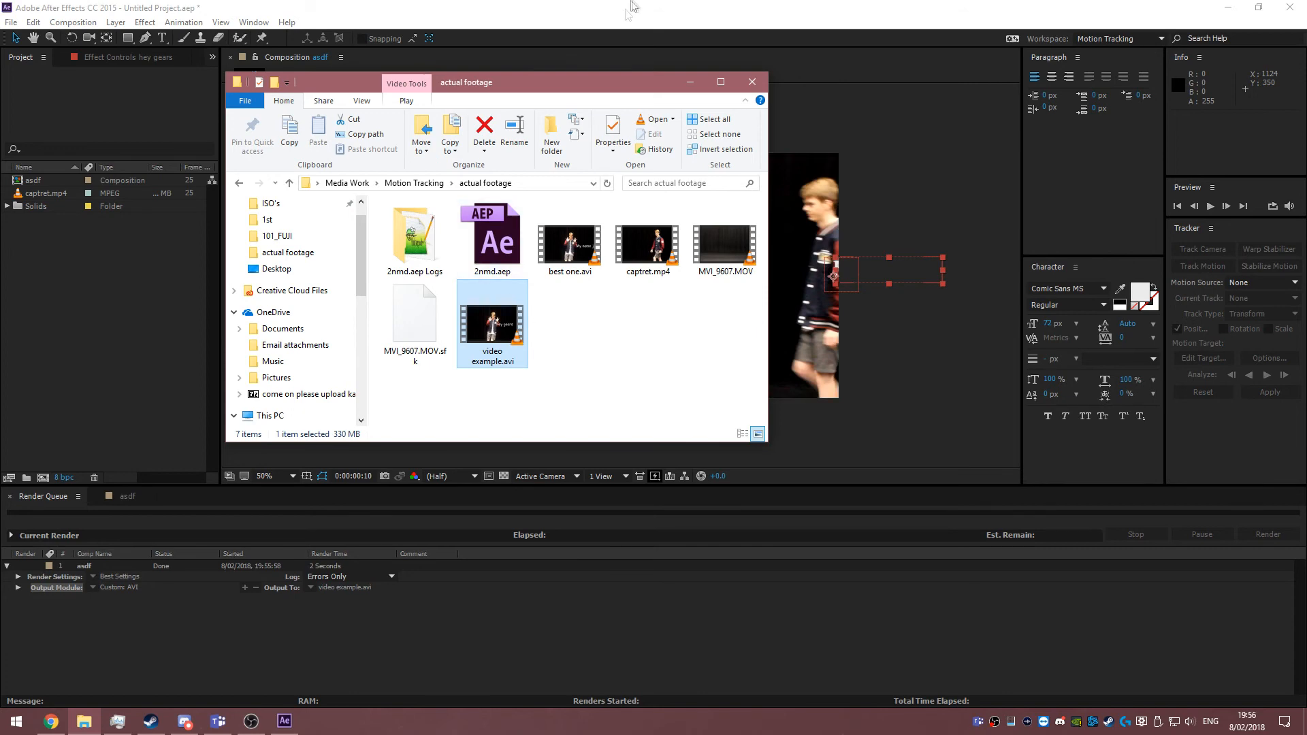
click(690, 81)
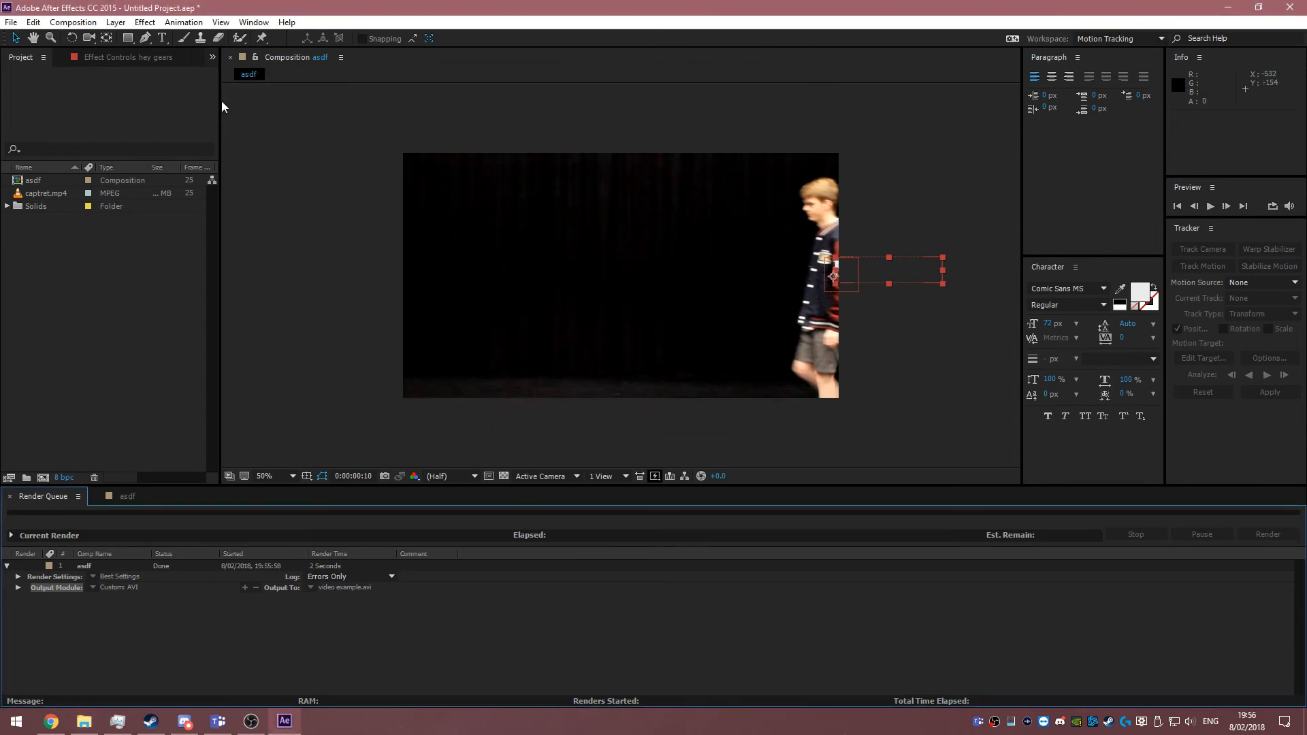
Step: Save the project as "dont forget to save" in the actual footage folder and close After Effects
key(ctrl+s)
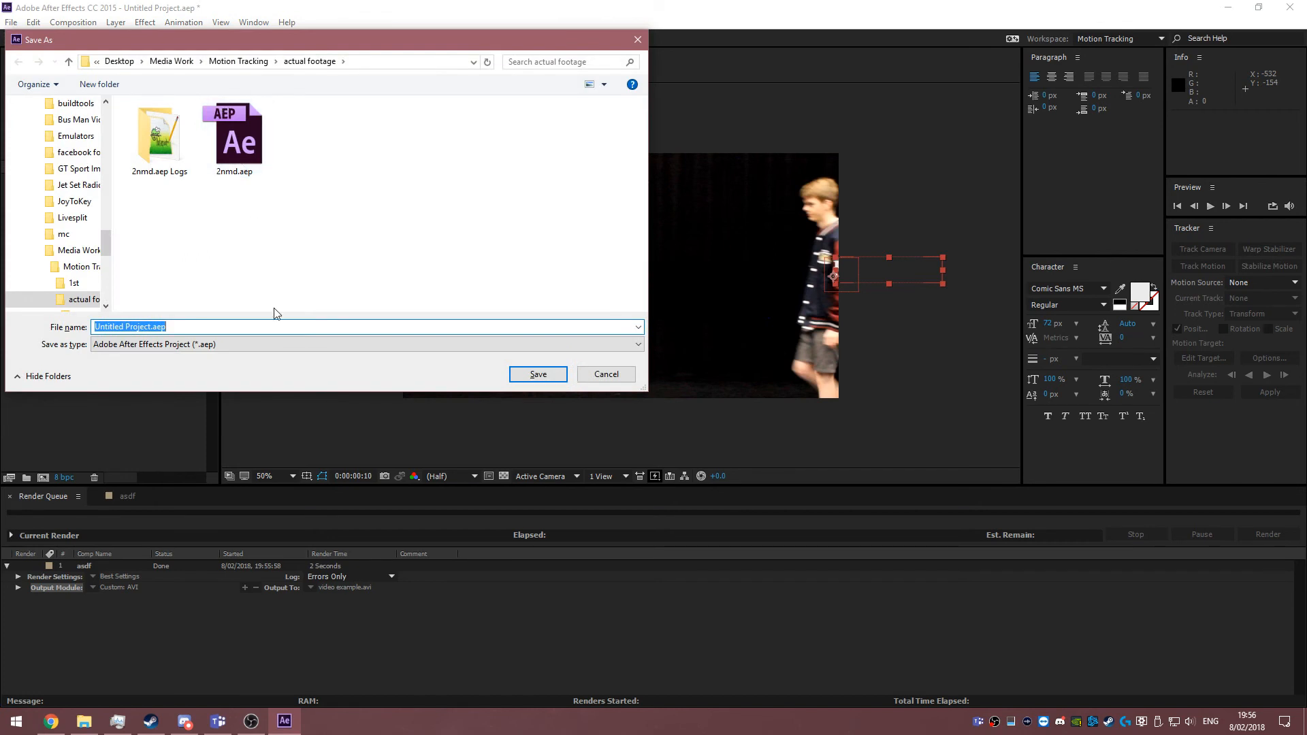
text(dont)
key(BackSpace)
key(BackSpace)
key(BackSpace)
key(BackSpace)
key(BackSpace)
key(BackSpace)
click(538, 374)
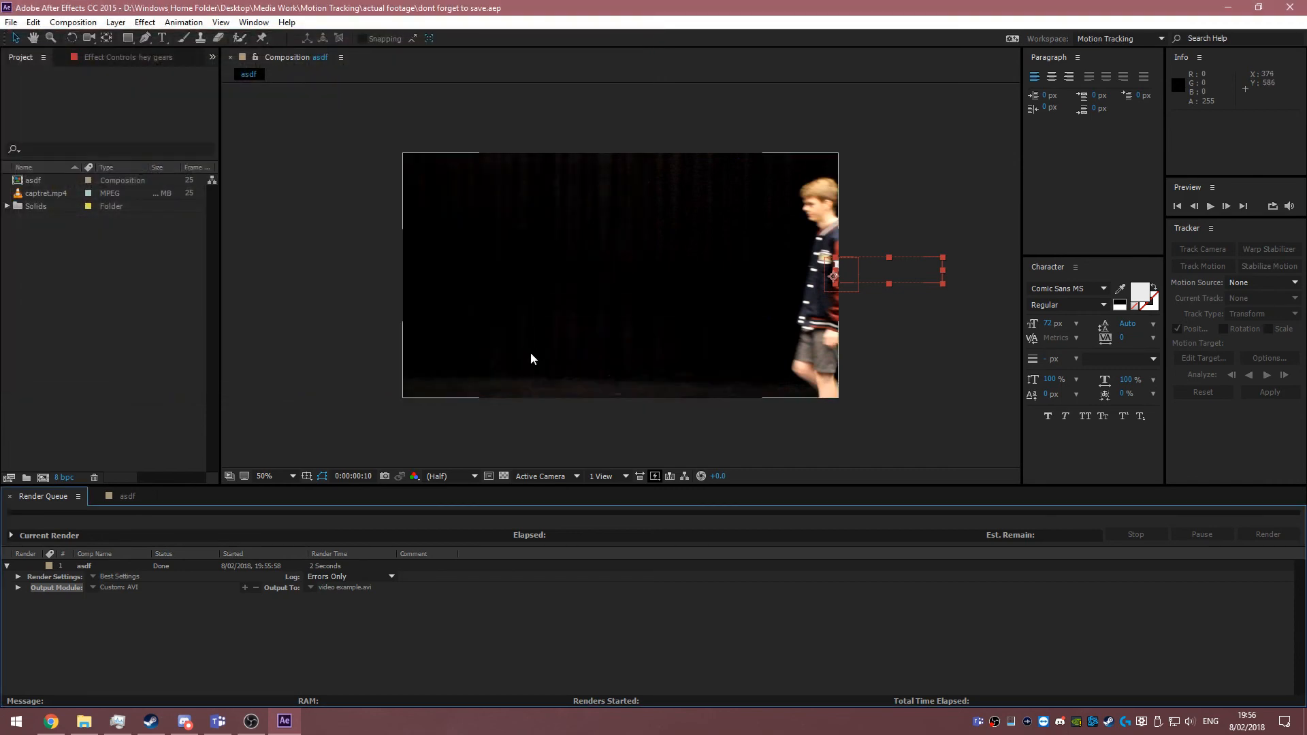
click(1290, 8)
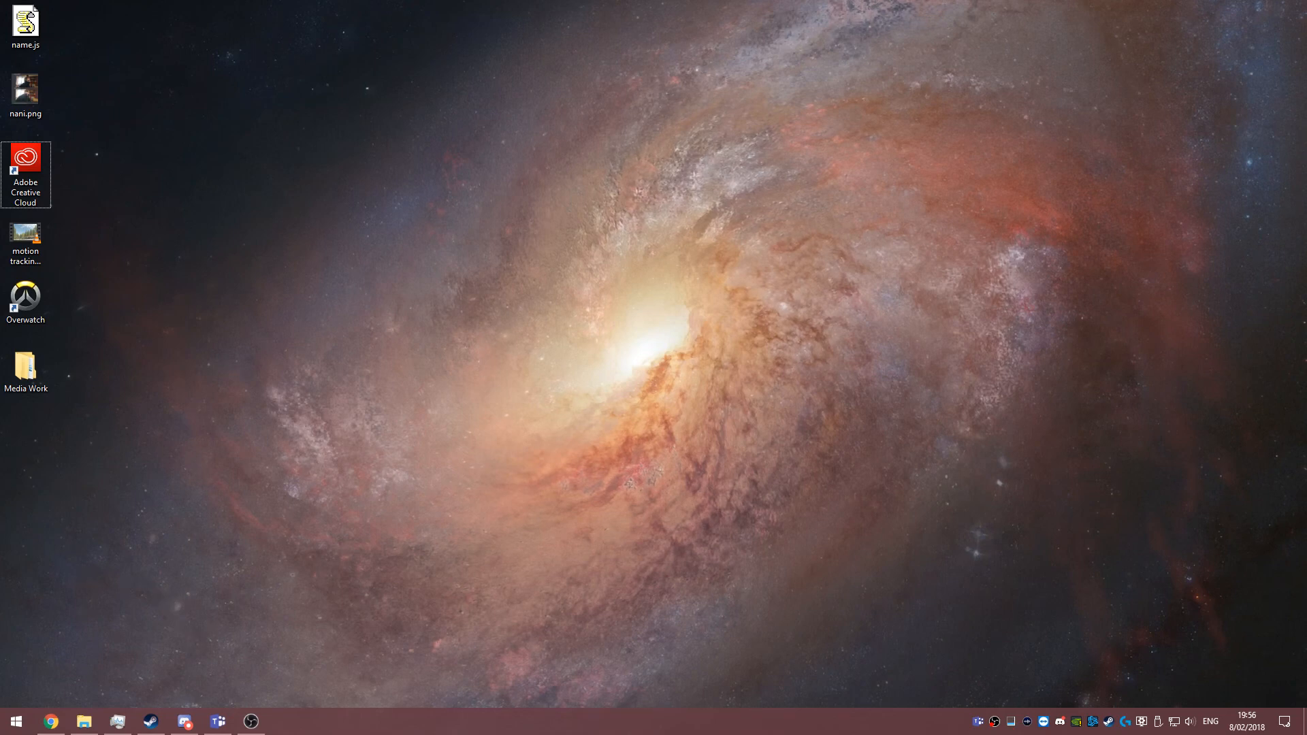
click(251, 721)
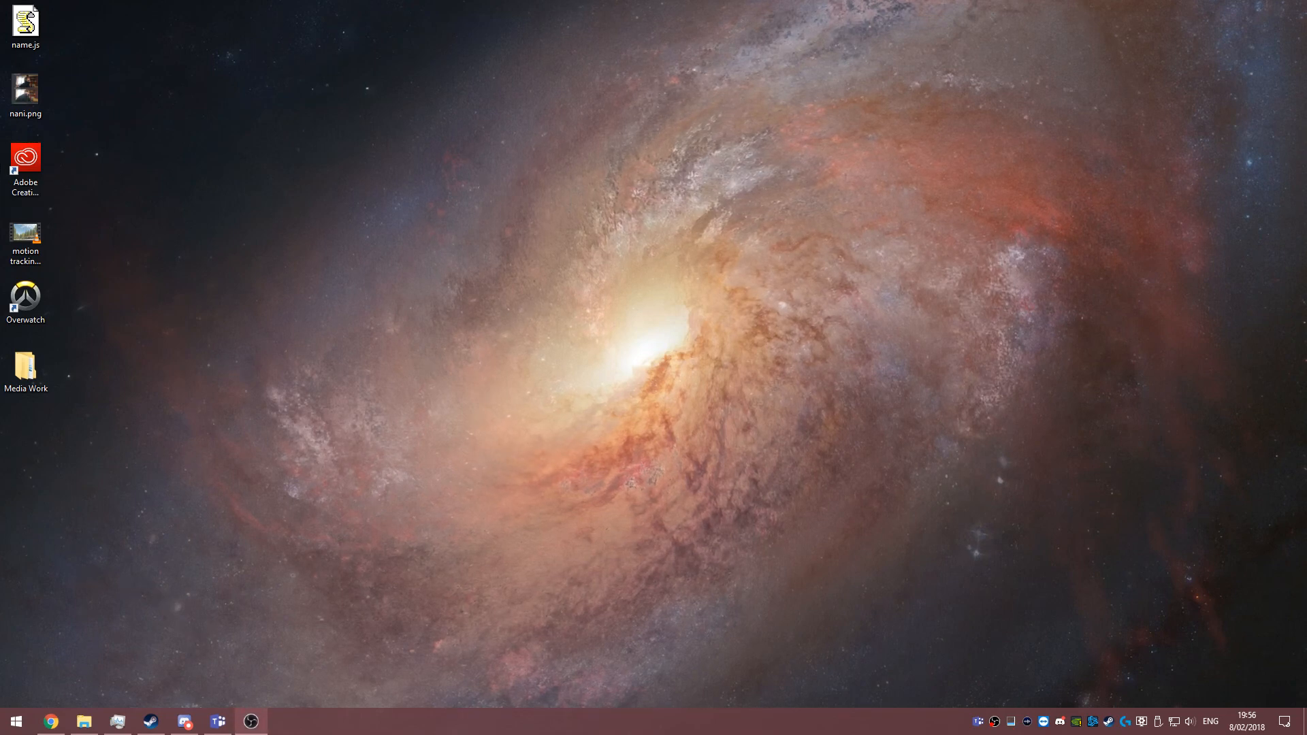